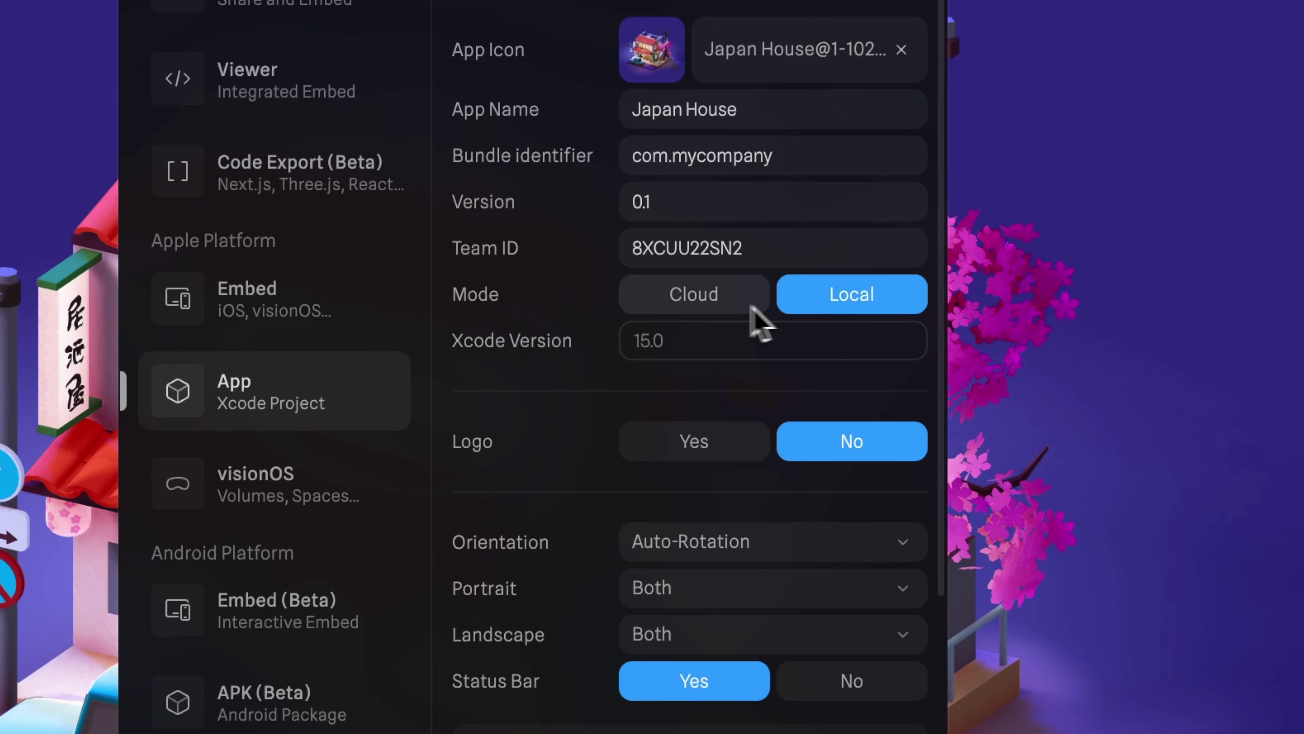
Switch the Japan House Xcode app export to Cloud mode and zoom in on the house scene.
{"action": "left_click", "coordinate": [698, 306]}
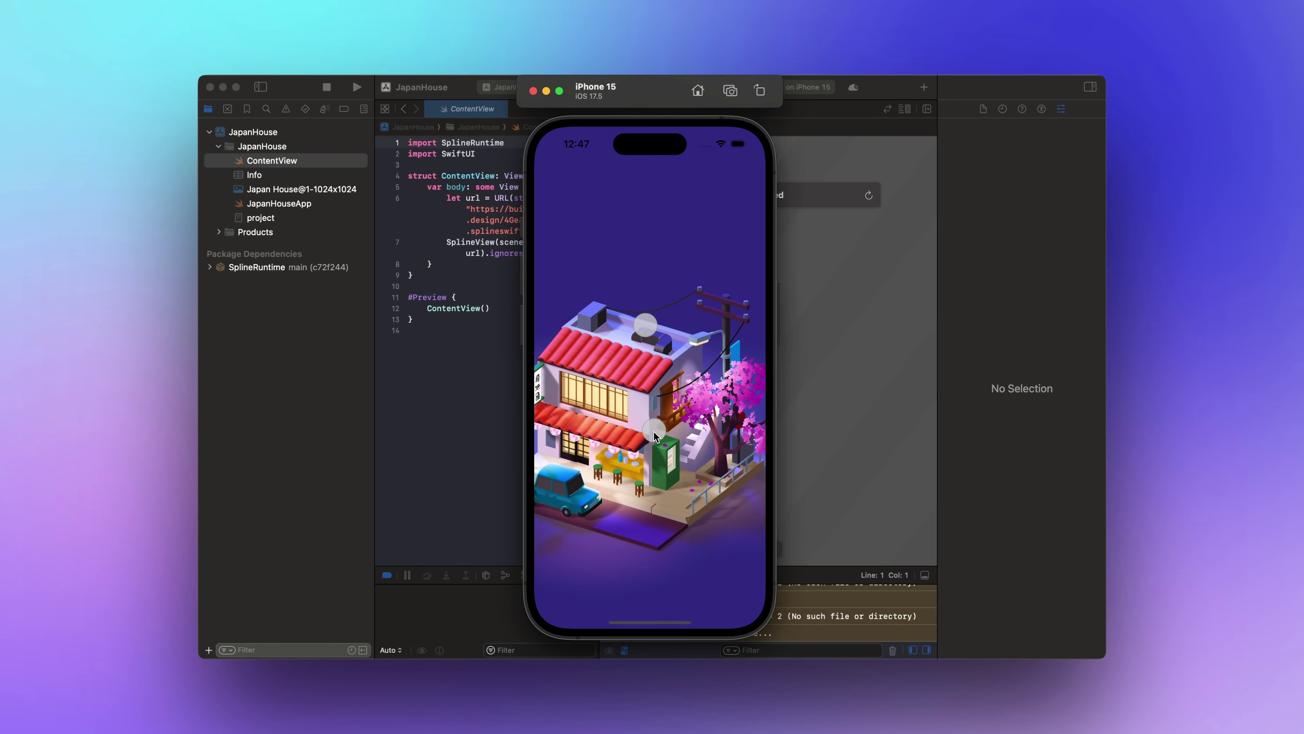
{"action": "left_click_drag", "start_coordinate": [654, 431], "coordinate": [705, 426], "text": "alt"}
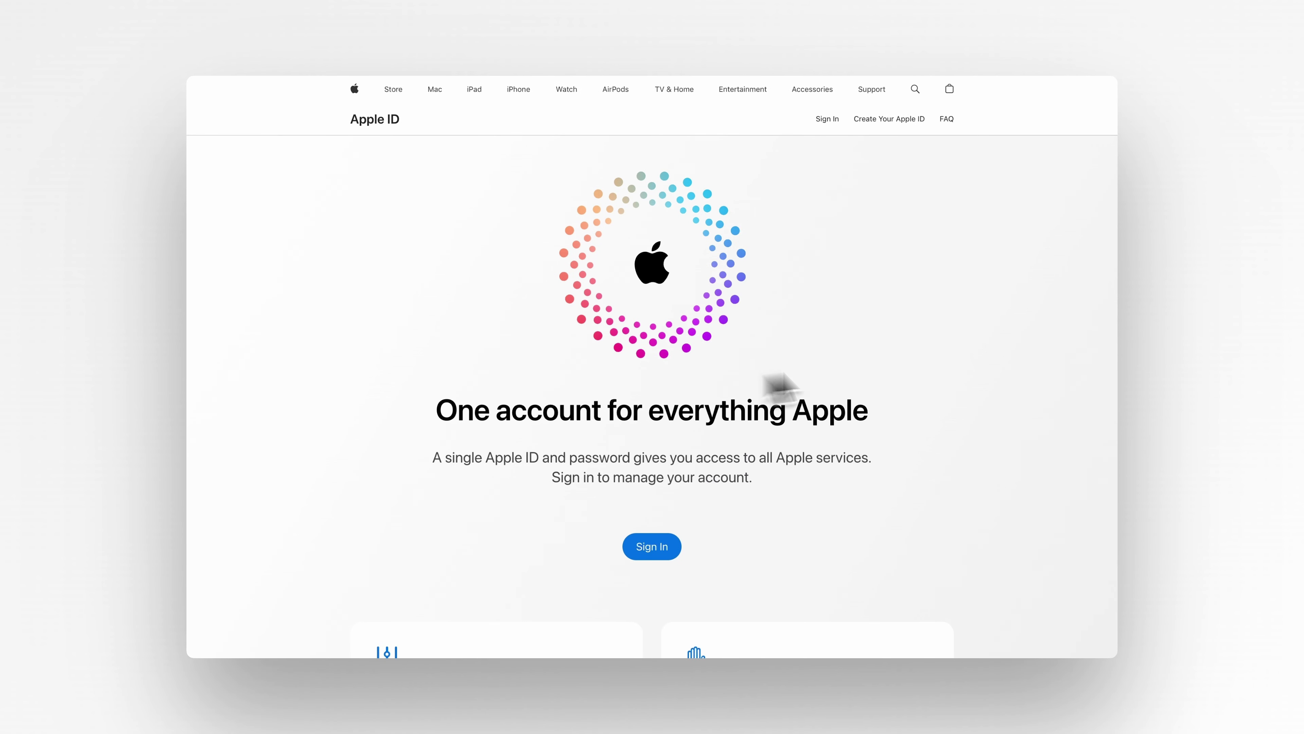
Scroll the Apple ID page and go to the Apple Developer Program enrollment requirements.
{"action": "scroll", "coordinate": [972, 277], "scroll_direction": "down", "scroll_amount": 7}
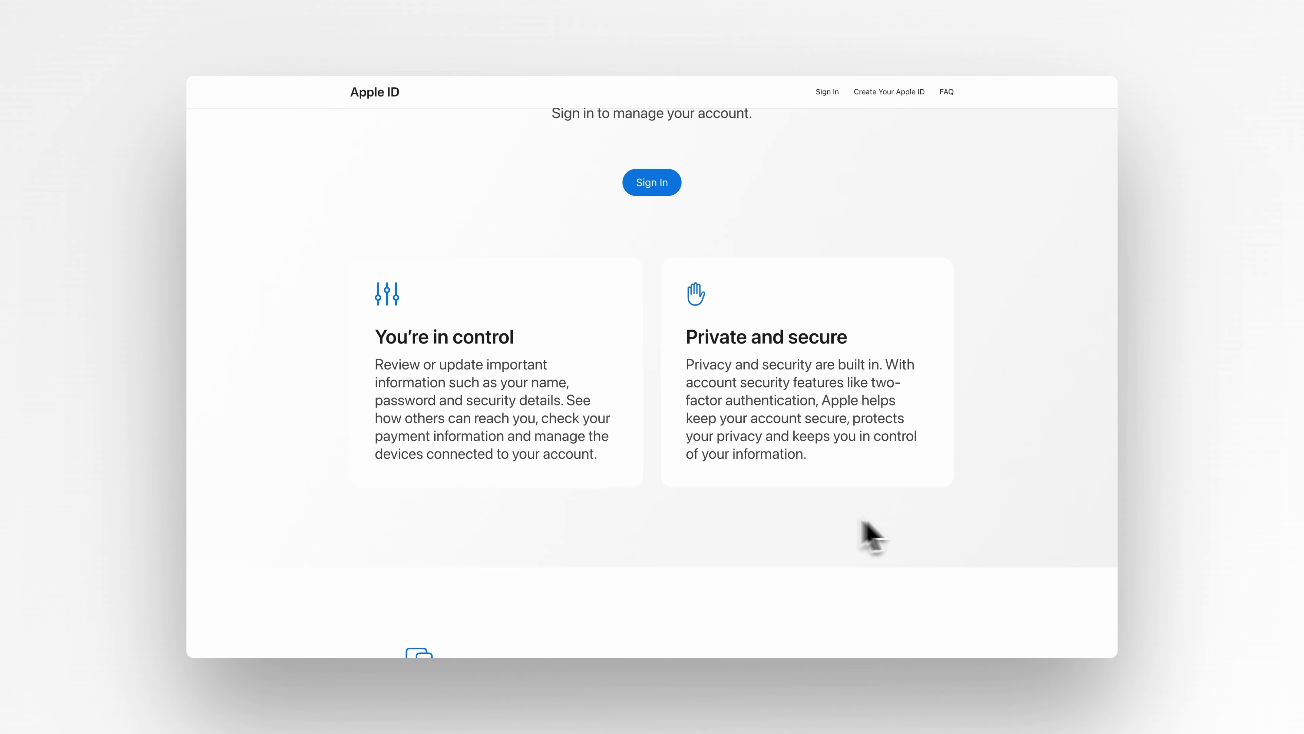
{"action": "scroll", "coordinate": [911, 532], "scroll_direction": "down", "scroll_amount": 8}
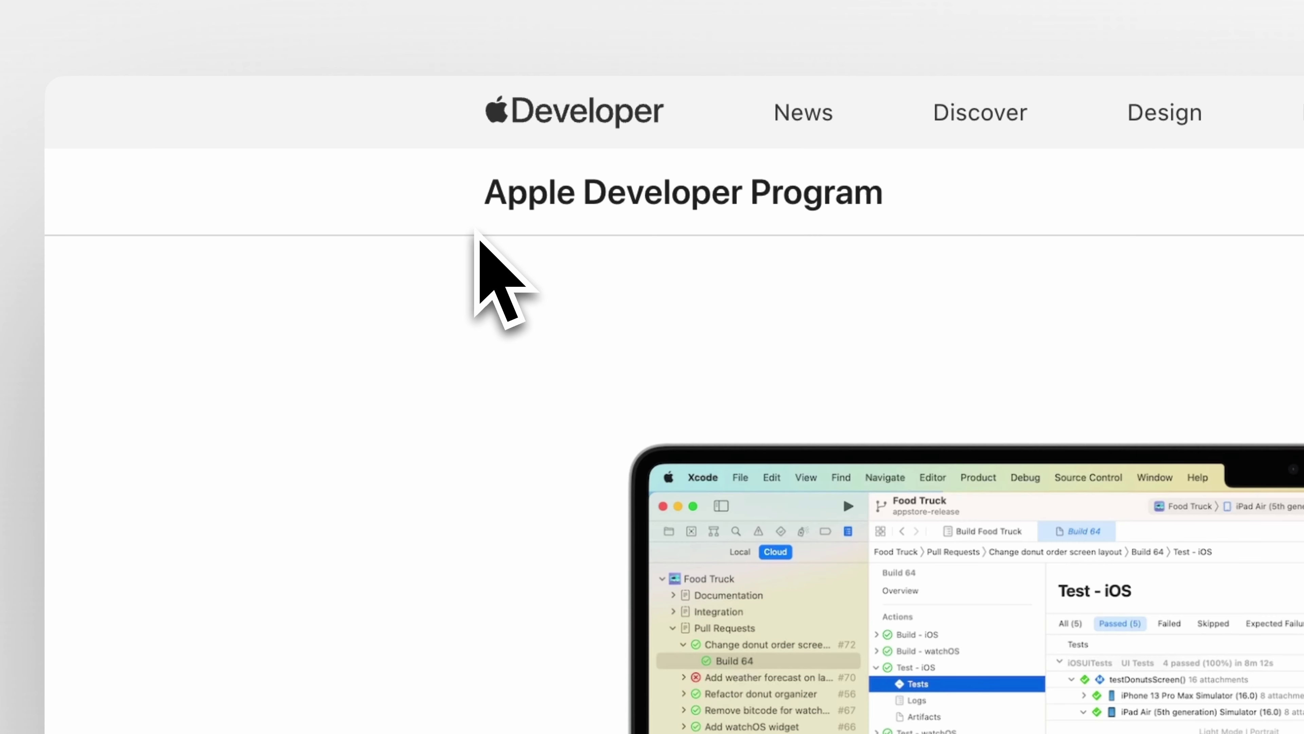
{"action": "left_click", "coordinate": [767, 194]}
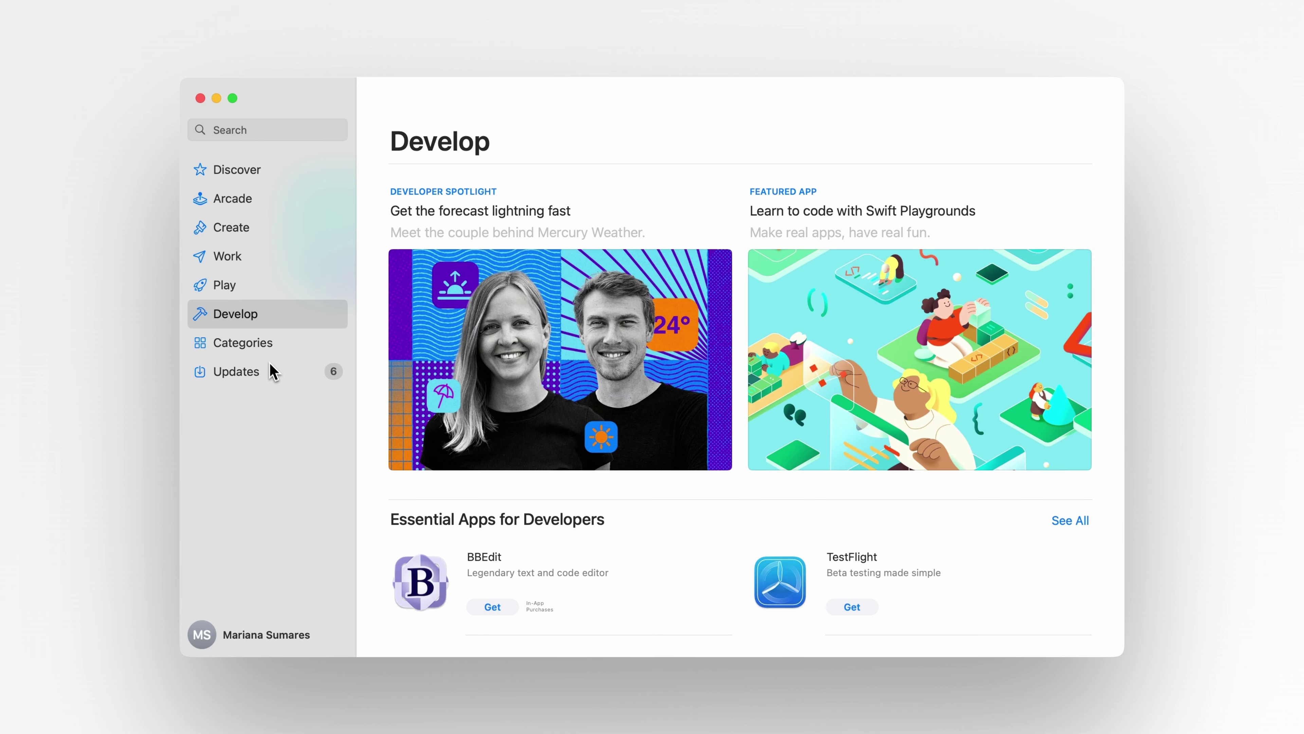
Browse the App Store's Develop apps, then pick the release Xcode from developer.apple.com's Download menu.
{"action": "scroll", "coordinate": [693, 544], "scroll_direction": "down", "scroll_amount": 5}
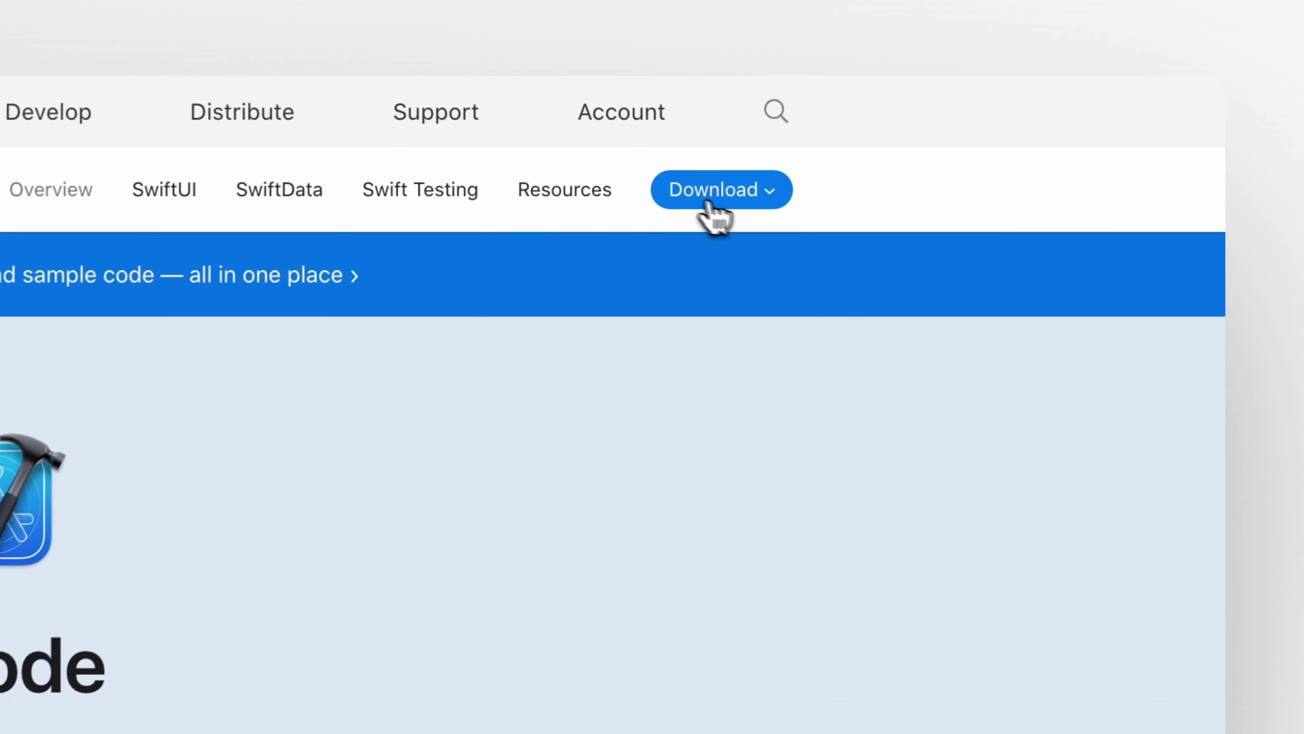
{"action": "left_click", "coordinate": [942, 127]}
{"action": "left_click", "coordinate": [668, 286]}
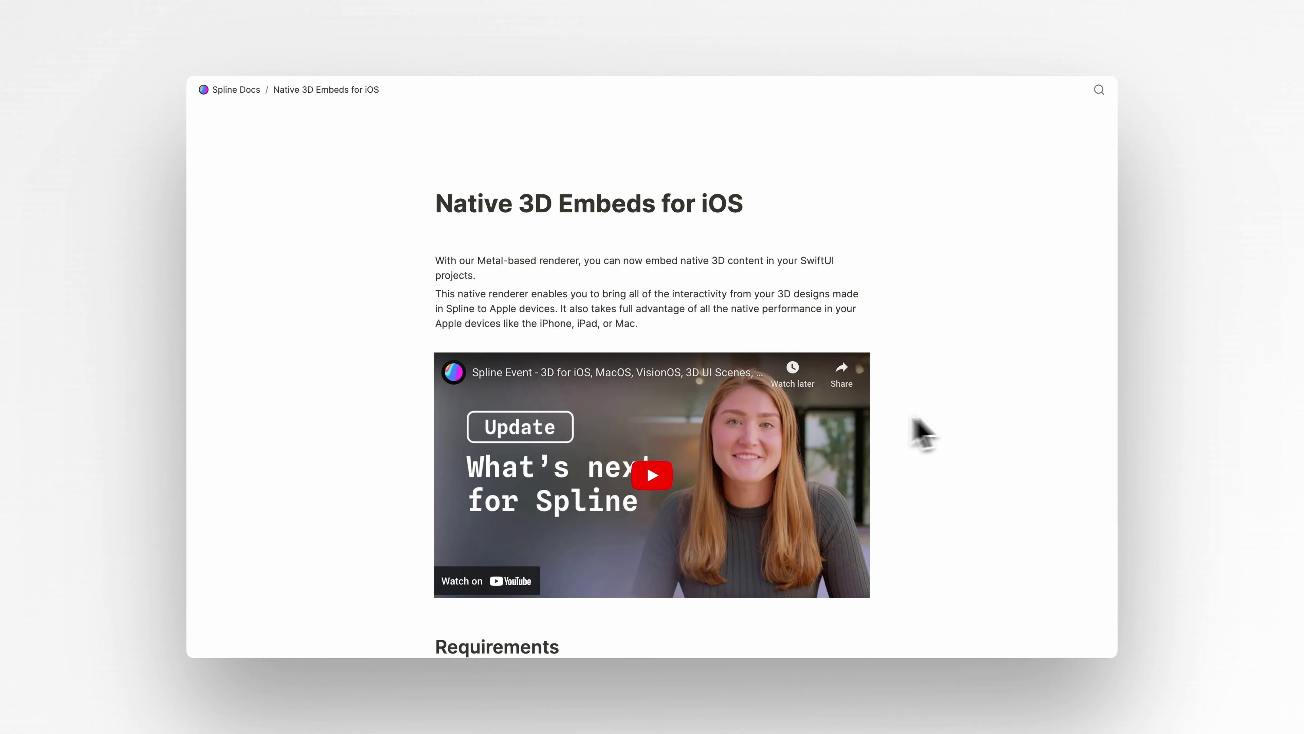
Read down the Native 3D Embeds for iOS guide through Requirements and Getting Started.
{"action": "scroll", "coordinate": [951, 431], "scroll_direction": "down", "scroll_amount": 10}
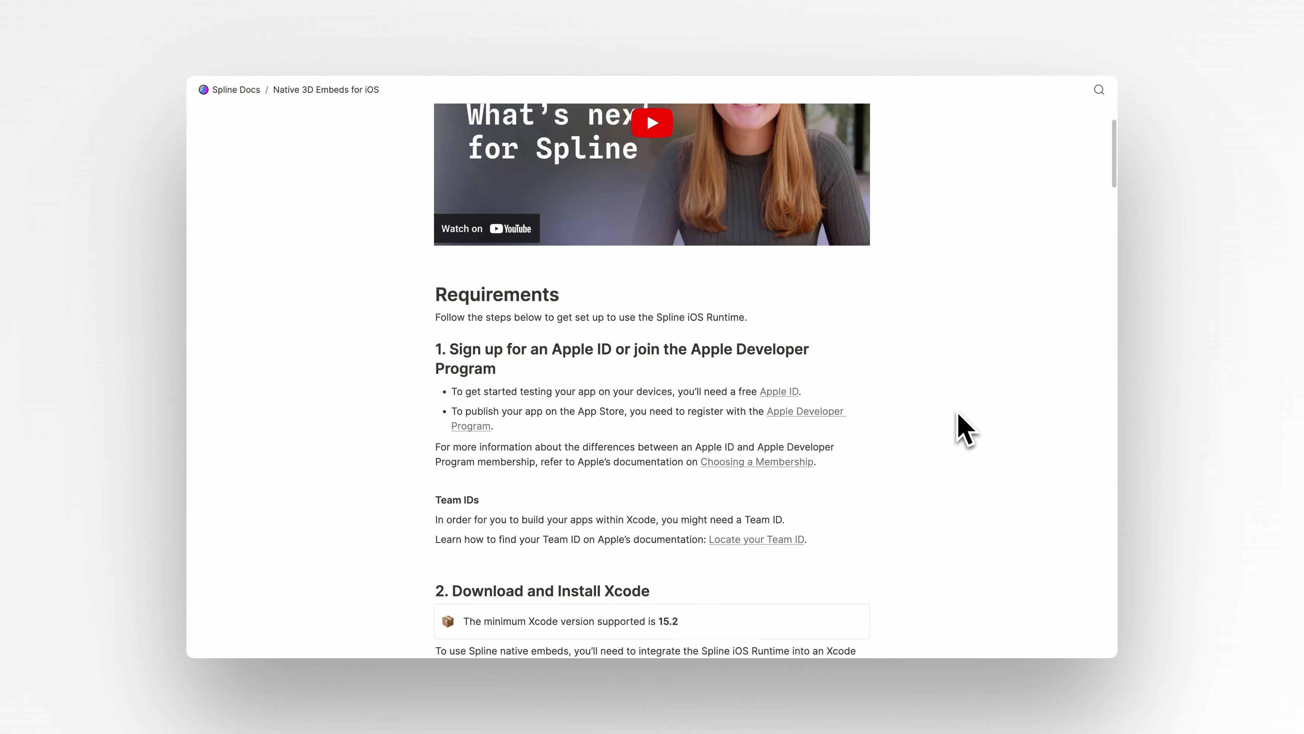
{"action": "scroll", "coordinate": [960, 415], "scroll_direction": "down", "scroll_amount": 15}
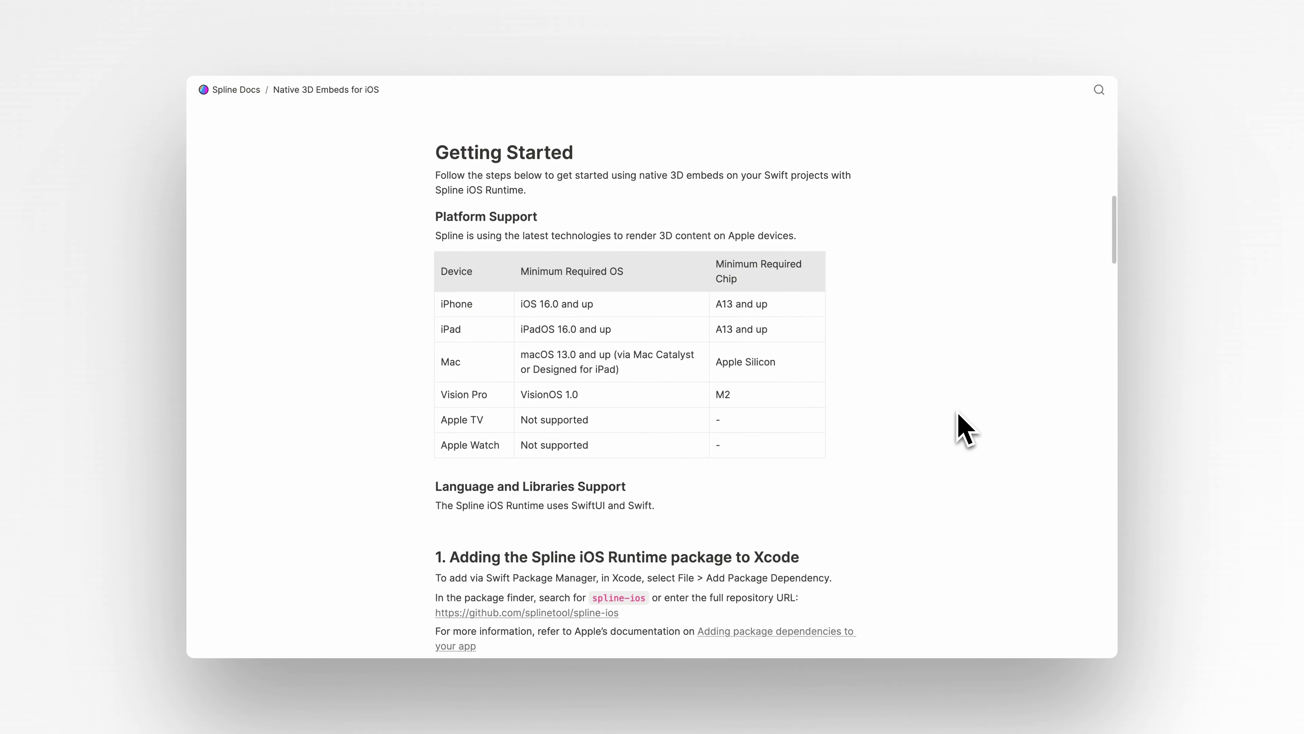
{"action": "scroll", "coordinate": [959, 415], "scroll_direction": "down", "scroll_amount": 3}
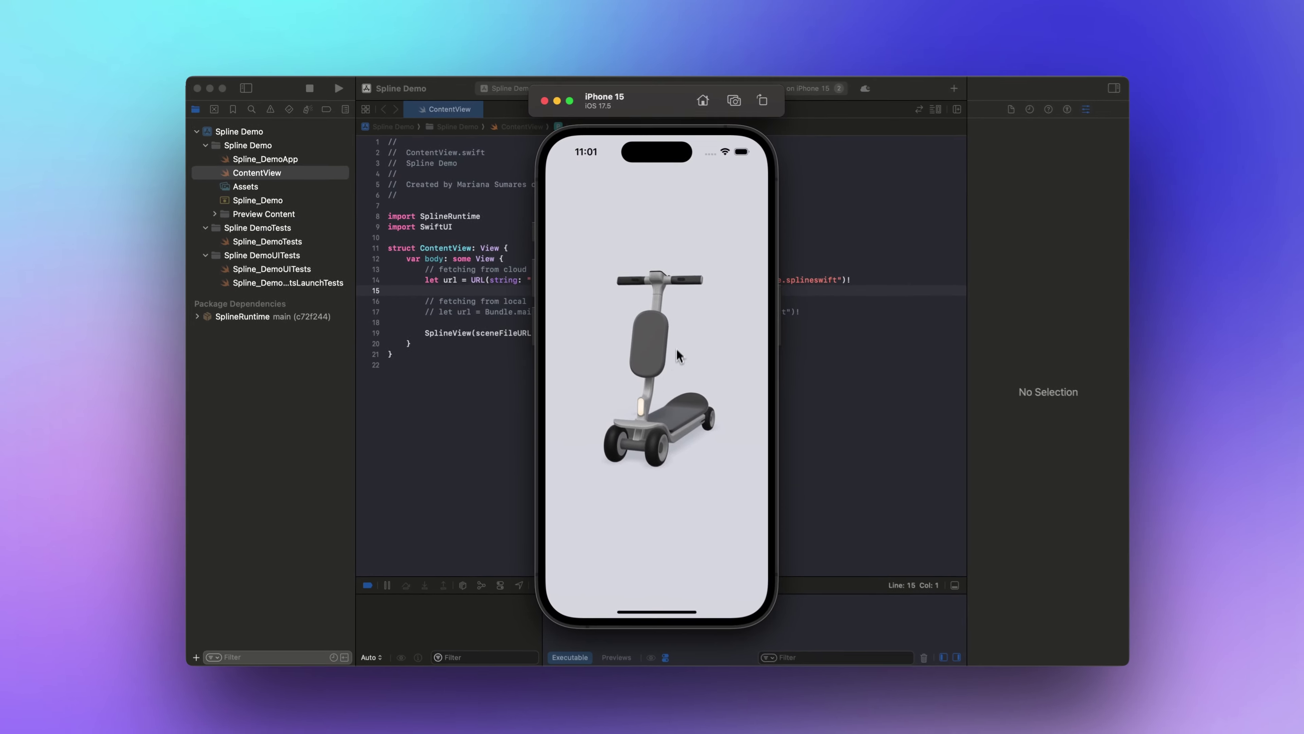
Rotate and enlarge the scooter, then make the MiniGame character jump and walk off the platform edge.
{"action": "left_click_drag", "start_coordinate": [678, 352], "coordinate": [667, 421], "text": "alt"}
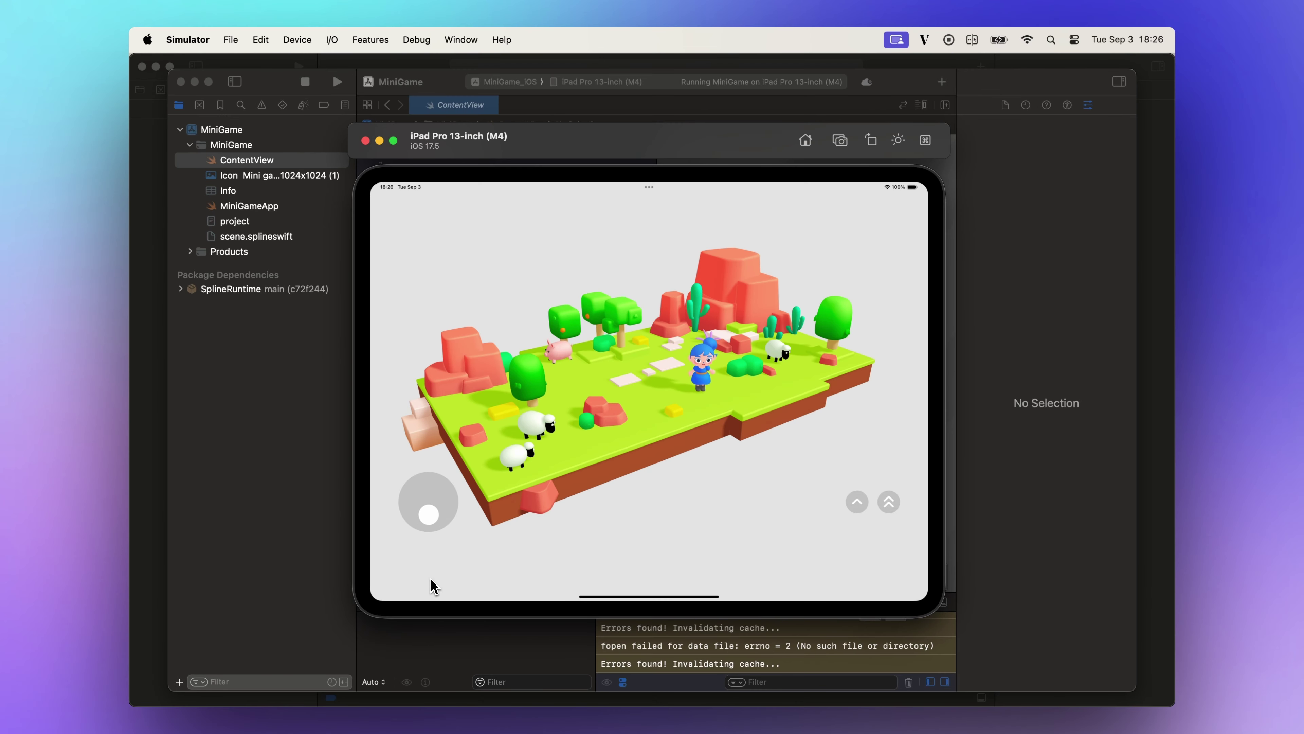
{"action": "left_click", "coordinate": [865, 504]}
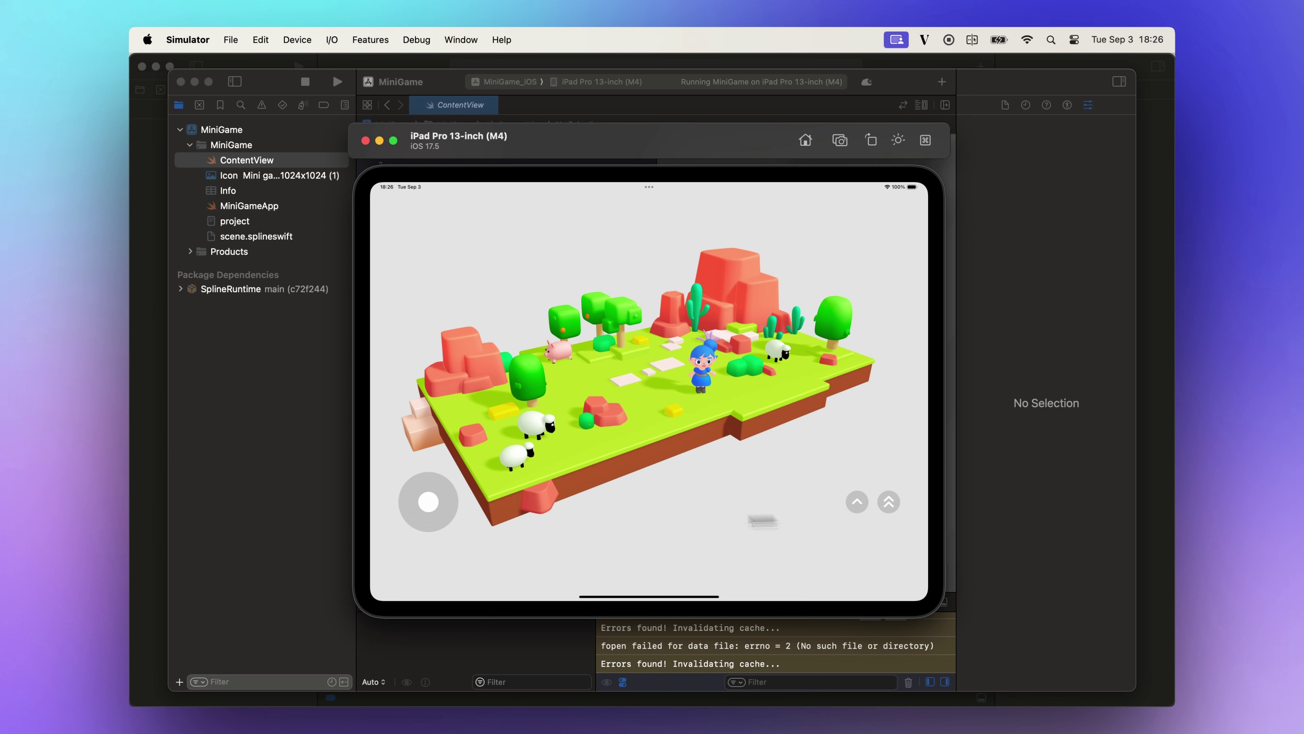
{"action": "left_click_drag", "start_coordinate": [447, 510], "coordinate": [429, 514]}
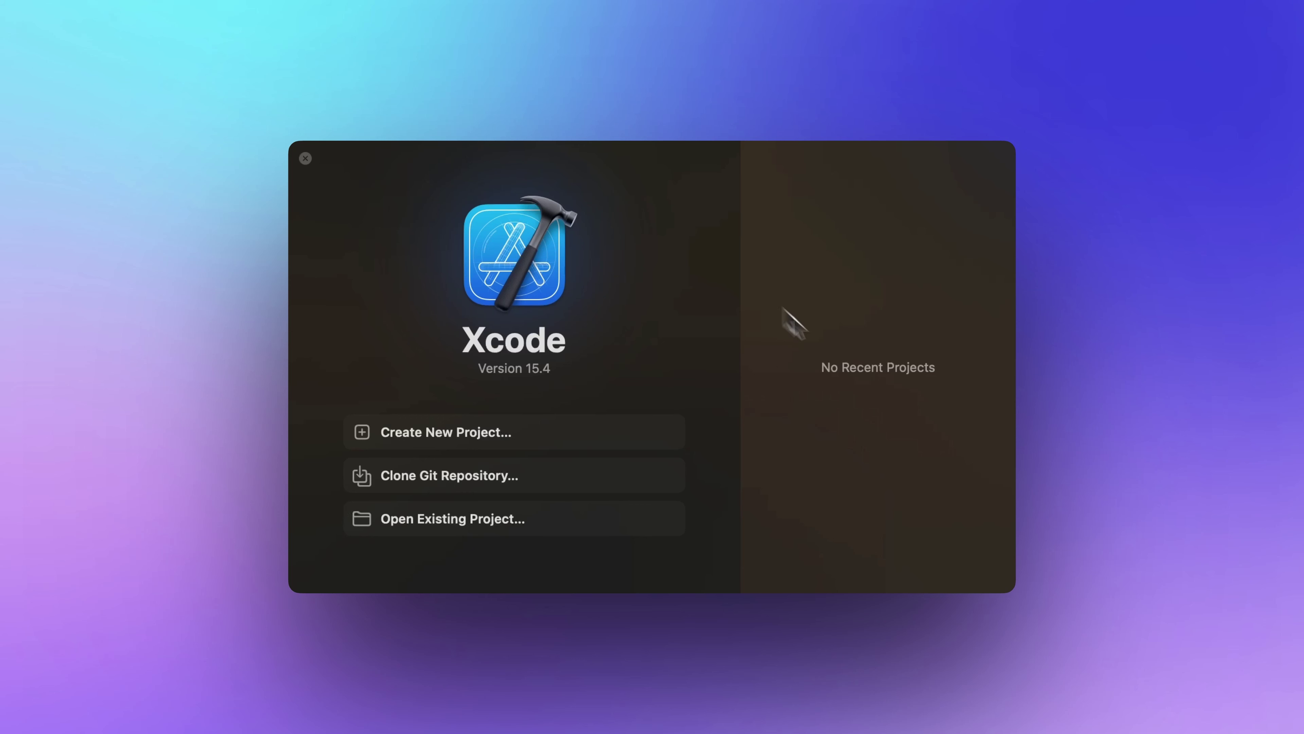
Create an App project named 'Spline Demo' with storage None, saved to the Desktop.
{"action": "left_click", "coordinate": [410, 439]}
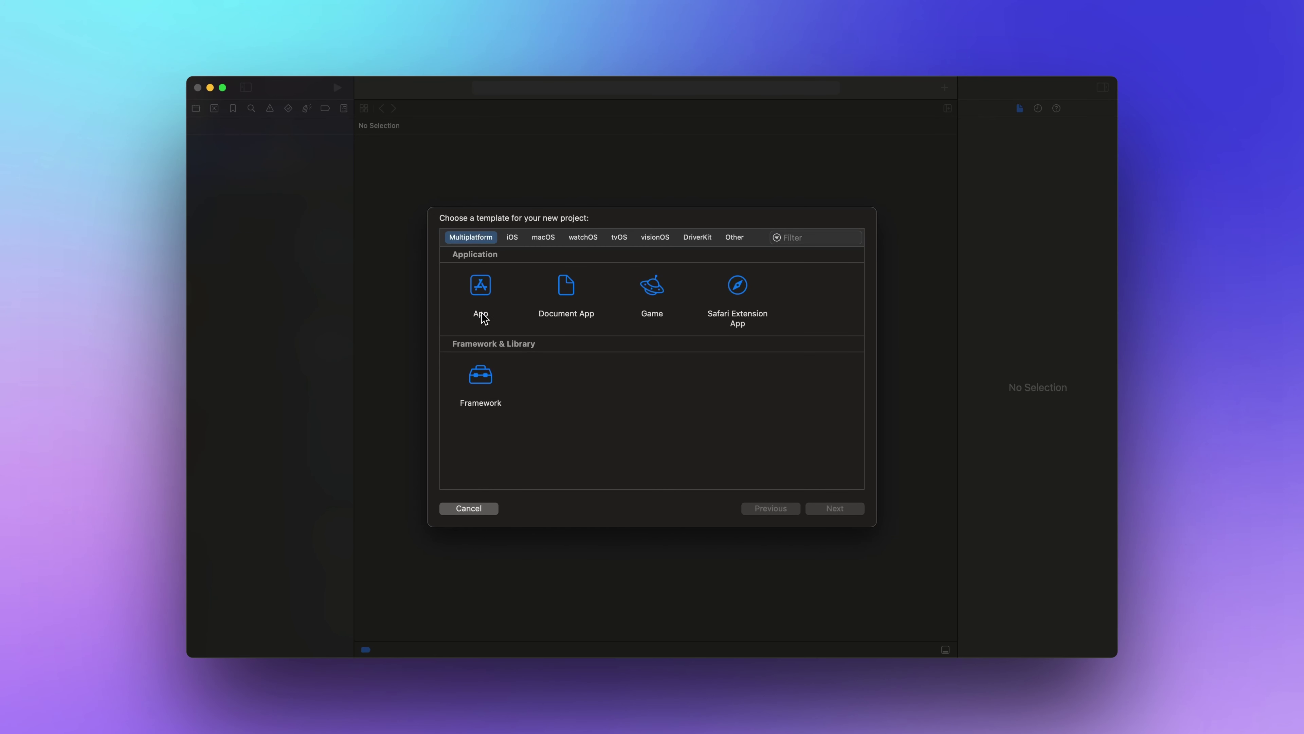
{"action": "left_click", "coordinate": [856, 514]}
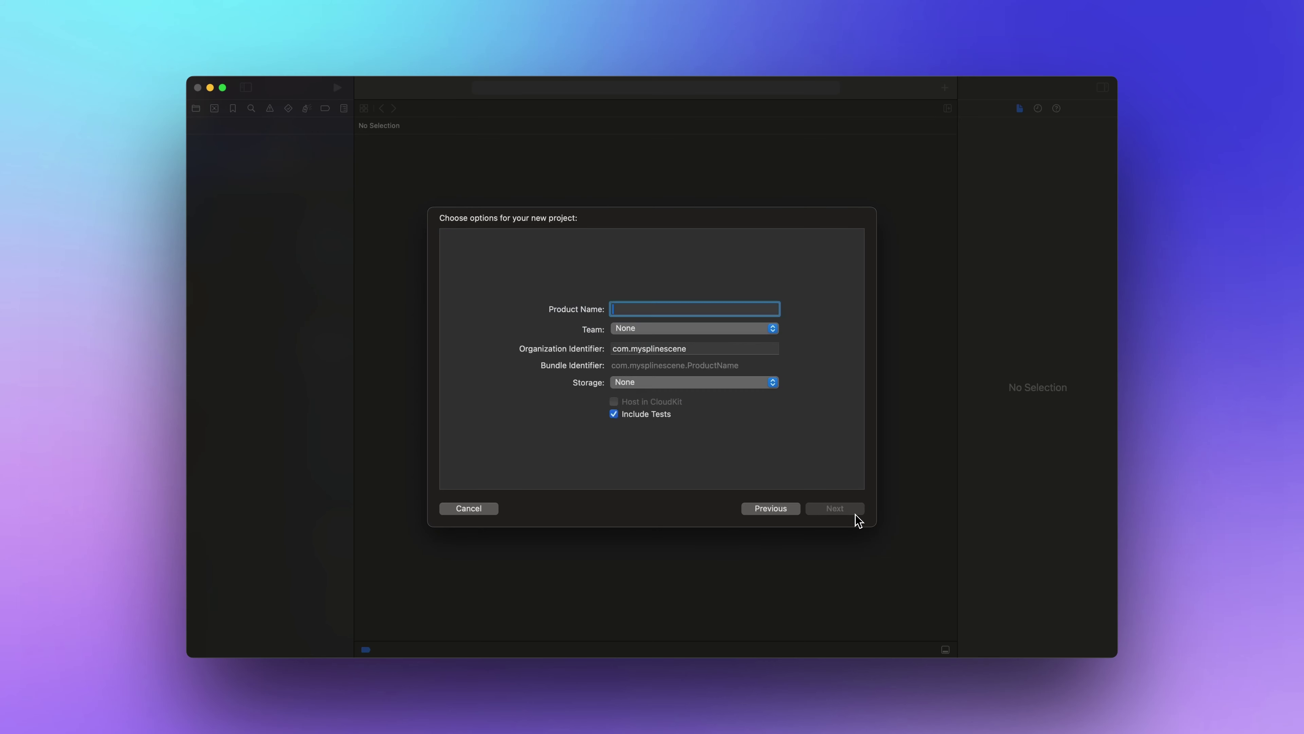
{"action": "type", "text": "Spline Demo"}
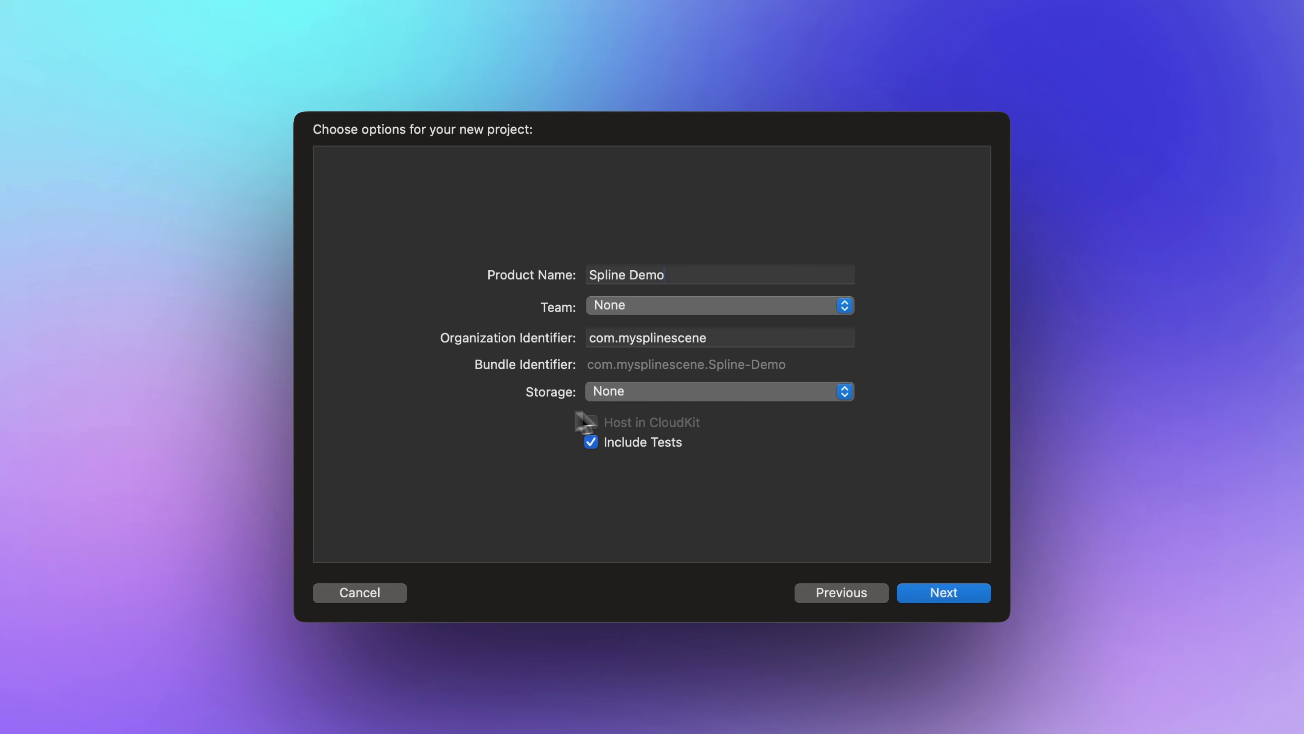
{"action": "left_click", "coordinate": [743, 397]}
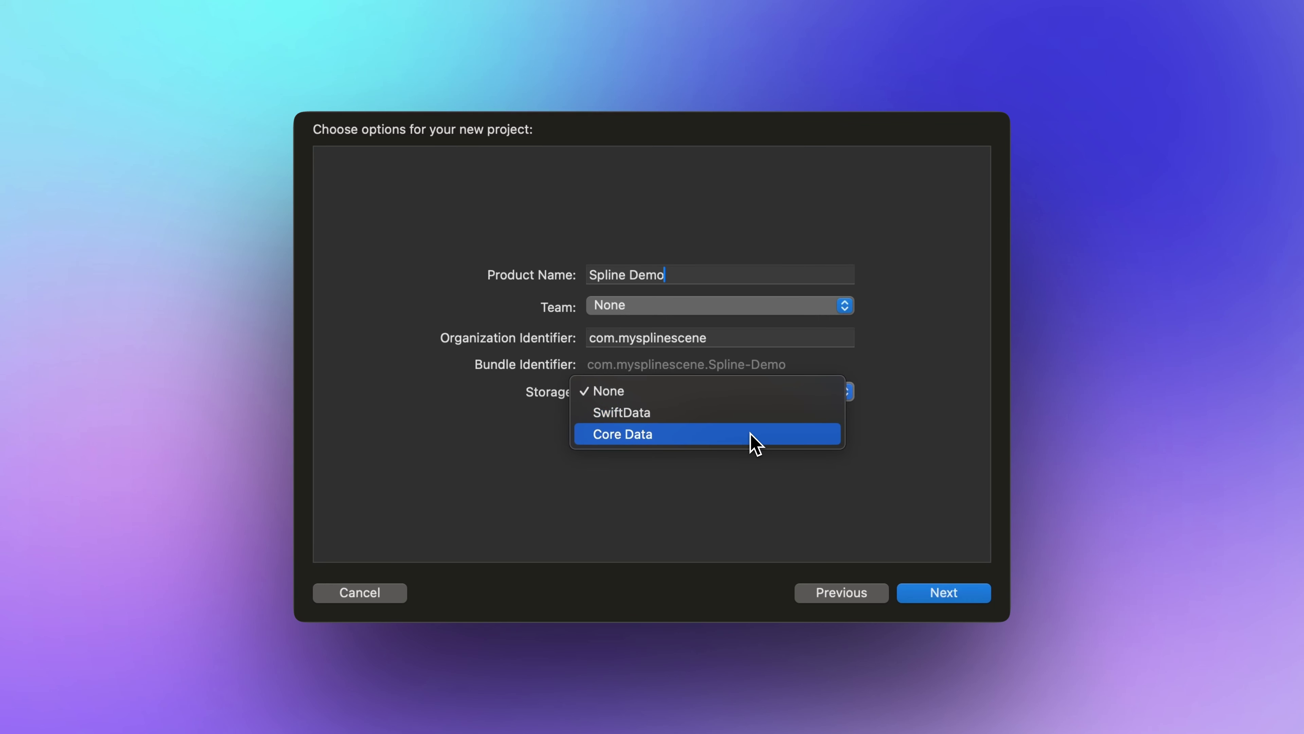
{"action": "left_click", "coordinate": [751, 398]}
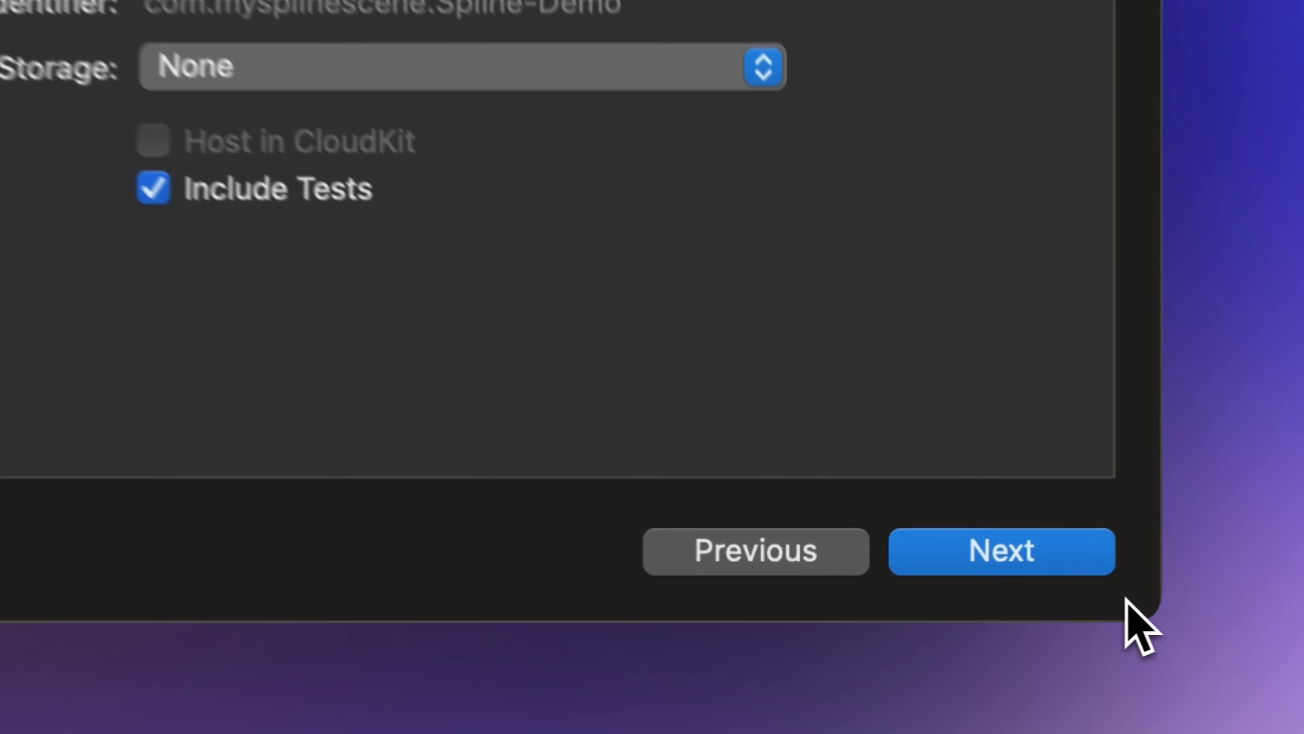
{"action": "left_click", "coordinate": [952, 597]}
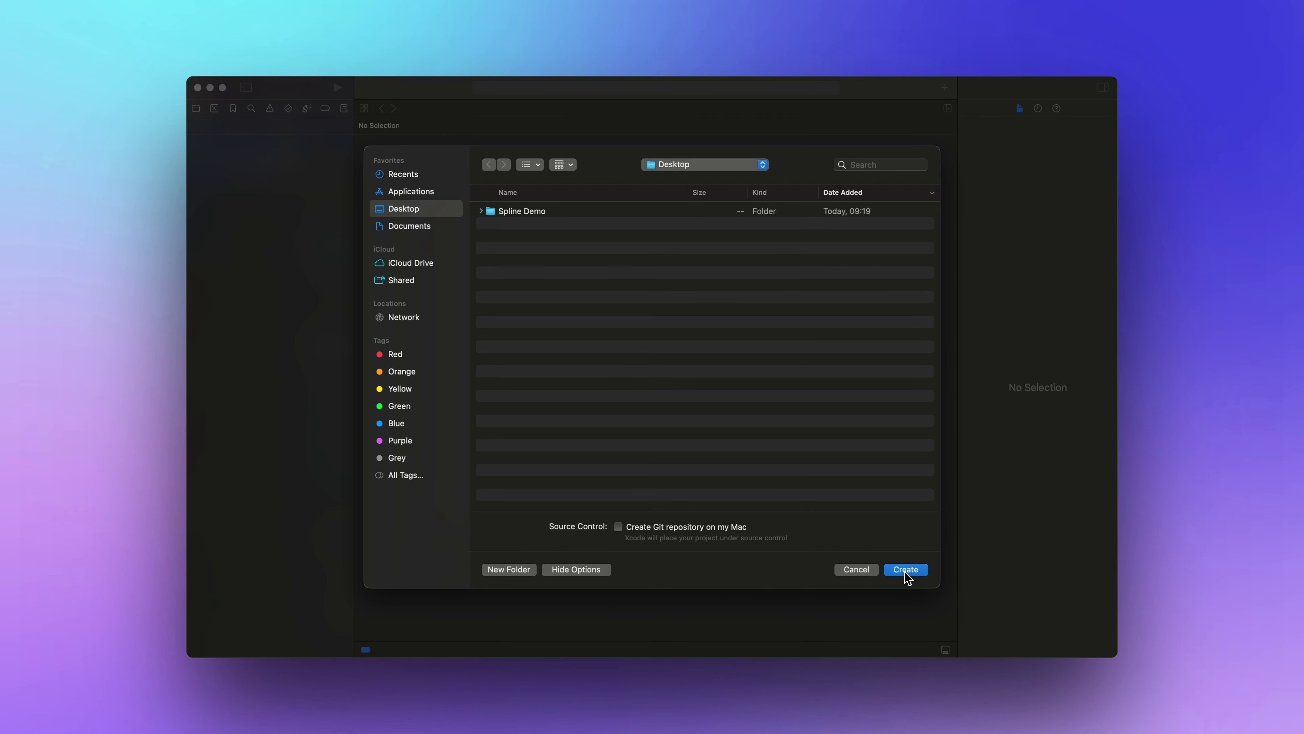
{"action": "left_click", "coordinate": [905, 571]}
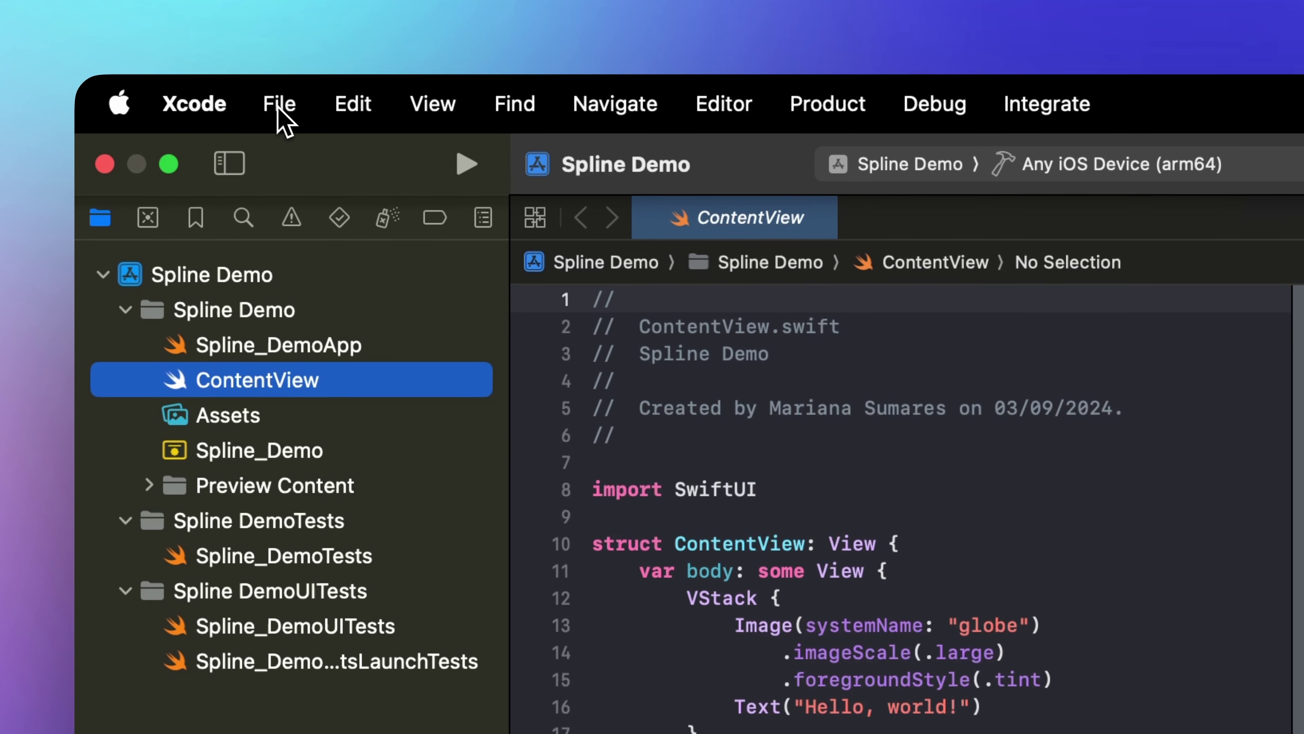
Add the spline-ios package dependency to the project from its repository address.
{"action": "left_click", "coordinate": [279, 105]}
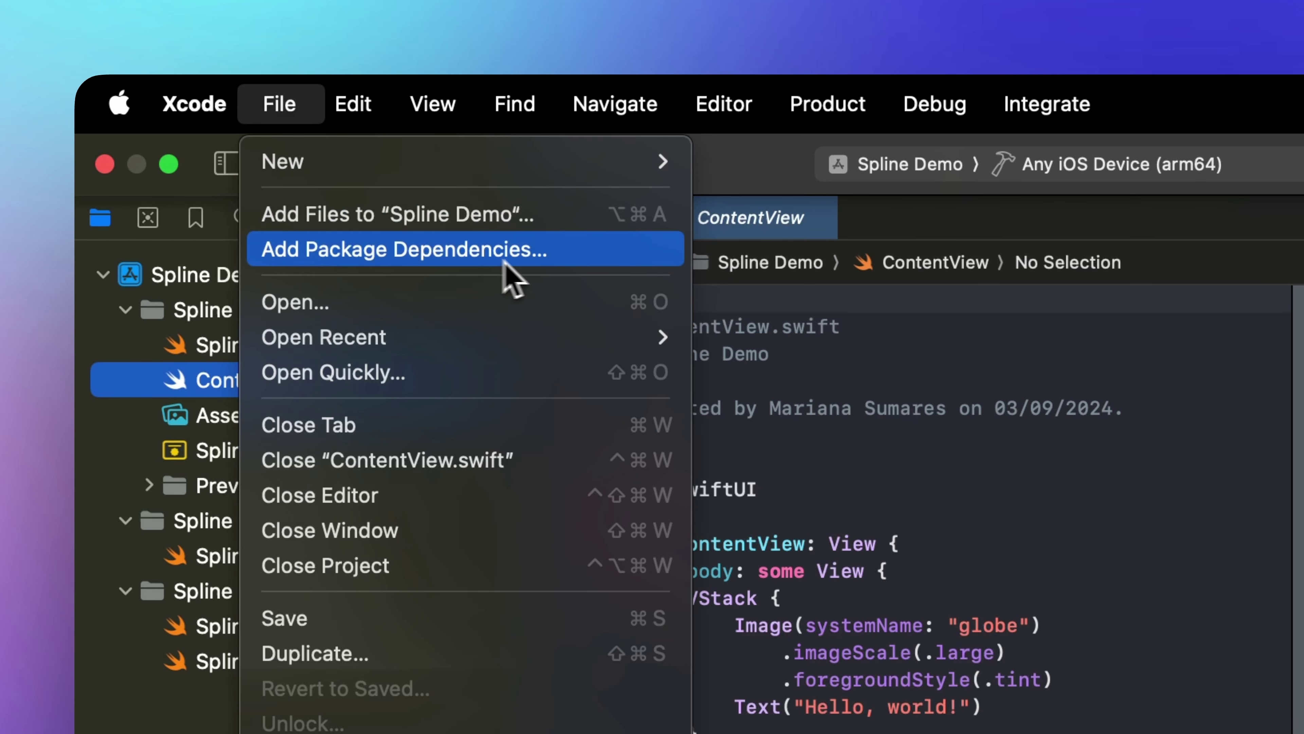
{"action": "left_click", "coordinate": [564, 261]}
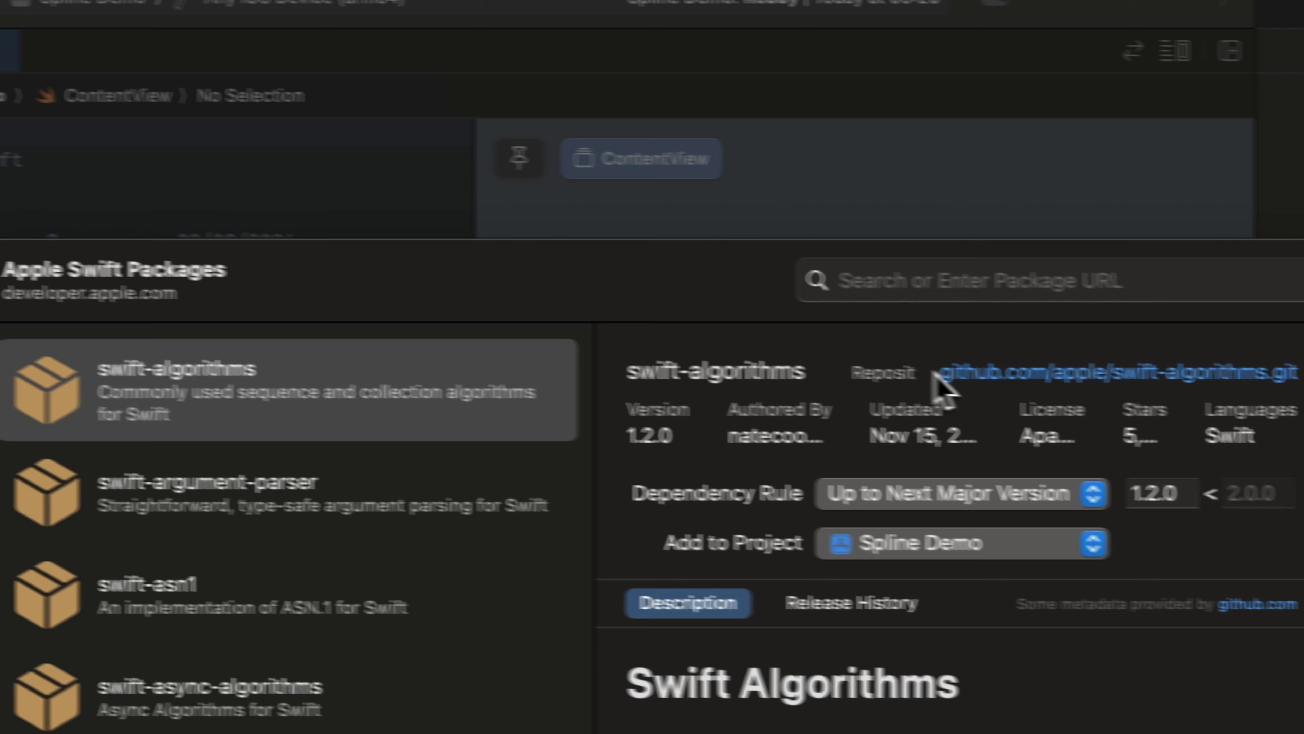
{"action": "left_click", "coordinate": [857, 288]}
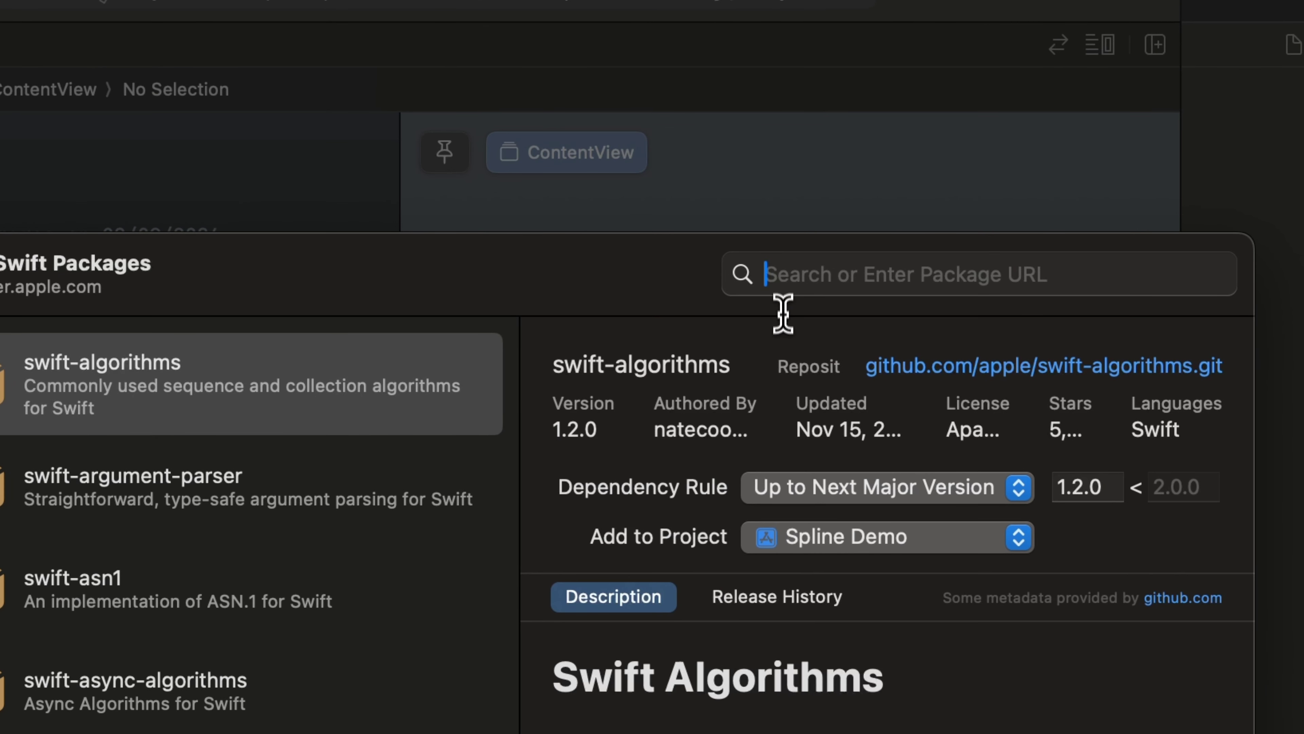
{"action": "type", "text": "https://github.com/splinetool/spline-ios"}
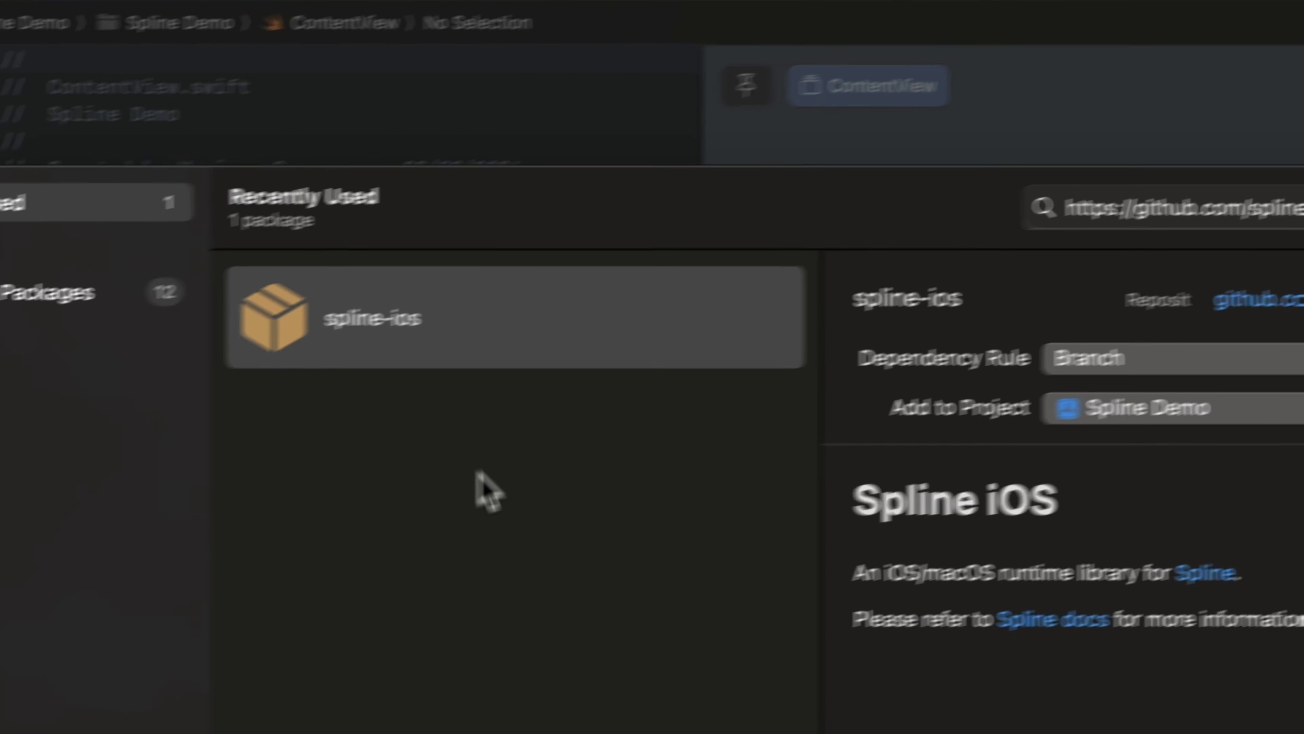
{"action": "left_click", "coordinate": [118, 427]}
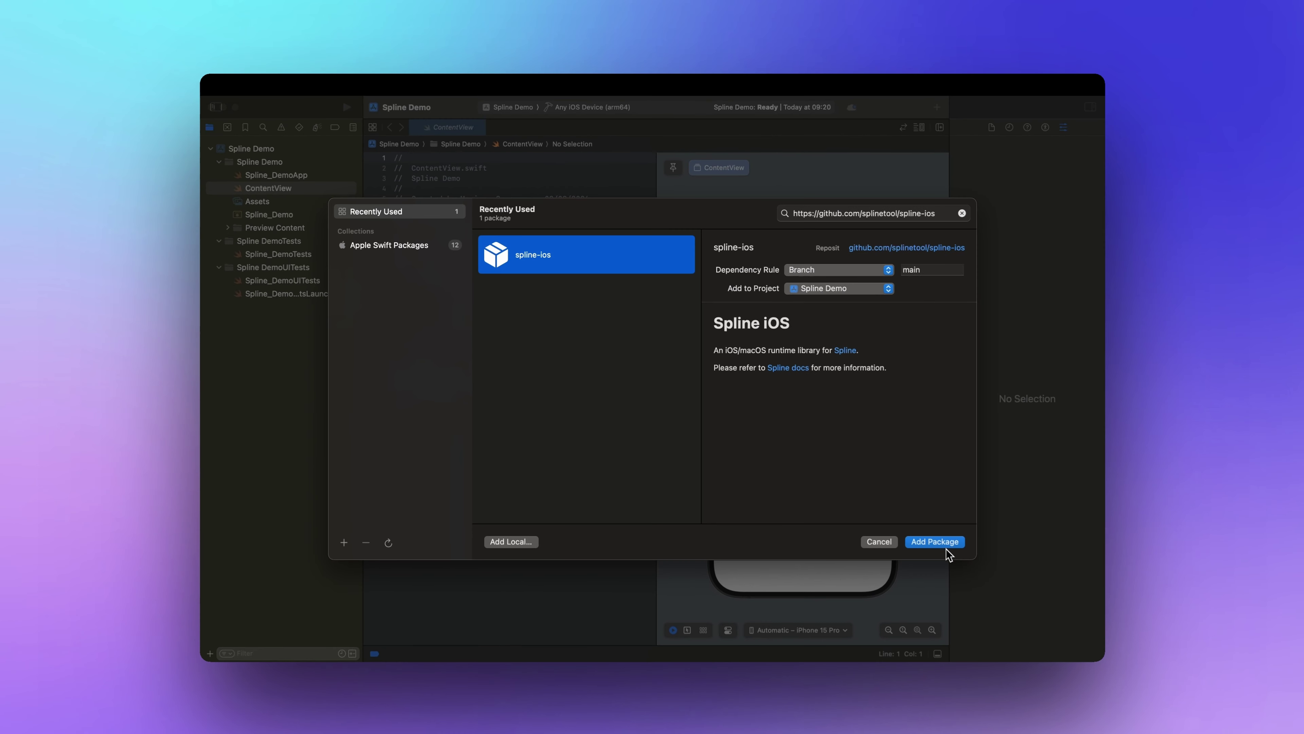
{"action": "left_click", "coordinate": [1181, 732]}
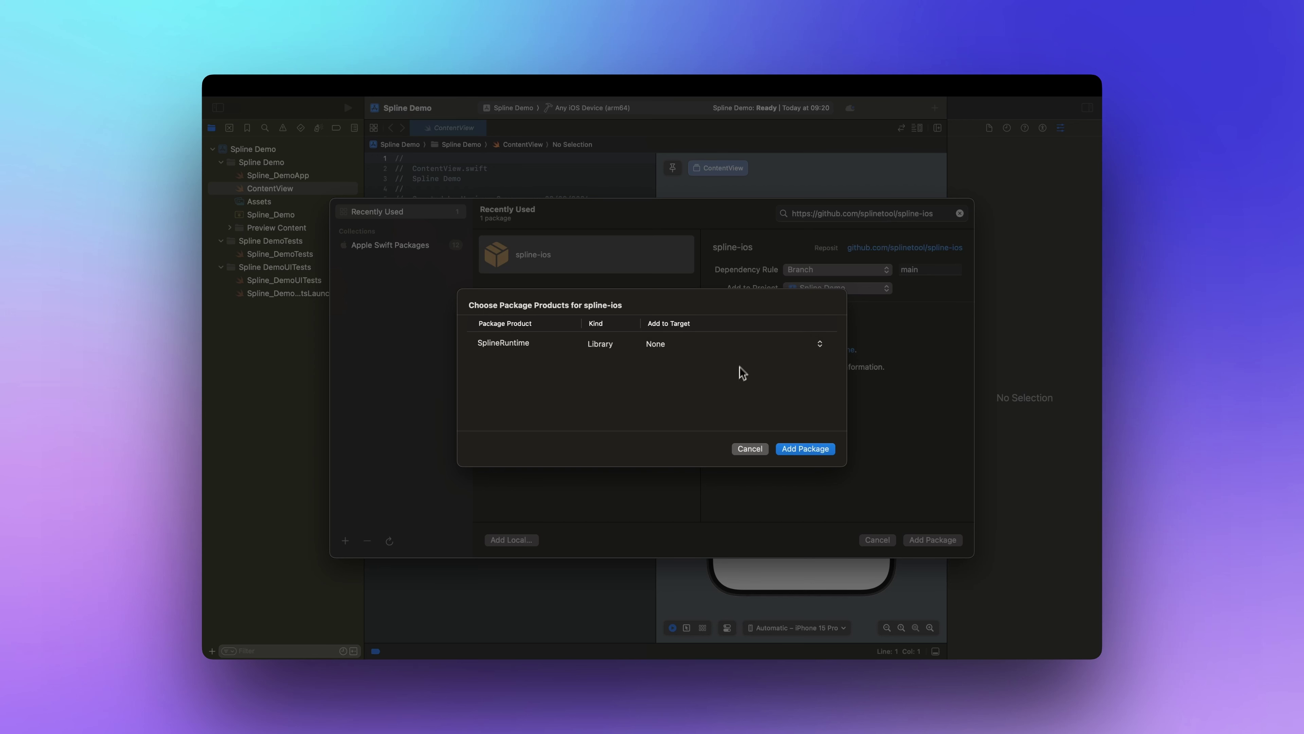
Link SplineRuntime to the Spline Demo target and add 'import SplineRuntime' to ContentView.
{"action": "left_click", "coordinate": [725, 344]}
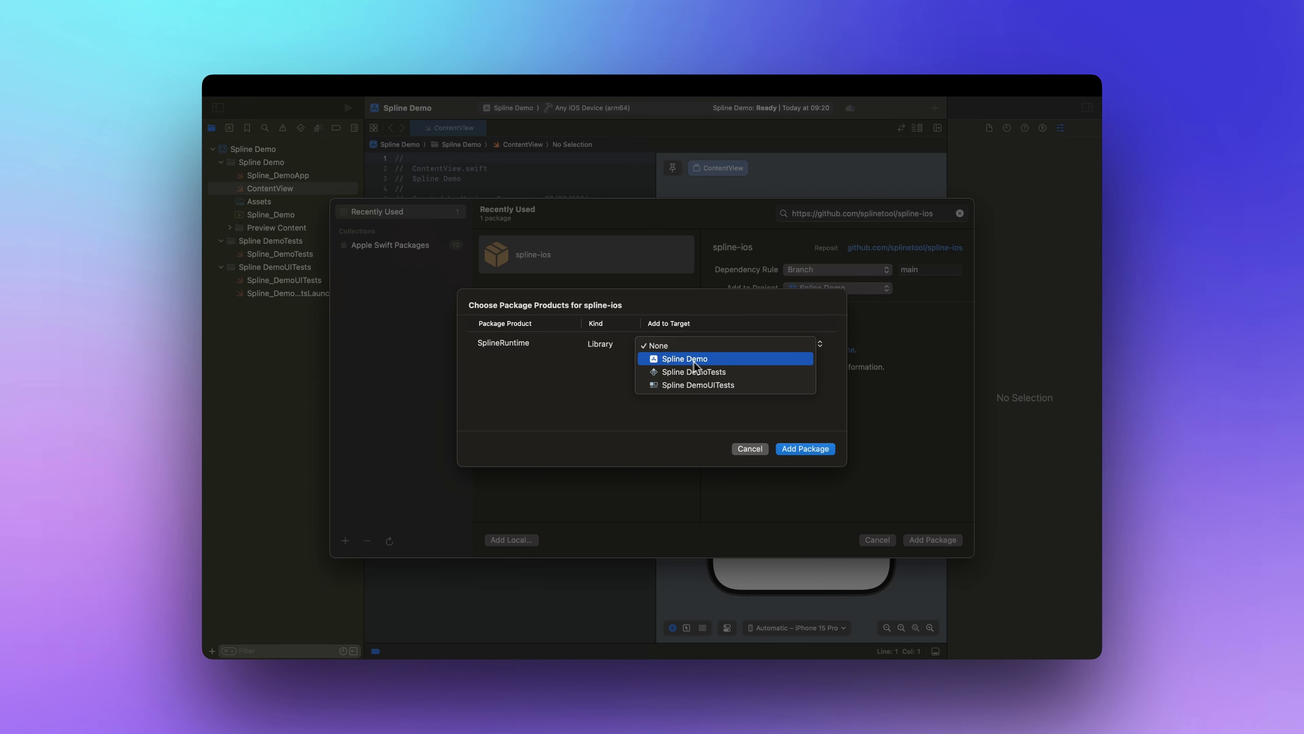
{"action": "left_click", "coordinate": [715, 361]}
{"action": "left_click", "coordinate": [805, 449]}
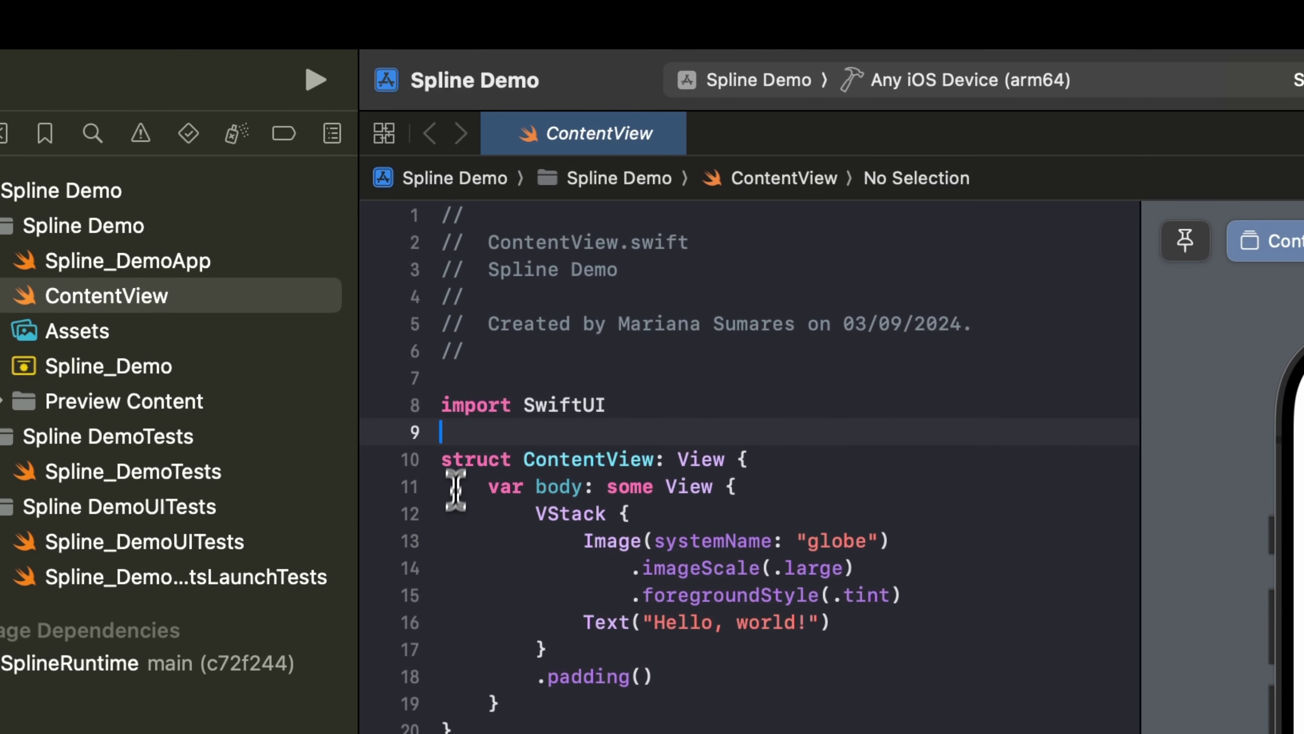
{"action": "type", "text": "import SplineRuntime"}
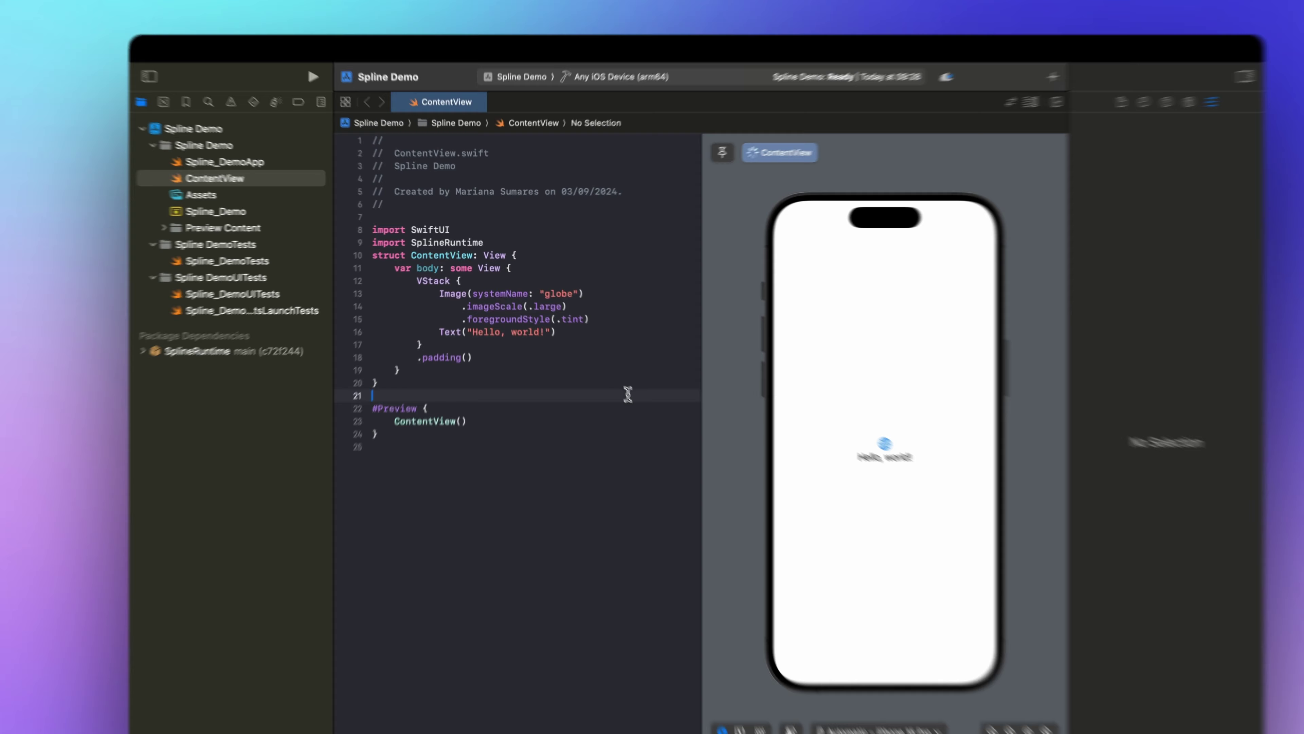
{"action": "left_click", "coordinate": [596, 364]}
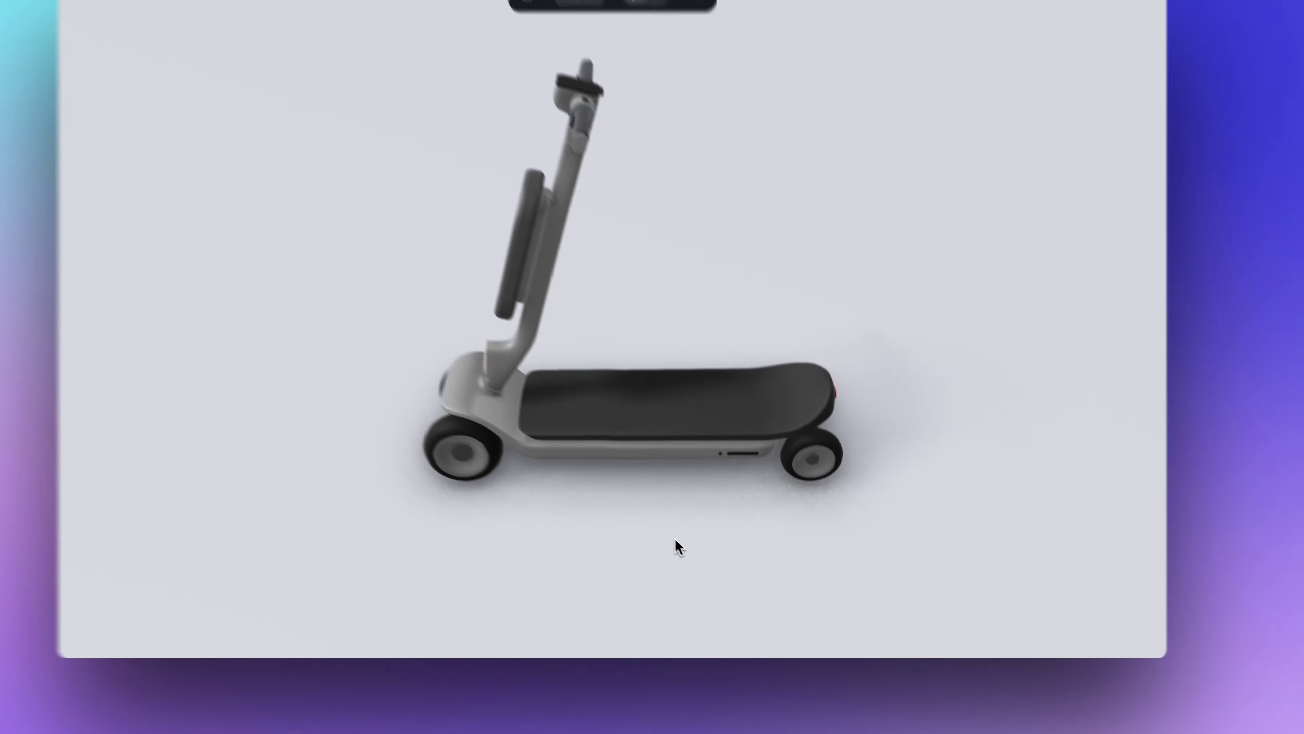
Leave preview and show the scooter's Apple Platform Embed (iOS, visionOS) Swift code.
{"action": "left_click_drag", "start_coordinate": [675, 537], "coordinate": [845, 556]}
{"action": "left_click", "coordinate": [722, 92]}
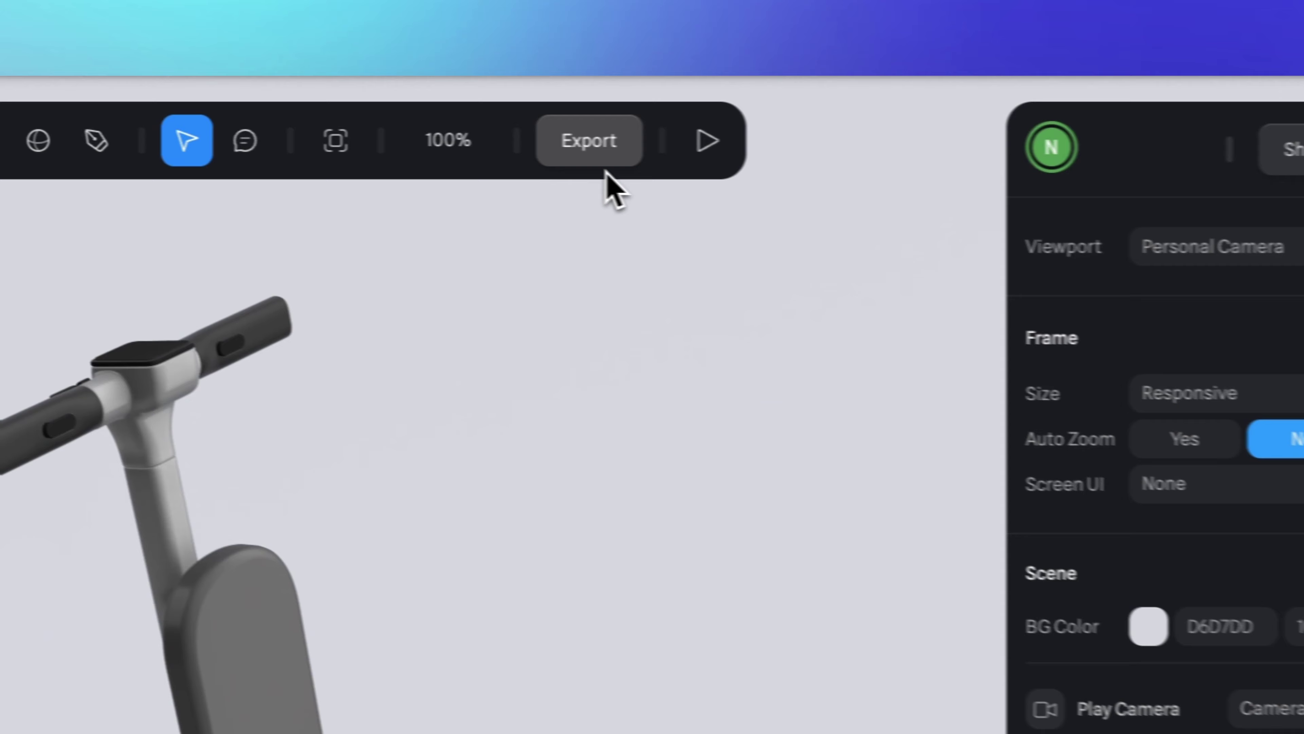
{"action": "left_click", "coordinate": [807, 100]}
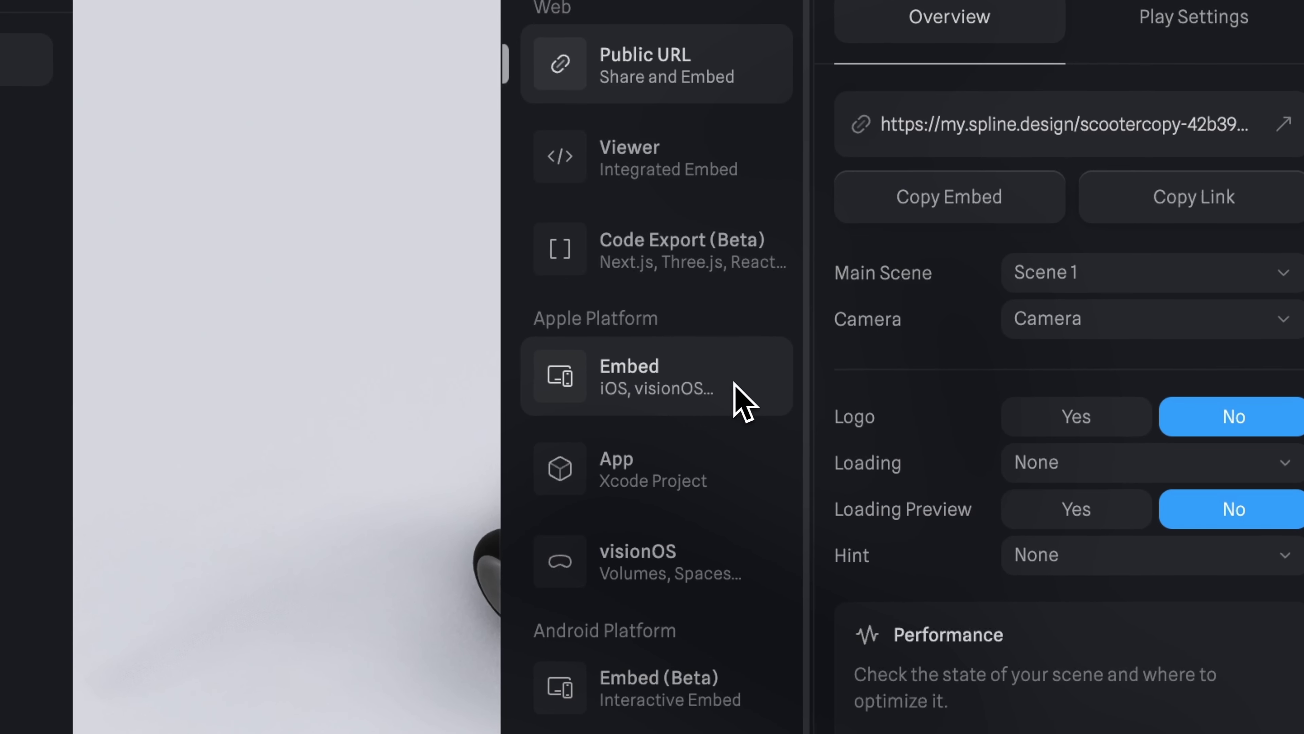
{"action": "left_click", "coordinate": [741, 388]}
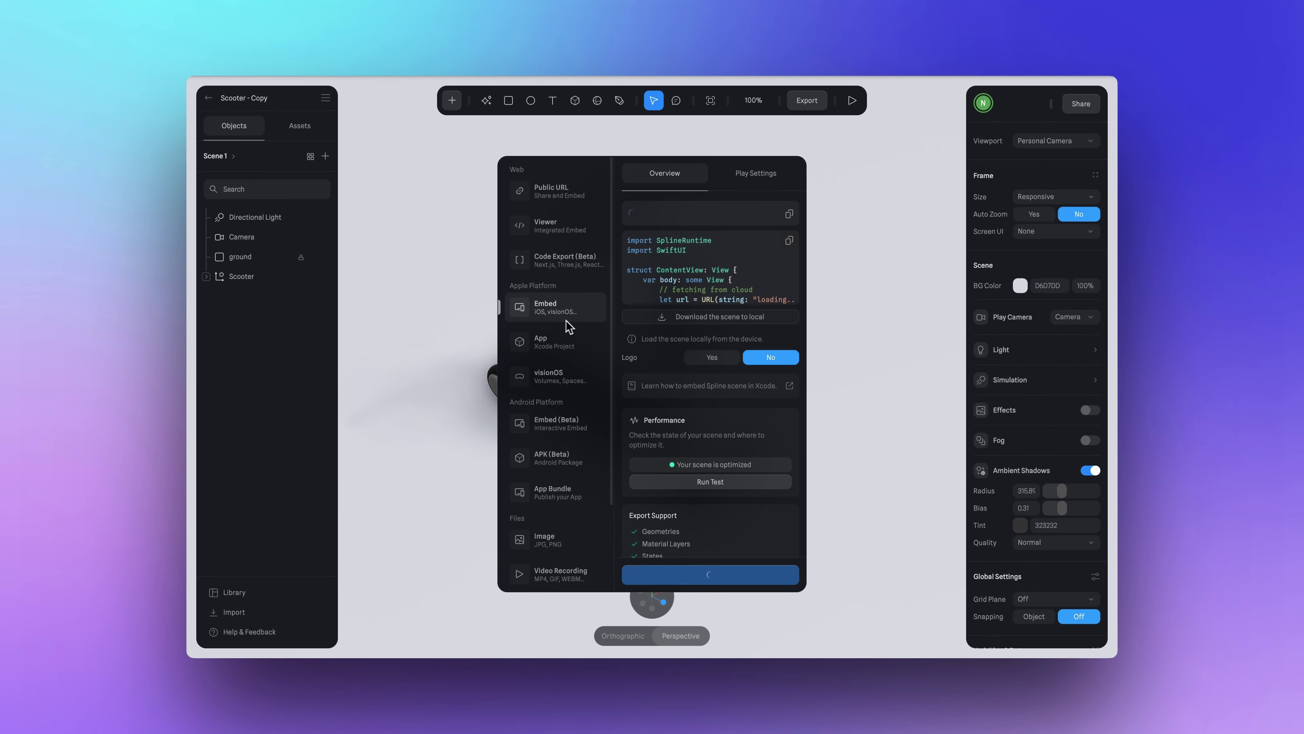
{"action": "scroll", "coordinate": [814, 283], "scroll_direction": "down", "scroll_amount": 3}
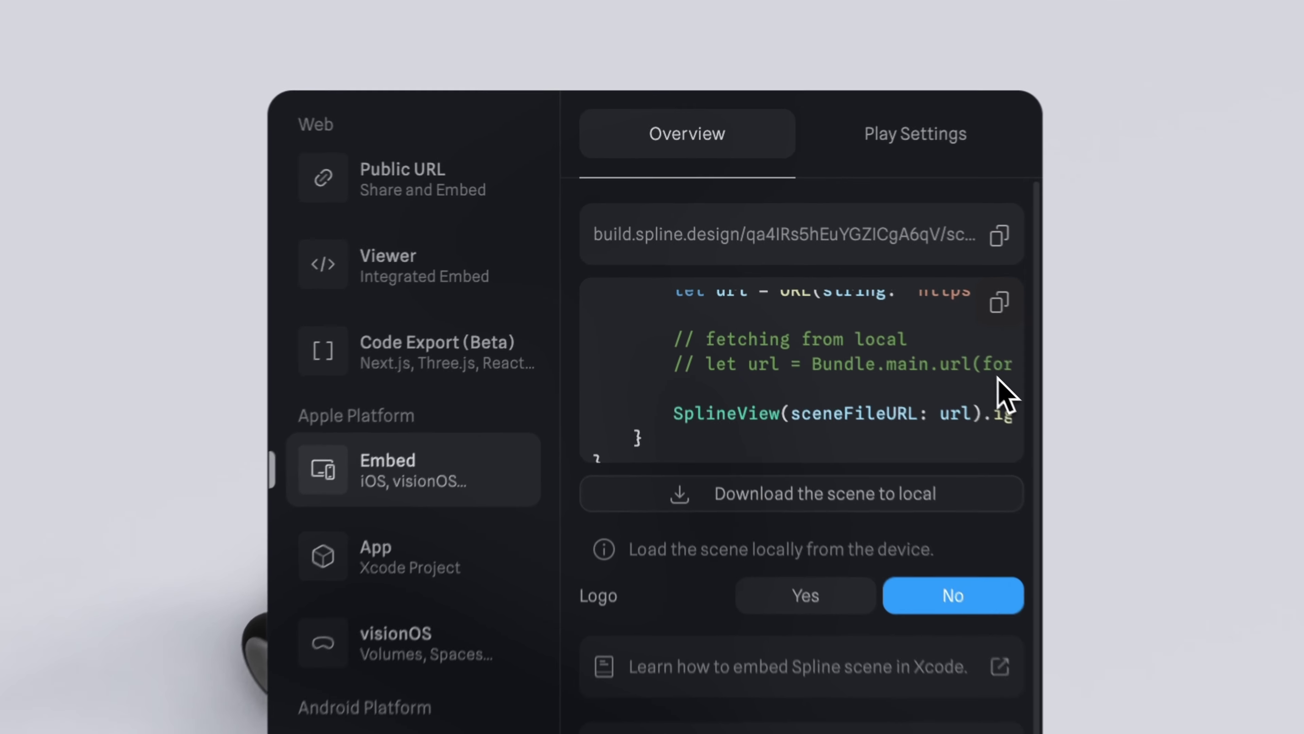
{"action": "scroll", "coordinate": [814, 283], "scroll_direction": "up", "scroll_amount": 3}
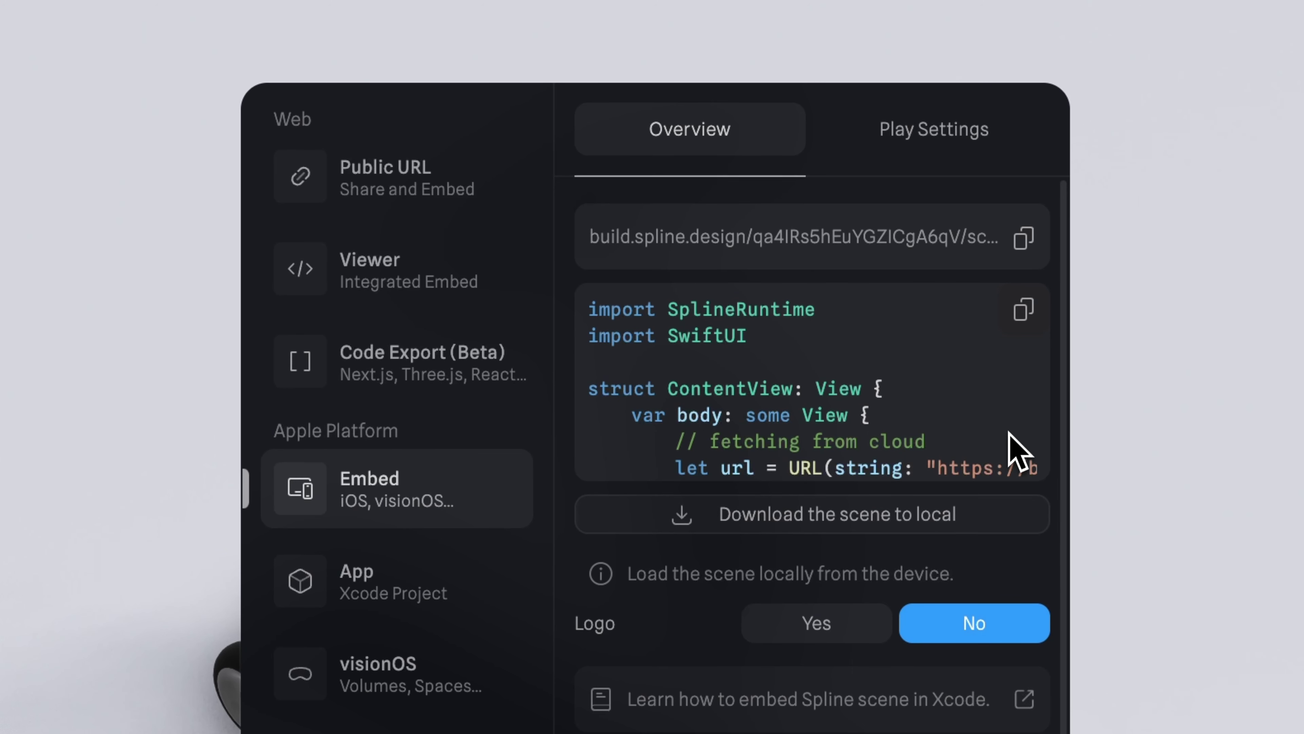
{"action": "scroll", "coordinate": [1018, 453], "scroll_direction": "down", "scroll_amount": 5}
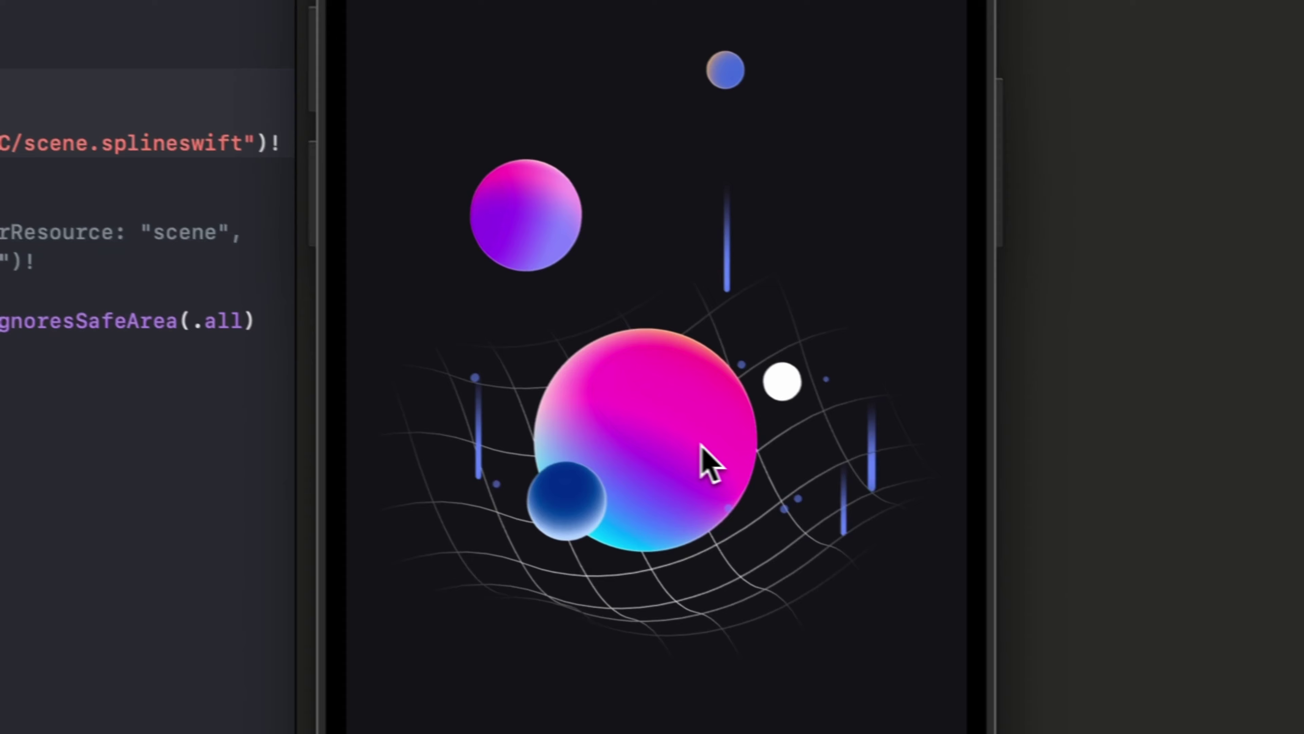
Spin the planet scene right and then left in the iPhone Simulator.
{"action": "left_click_drag", "start_coordinate": [942, 510], "coordinate": [1045, 506]}
{"action": "left_click_drag", "start_coordinate": [814, 429], "coordinate": [916, 393]}
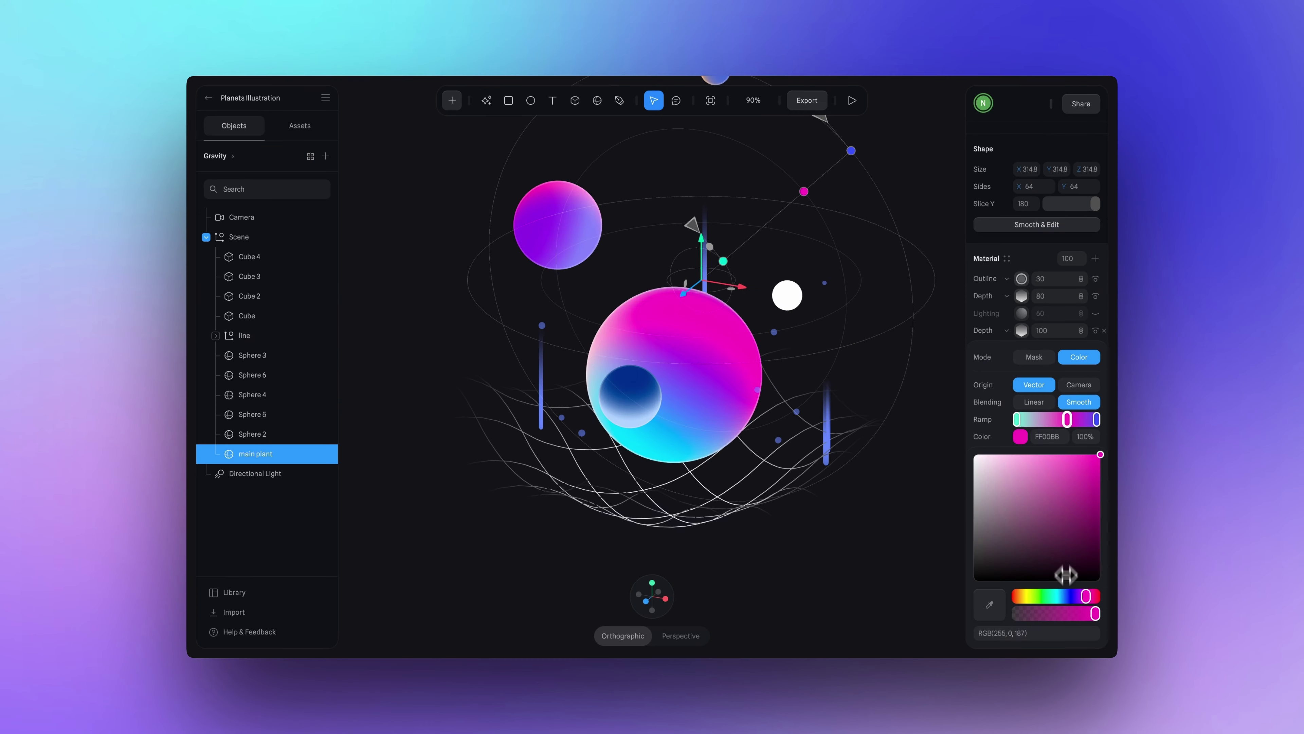
Shift the main planet's colour ramp from pink to blue/orange and Update the cloud embed.
{"action": "left_click_drag", "start_coordinate": [1086, 597], "coordinate": [1025, 597]}
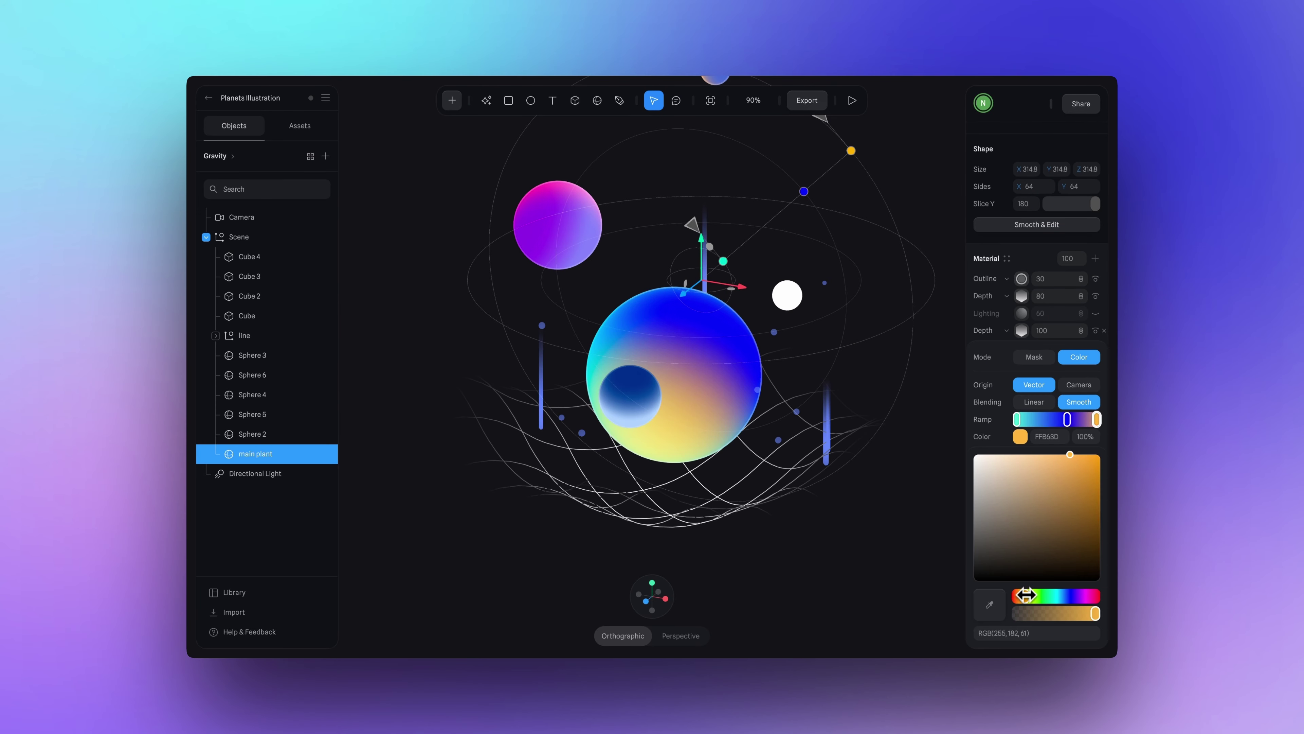
{"action": "left_click_drag", "start_coordinate": [824, 507], "coordinate": [827, 349]}
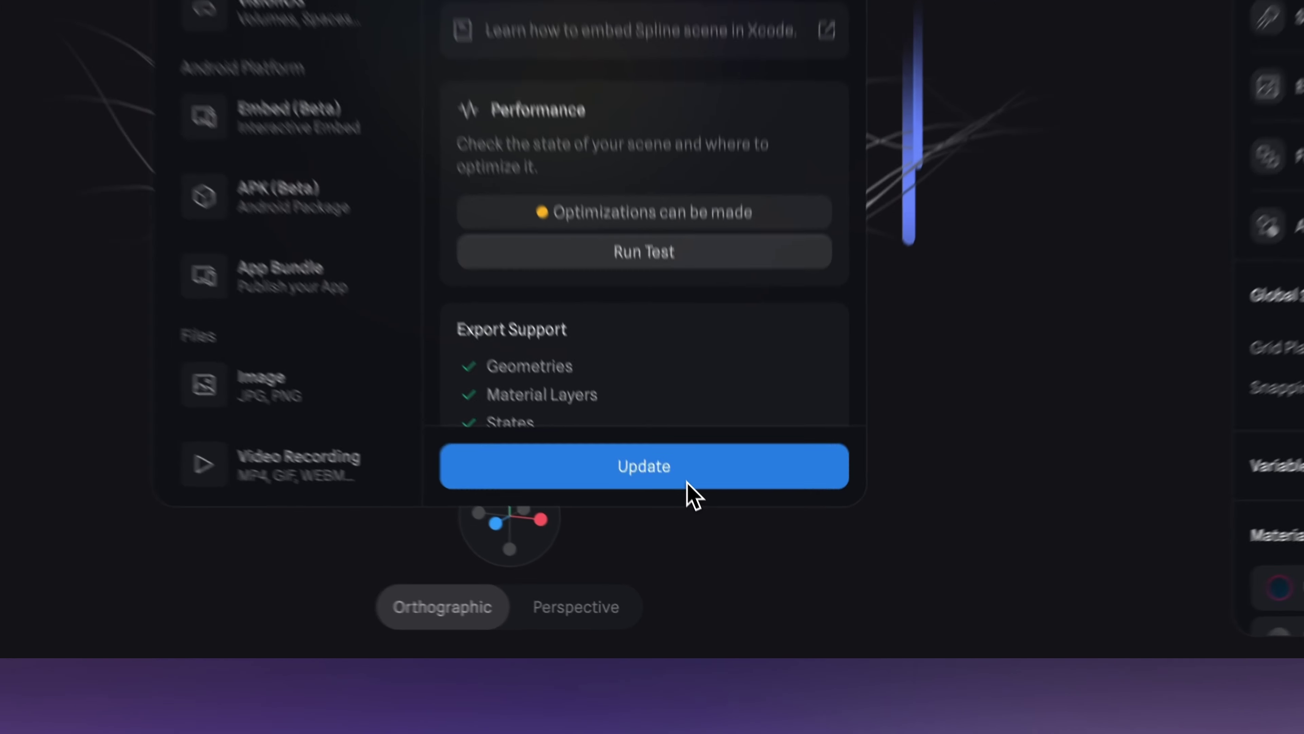
{"action": "left_click", "coordinate": [681, 585]}
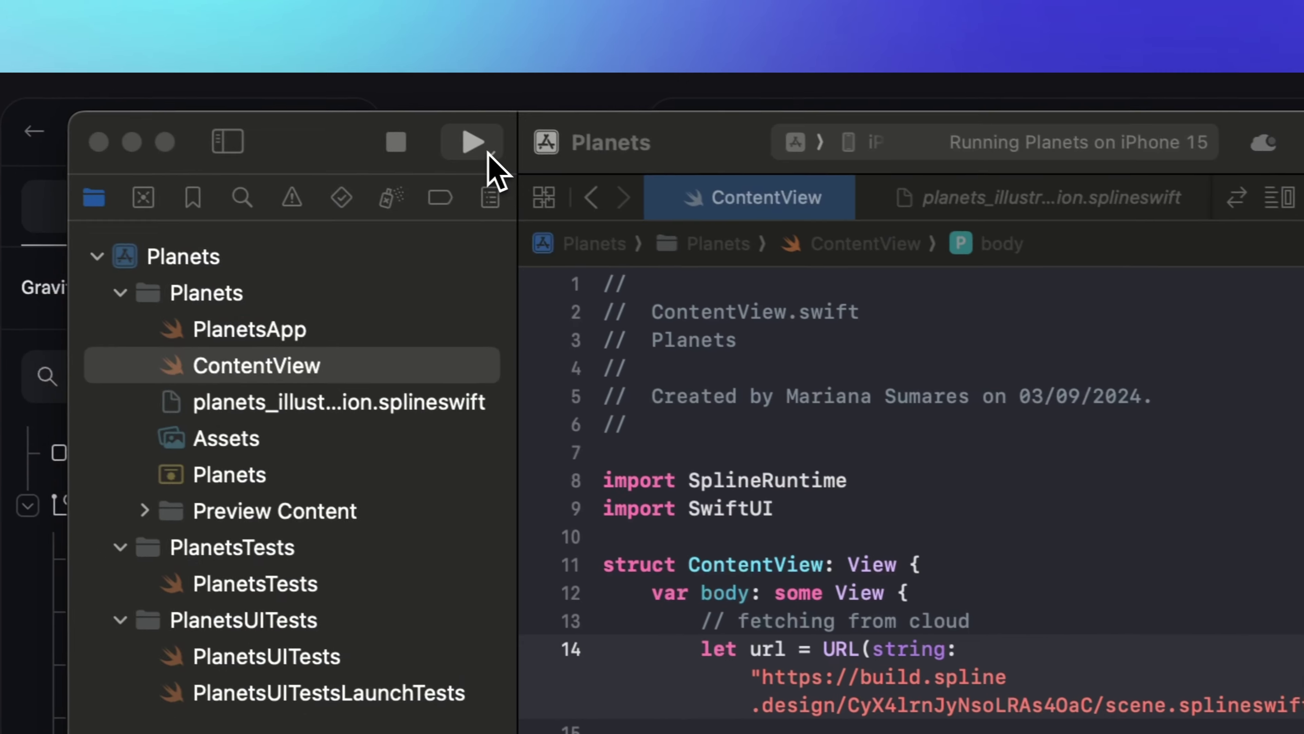
Relaunch the Planets app, replacing the running build, and open planets_illustration.splineswift before returning to ContentView.
{"action": "left_click", "coordinate": [340, 111]}
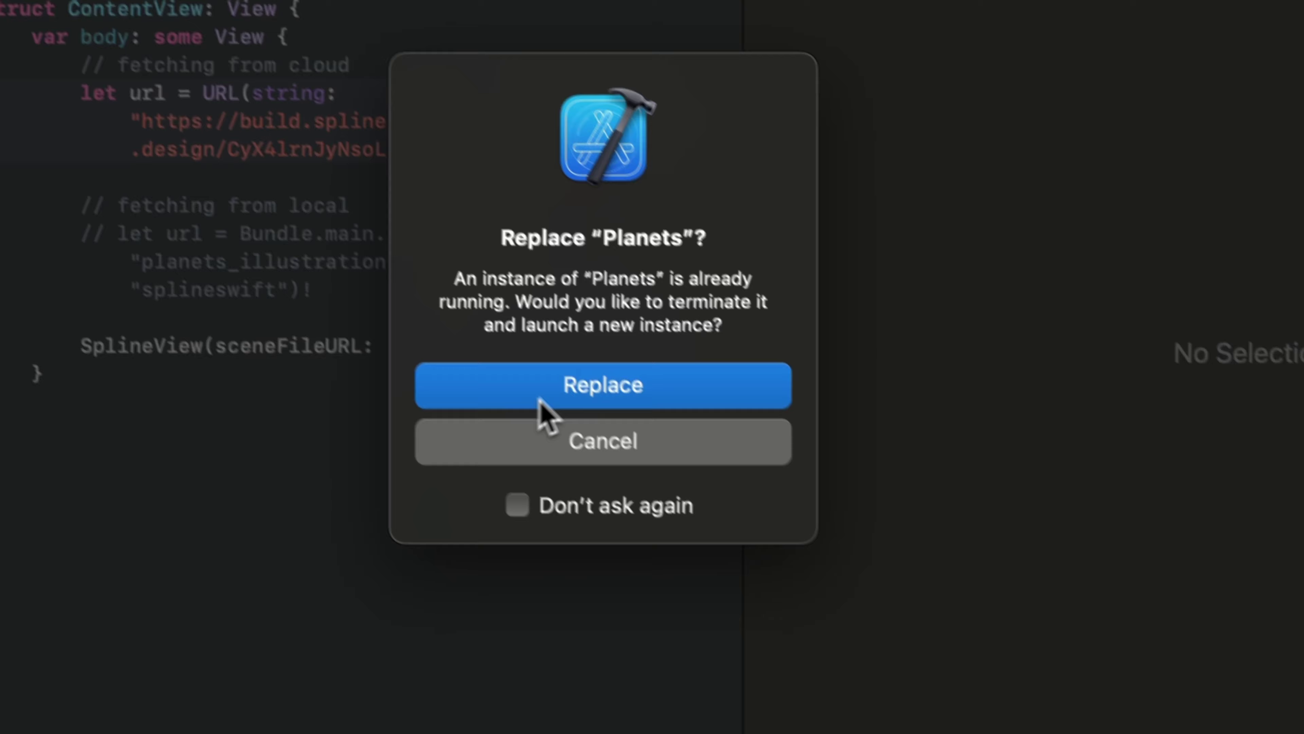
{"action": "left_click", "coordinate": [872, 642]}
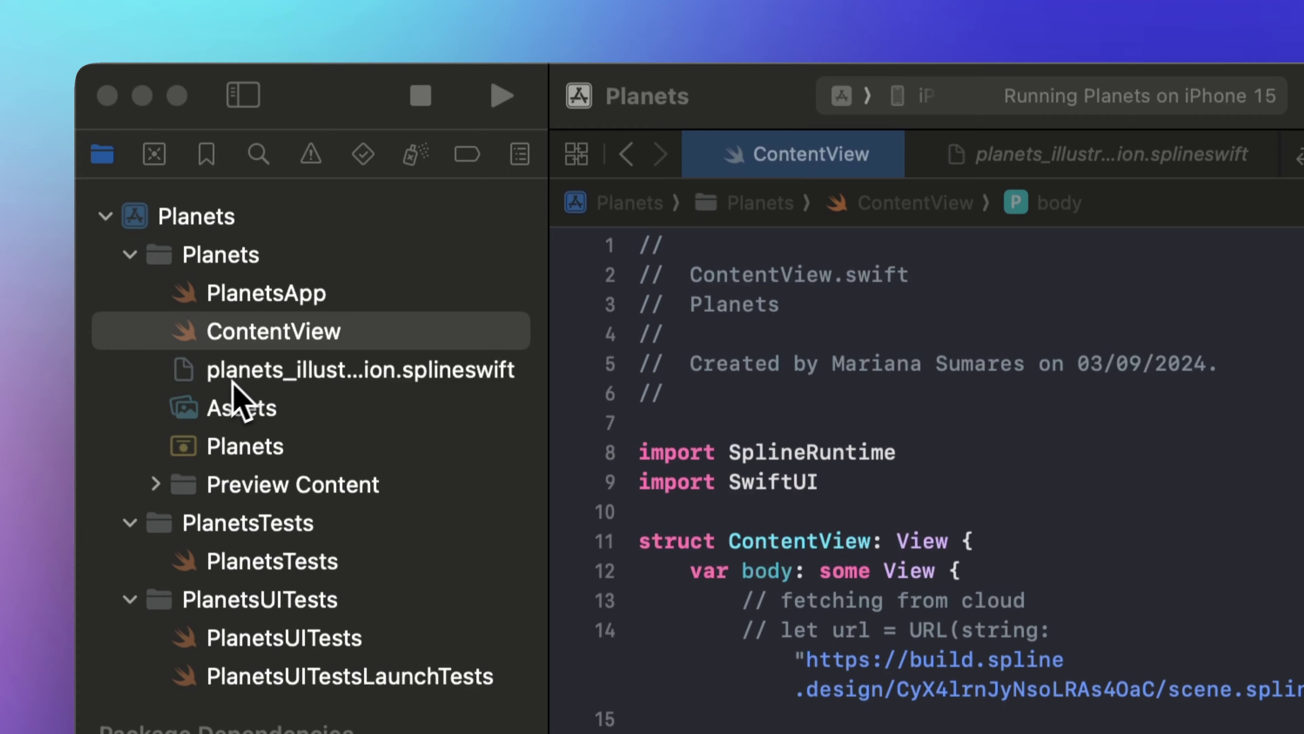
{"action": "left_click", "coordinate": [270, 302]}
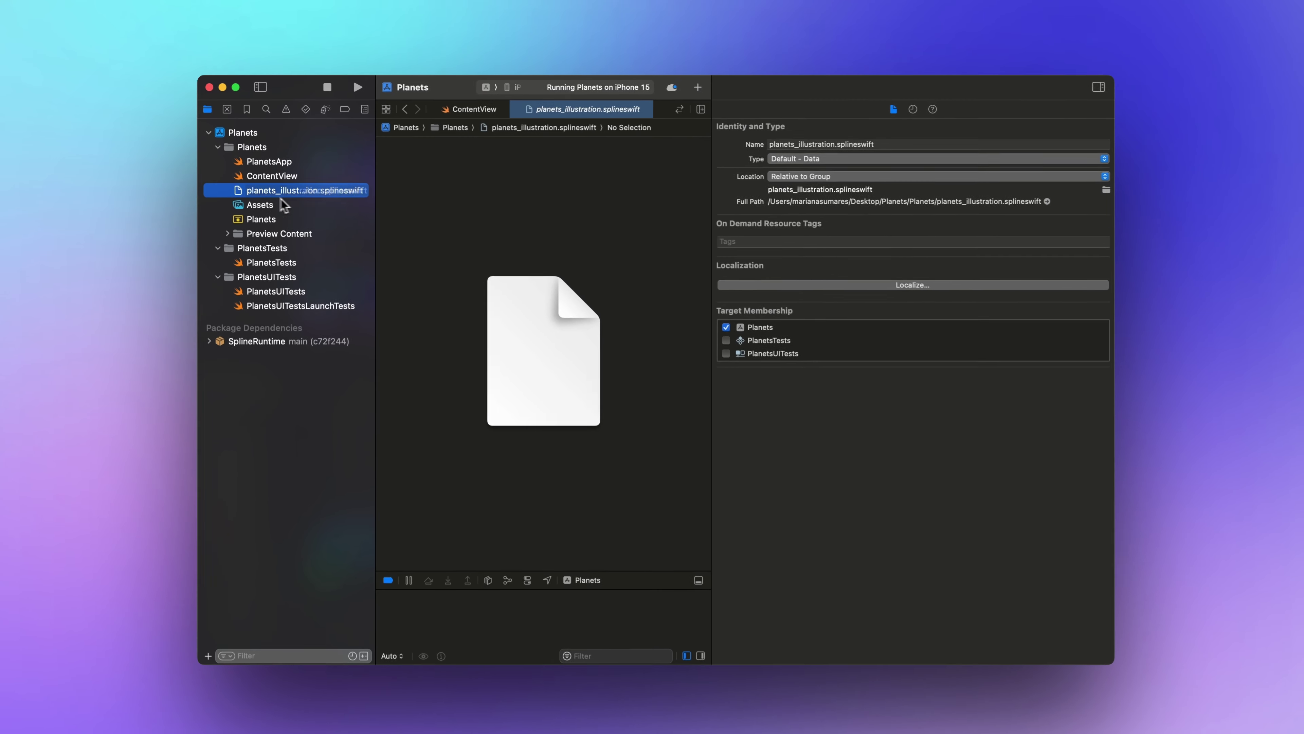
{"action": "left_click", "coordinate": [272, 175]}
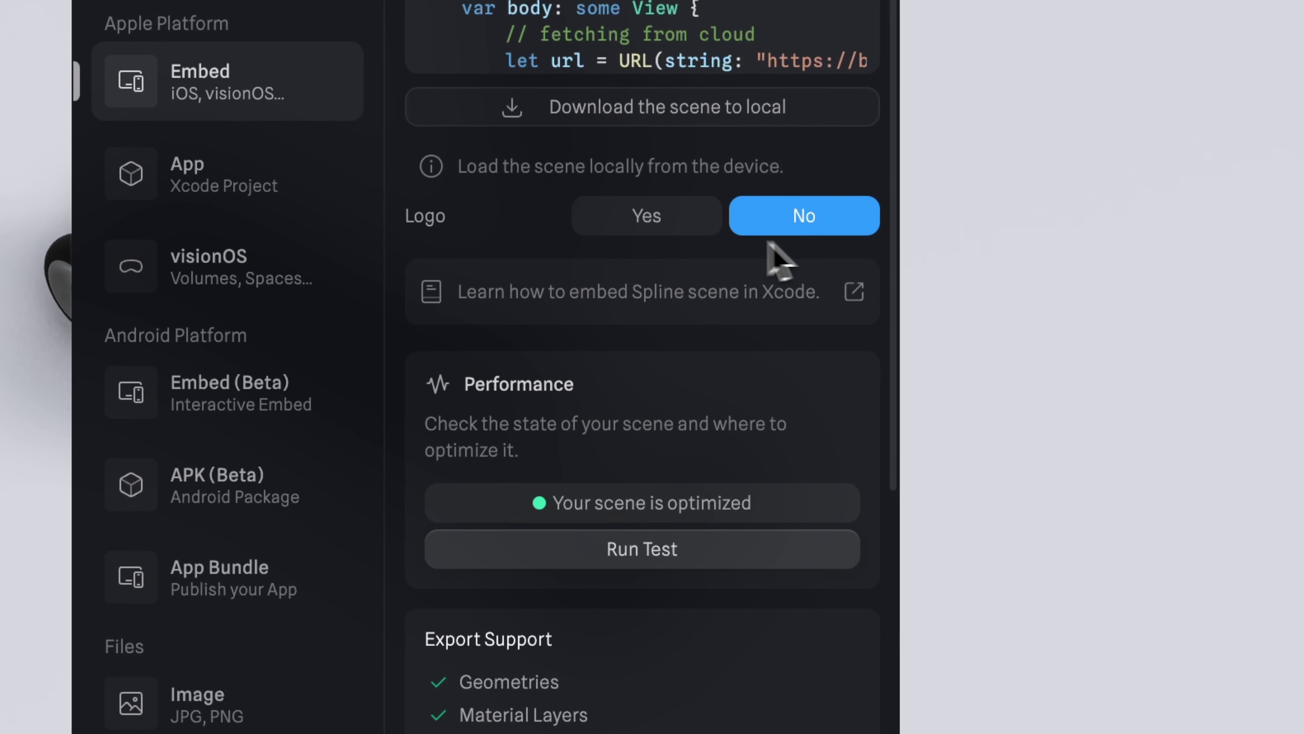
Toggle the embed's Spline Logo option, finally leaving it set to No.
{"action": "left_click", "coordinate": [708, 359]}
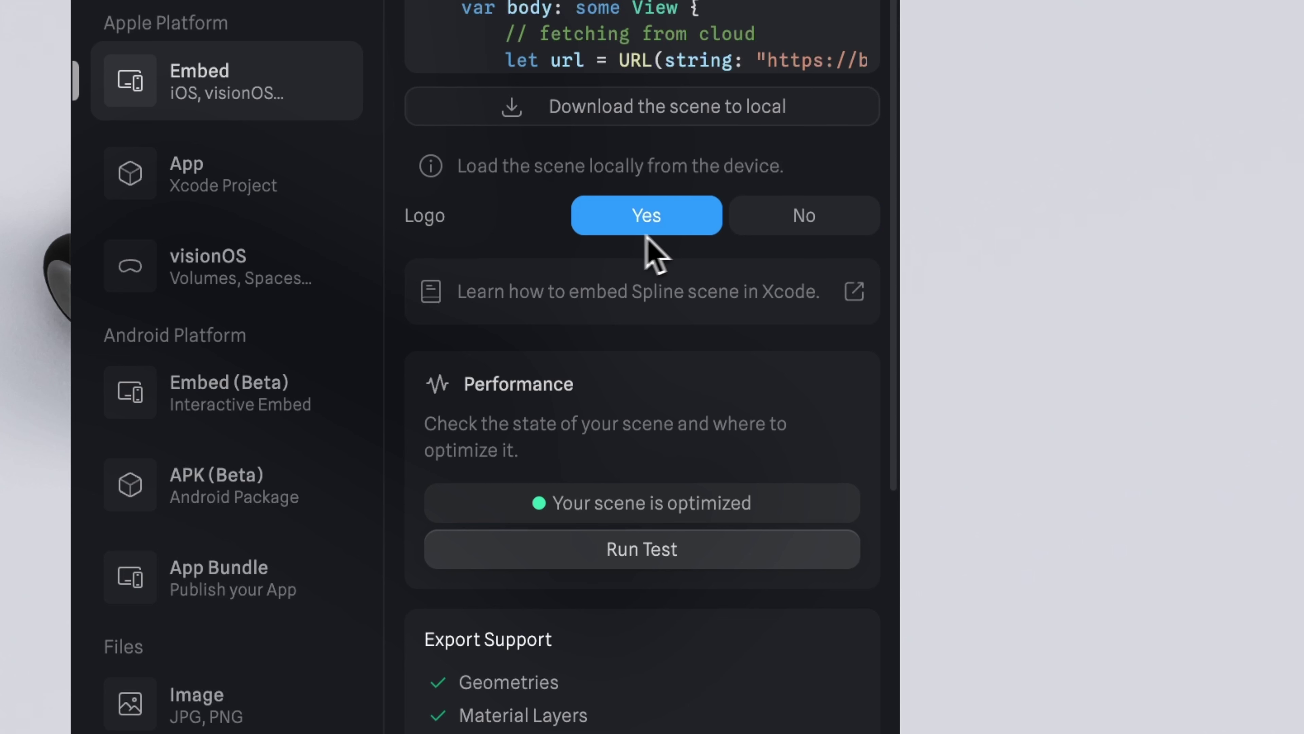
{"action": "left_click", "coordinate": [808, 228]}
{"action": "left_click", "coordinate": [655, 229]}
{"action": "left_click", "coordinate": [832, 224]}
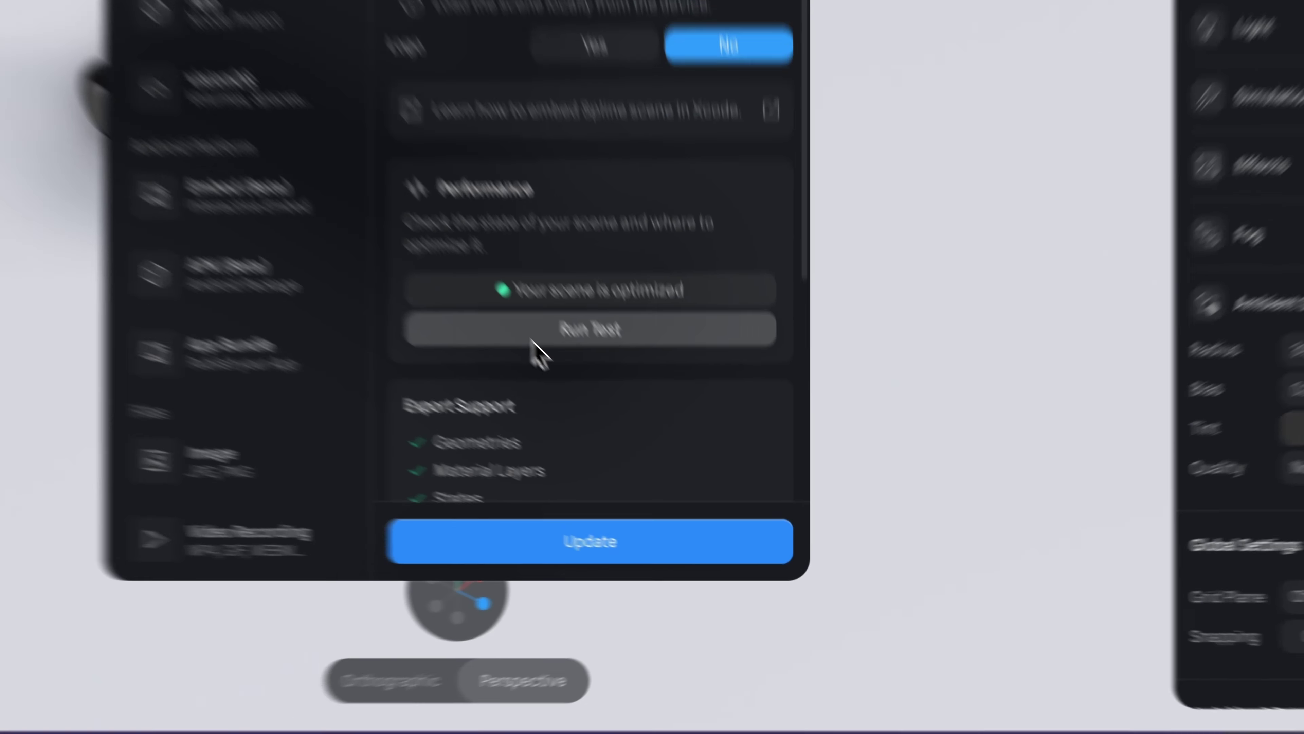
Run the performance test and review the results: optimized, about 704 kB, 99/100 loading score.
{"action": "left_click", "coordinate": [513, 313]}
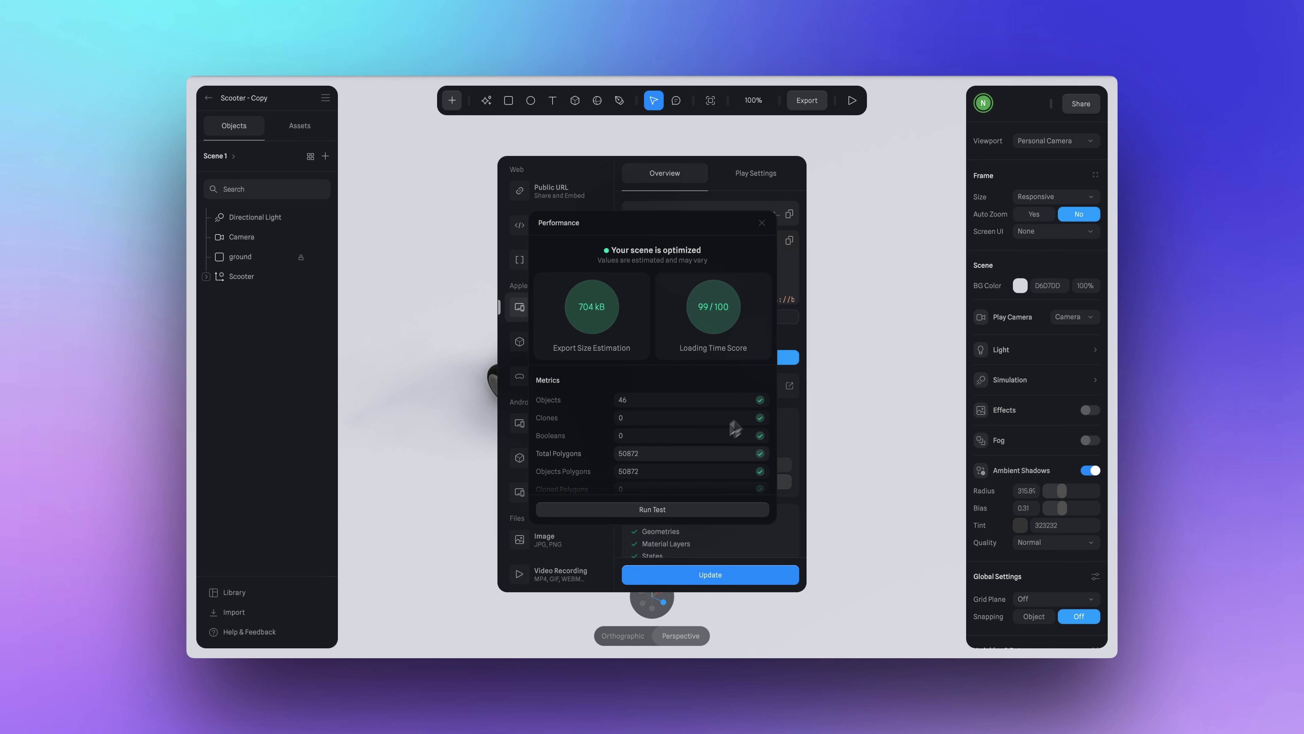
{"action": "scroll", "coordinate": [586, 434], "scroll_direction": "down", "scroll_amount": 5}
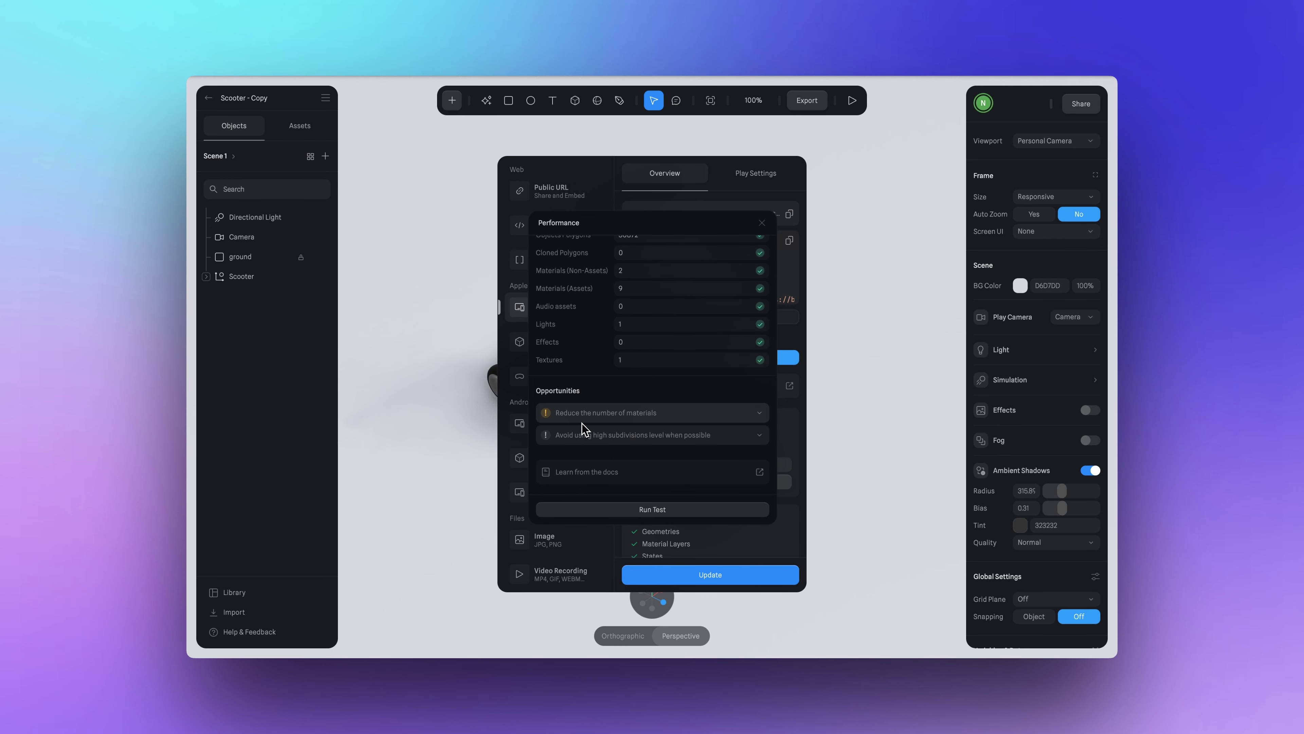
{"action": "scroll", "coordinate": [582, 424], "scroll_direction": "up", "scroll_amount": 5}
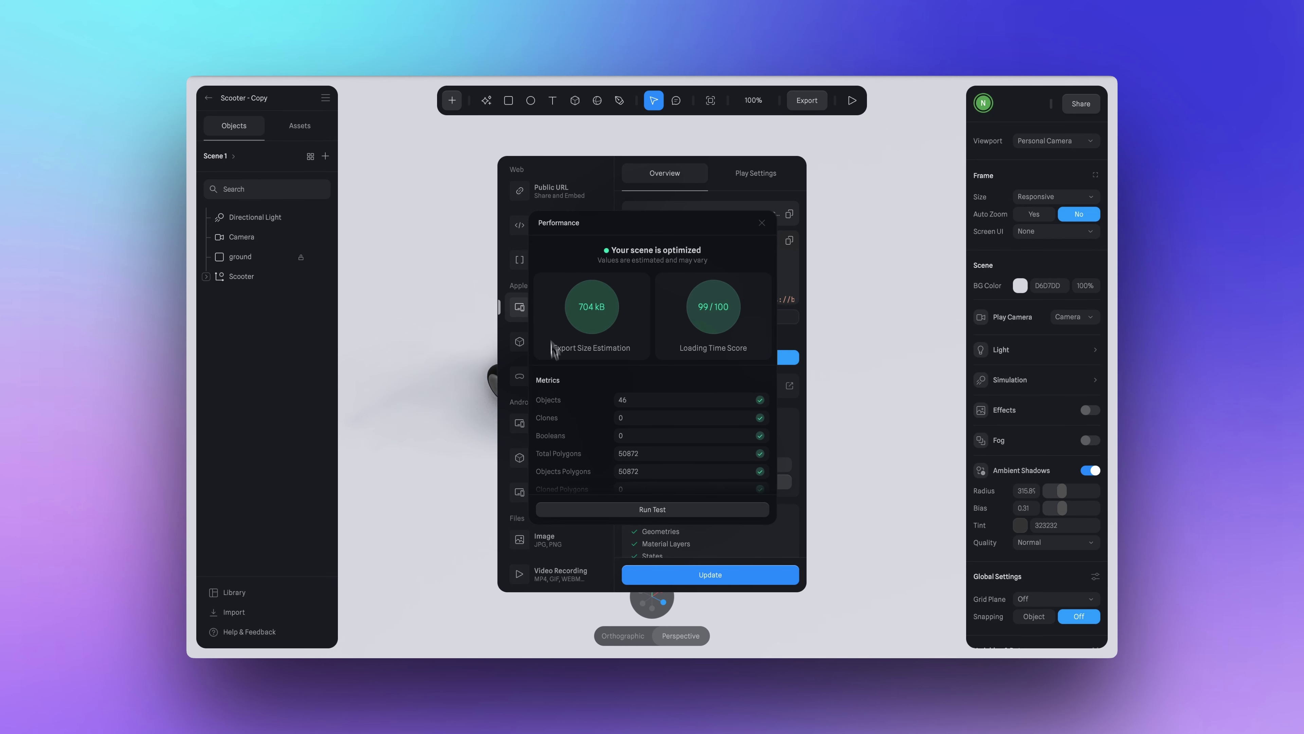
{"action": "left_click", "coordinate": [762, 223]}
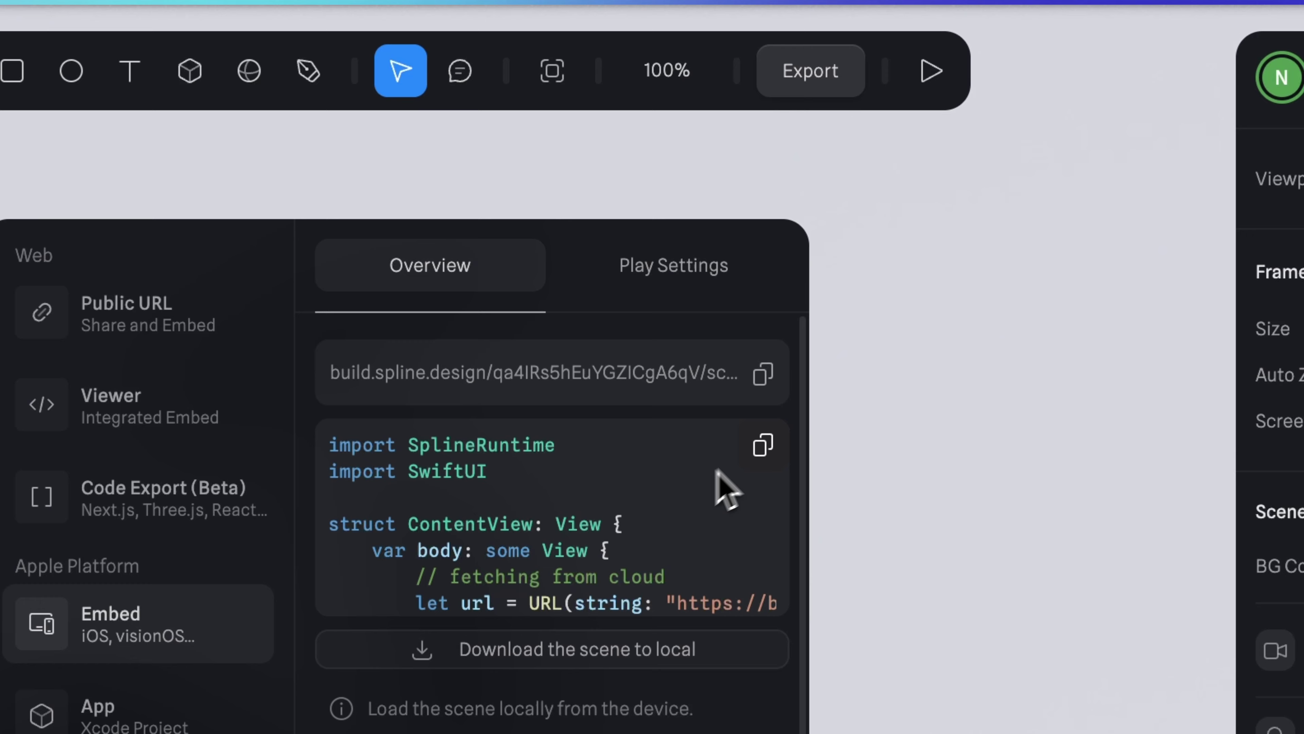
Copy the Swift code block from the scooter's Export > Embed panel.
{"action": "left_click", "coordinate": [763, 452]}
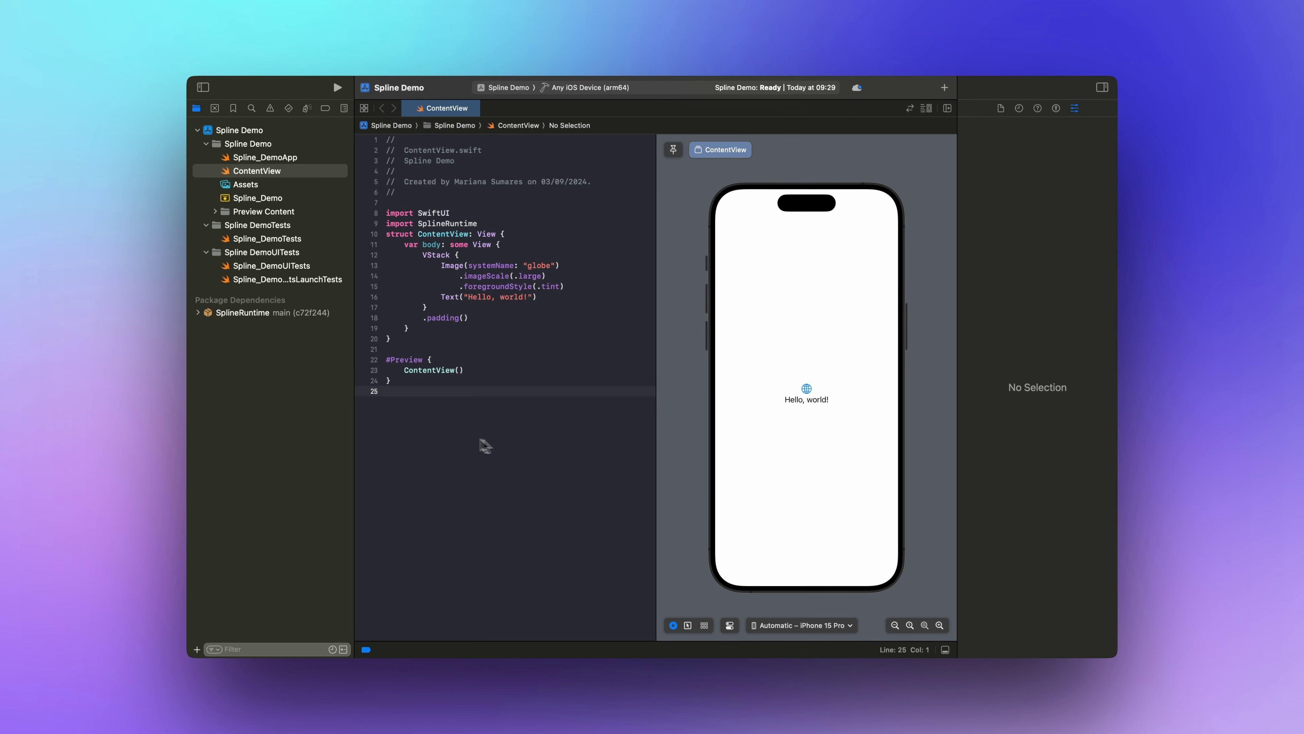
Replace ContentView lines 8–15 with the embed code, run on iPhone 15, and rotate the scooter.
{"action": "left_click_drag", "start_coordinate": [386, 211], "coordinate": [482, 380]}
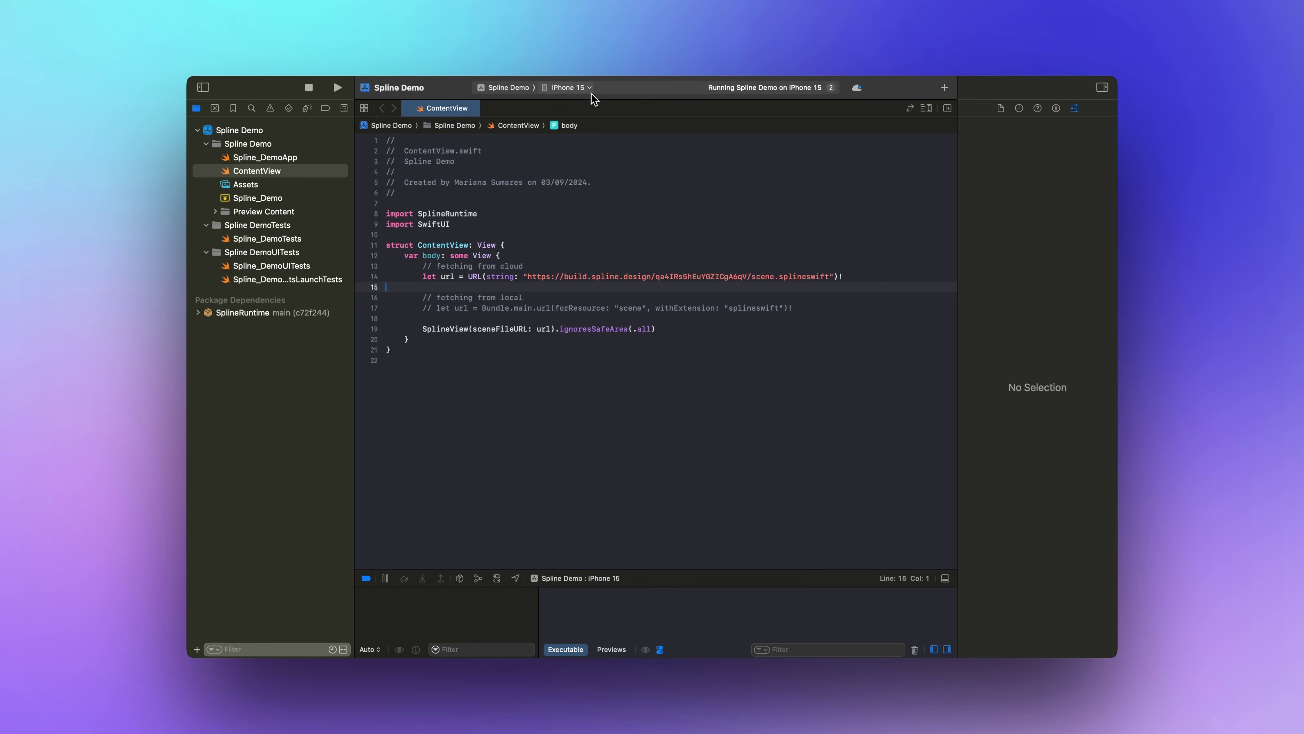
{"action": "left_click", "coordinate": [591, 88]}
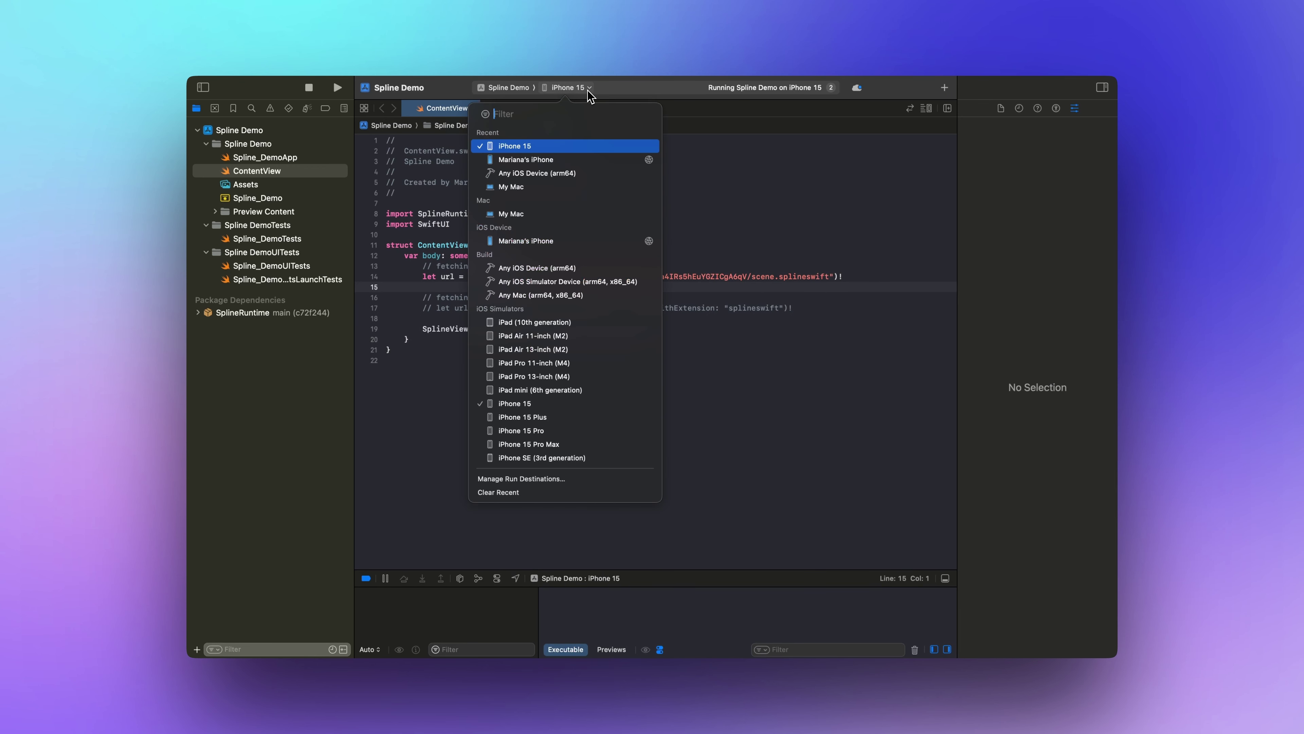
{"action": "left_click", "coordinate": [561, 148]}
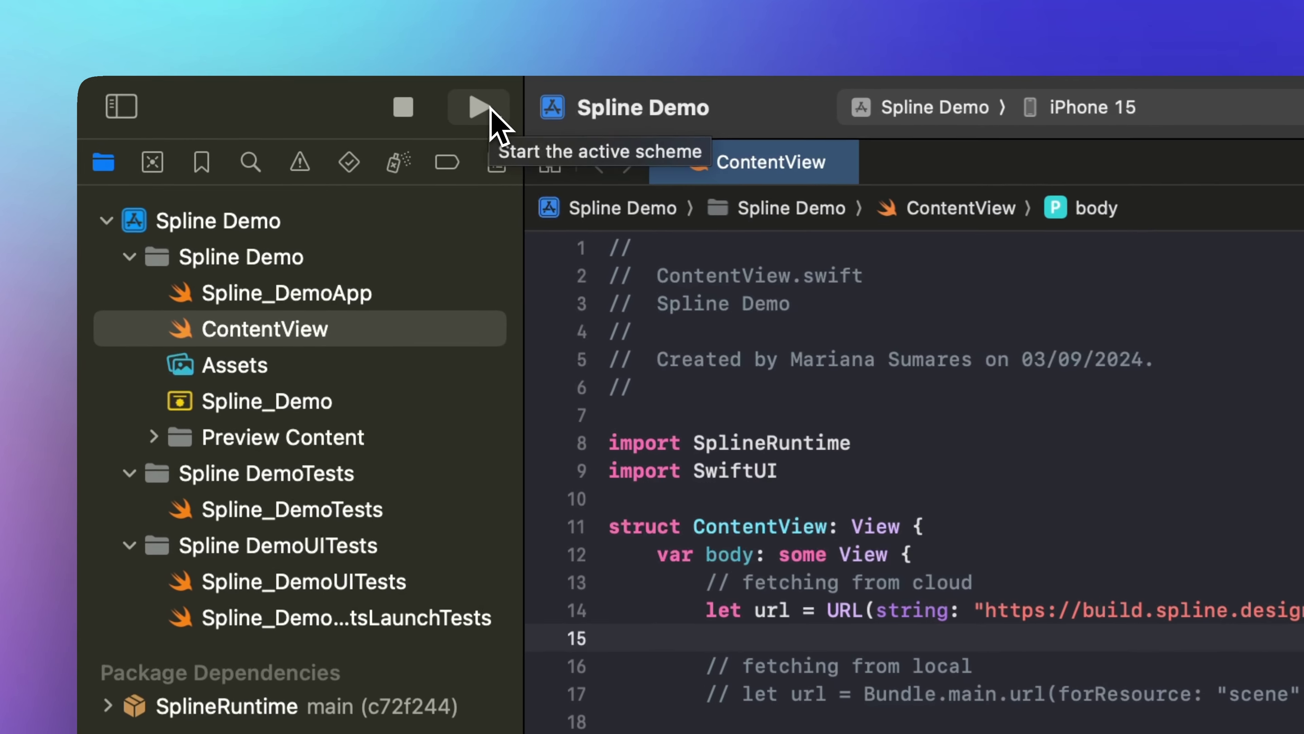
{"action": "left_click", "coordinate": [337, 87]}
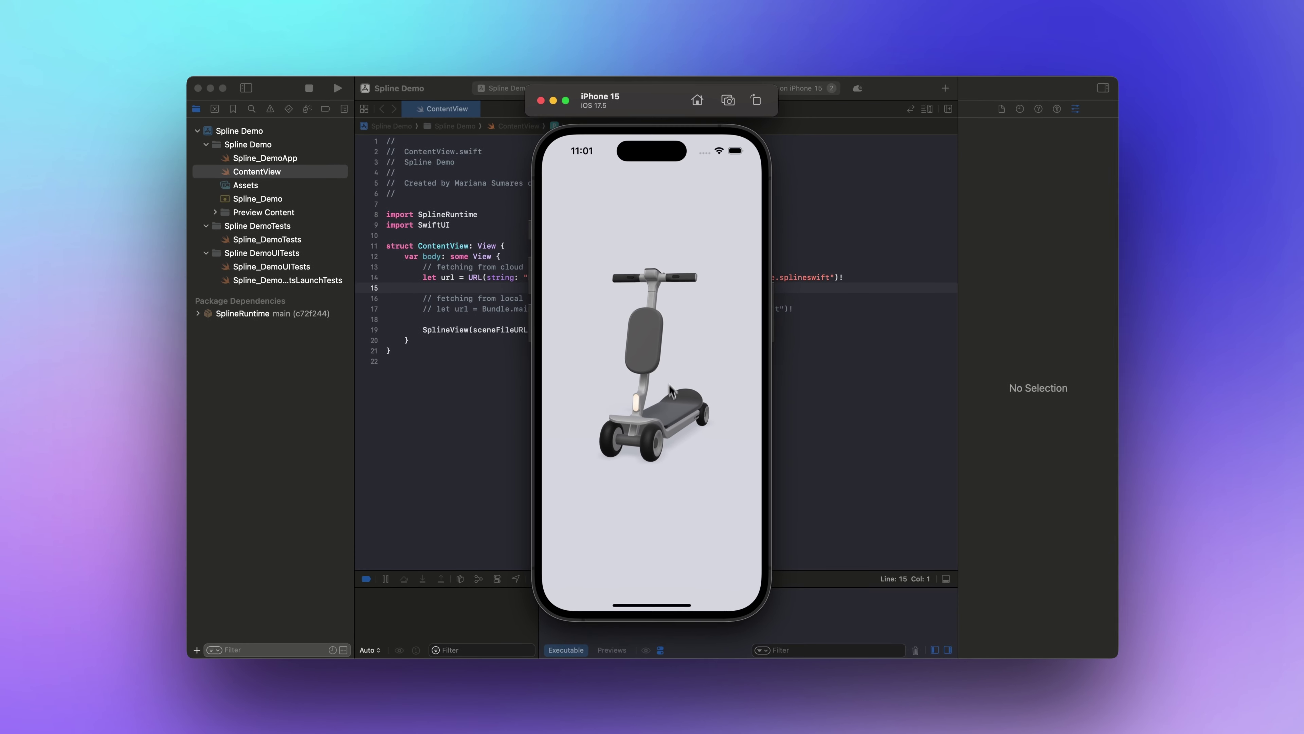
{"action": "mouse_move", "coordinate": [667, 411]}
{"action": "left_mouse_down", "text": "alt"}
{"action": "mouse_move", "coordinate": [638, 413]}
{"action": "mouse_move", "coordinate": [702, 414]}
{"action": "mouse_move", "coordinate": [649, 419]}
{"action": "mouse_move", "coordinate": [670, 424]}
{"action": "left_mouse_up", "text": "alt"}
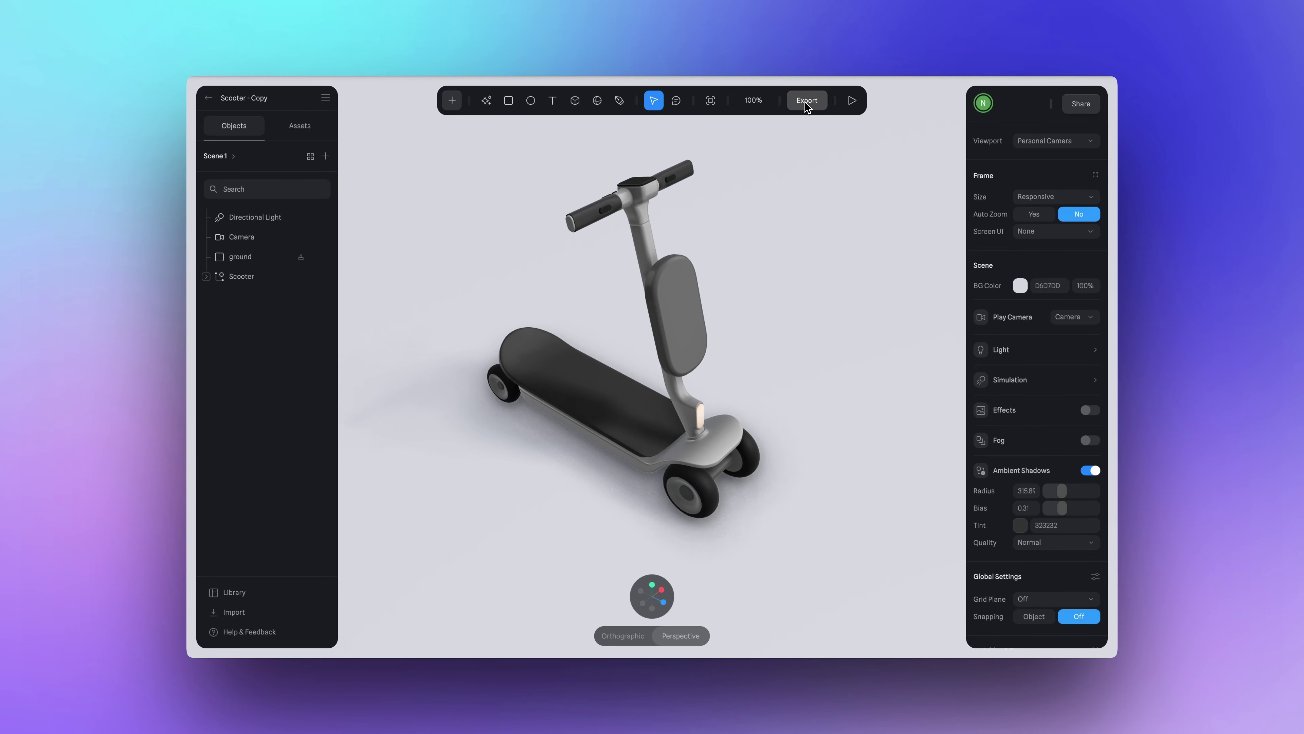
Open the scooter scene's export options in Spline.
{"action": "left_click", "coordinate": [806, 100]}
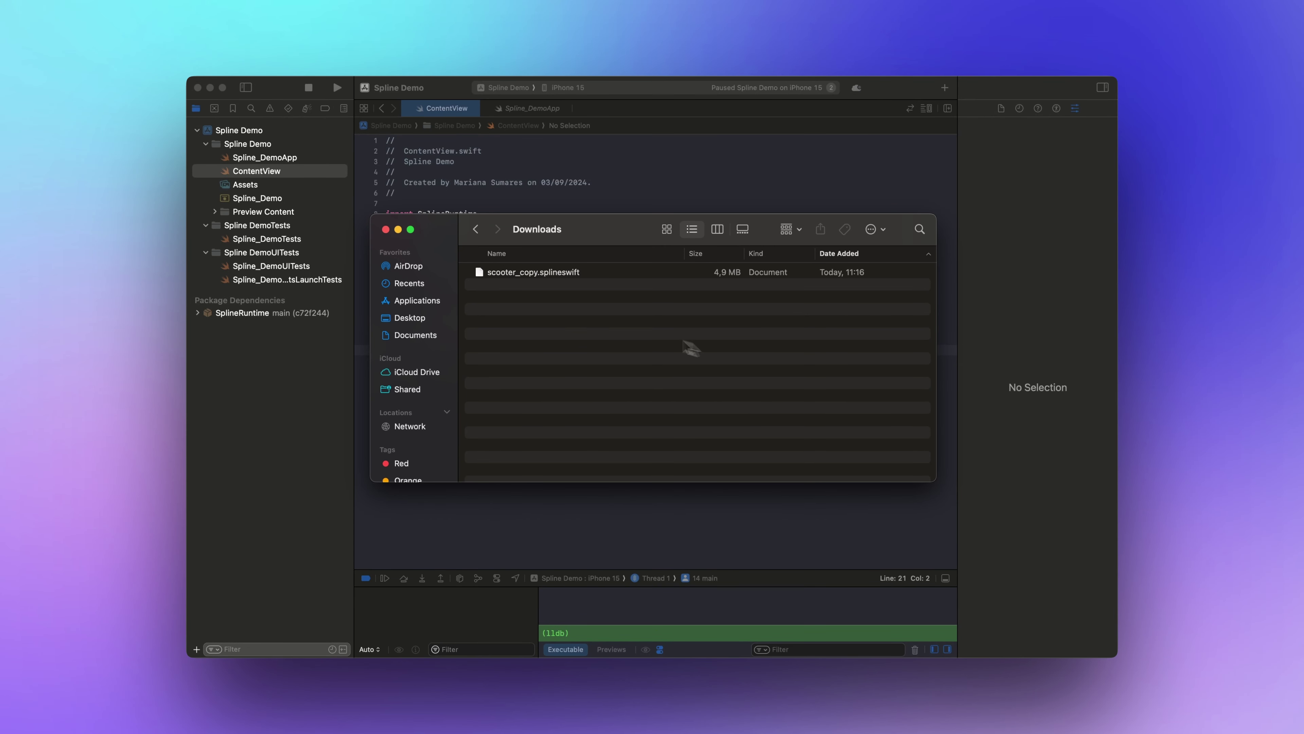
Add scooter_copy.splineswift from Downloads to the project as a Spline Demo target member.
{"action": "left_click", "coordinate": [508, 278]}
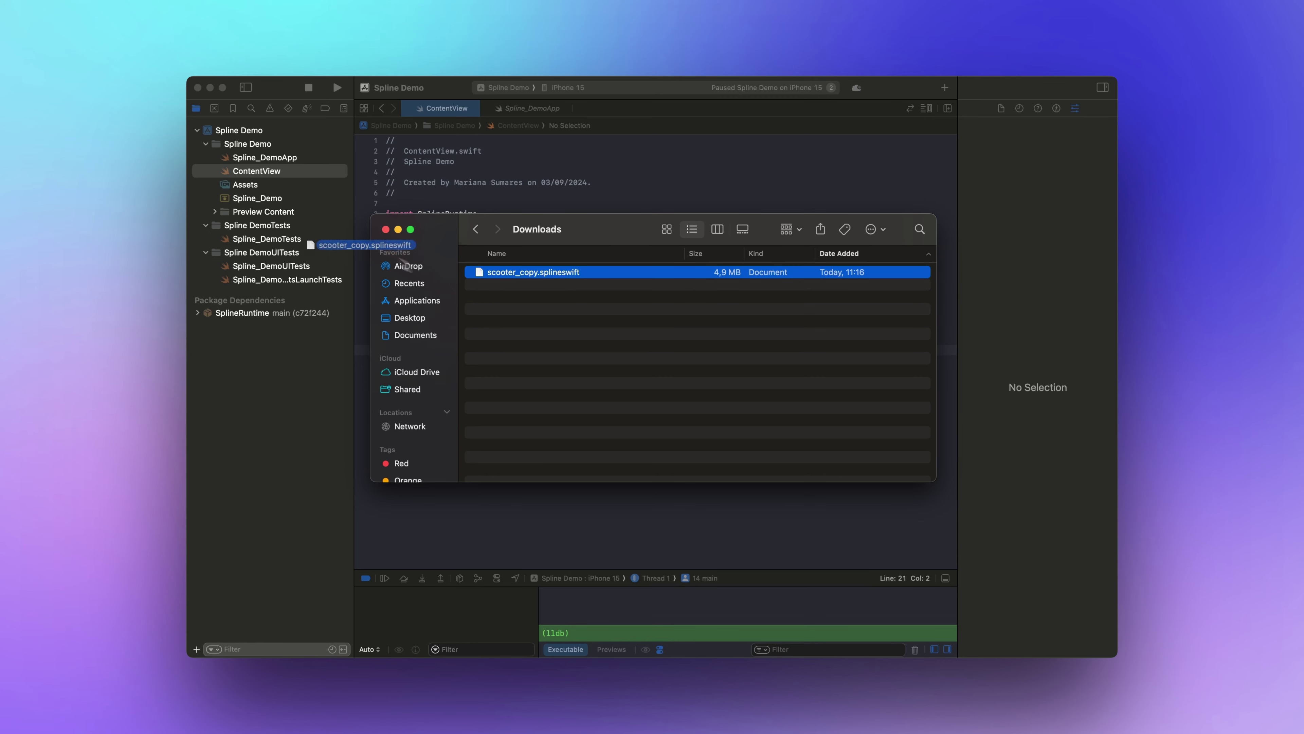
{"action": "left_click_drag", "start_coordinate": [400, 259], "coordinate": [311, 184]}
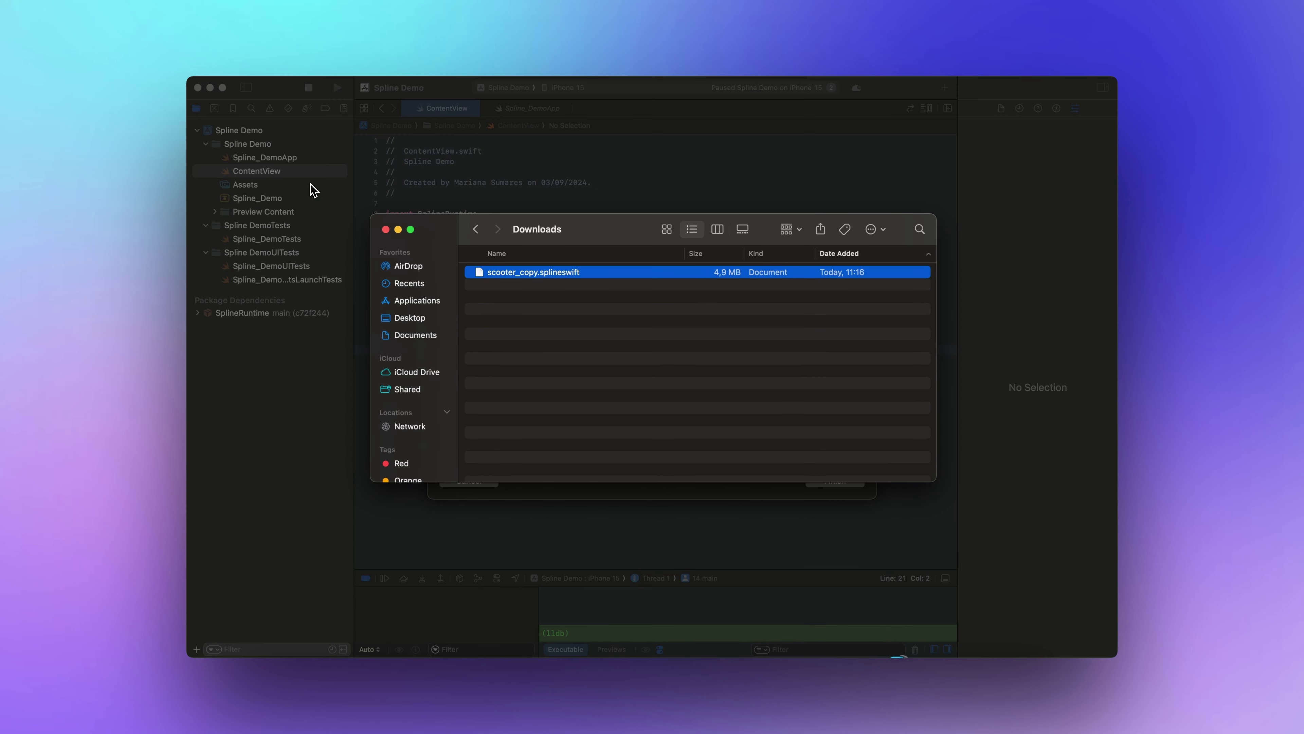
{"action": "left_click", "coordinate": [385, 230]}
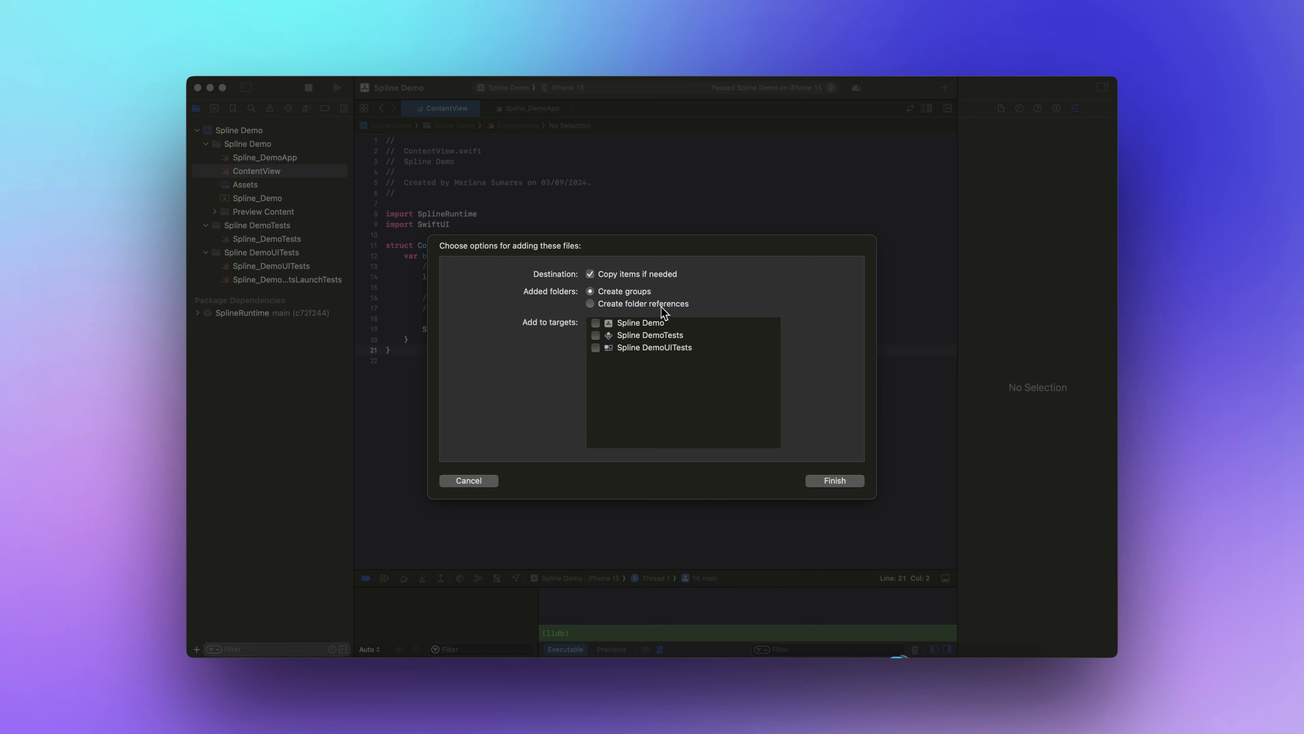
{"action": "left_click", "coordinate": [596, 325]}
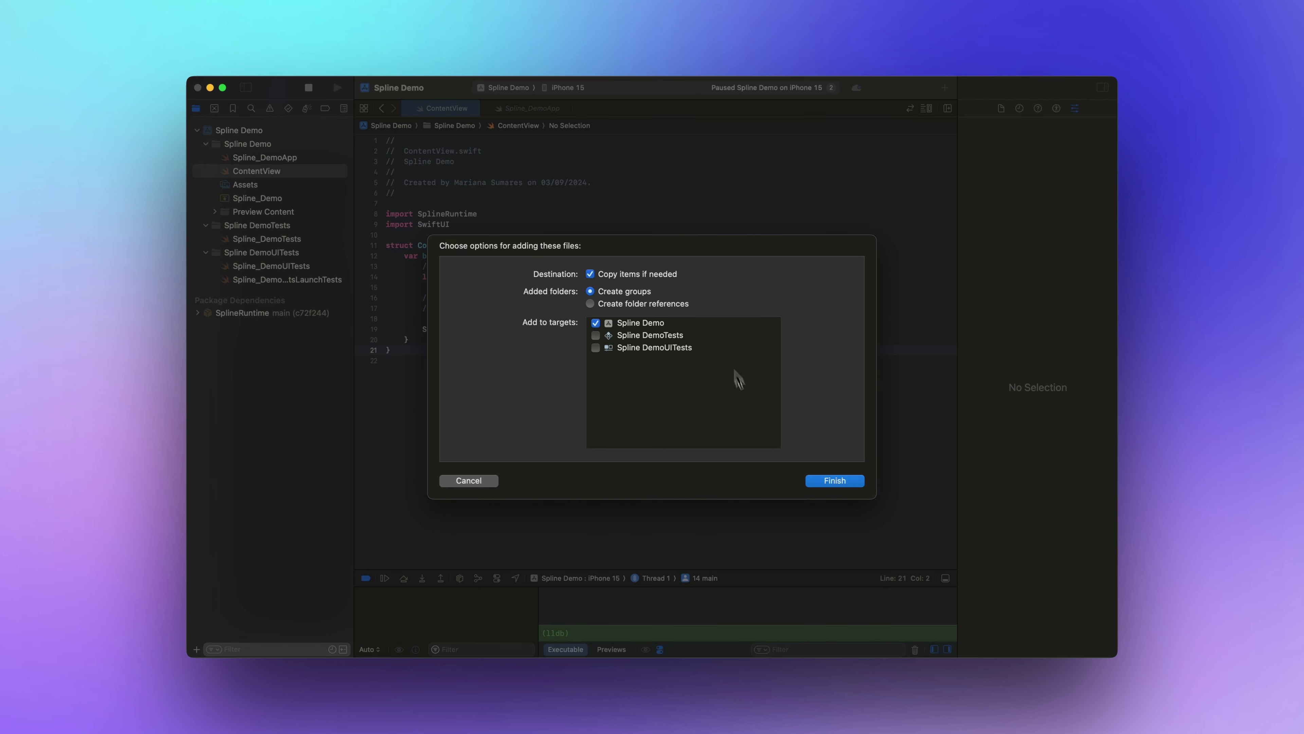
{"action": "left_click", "coordinate": [835, 481]}
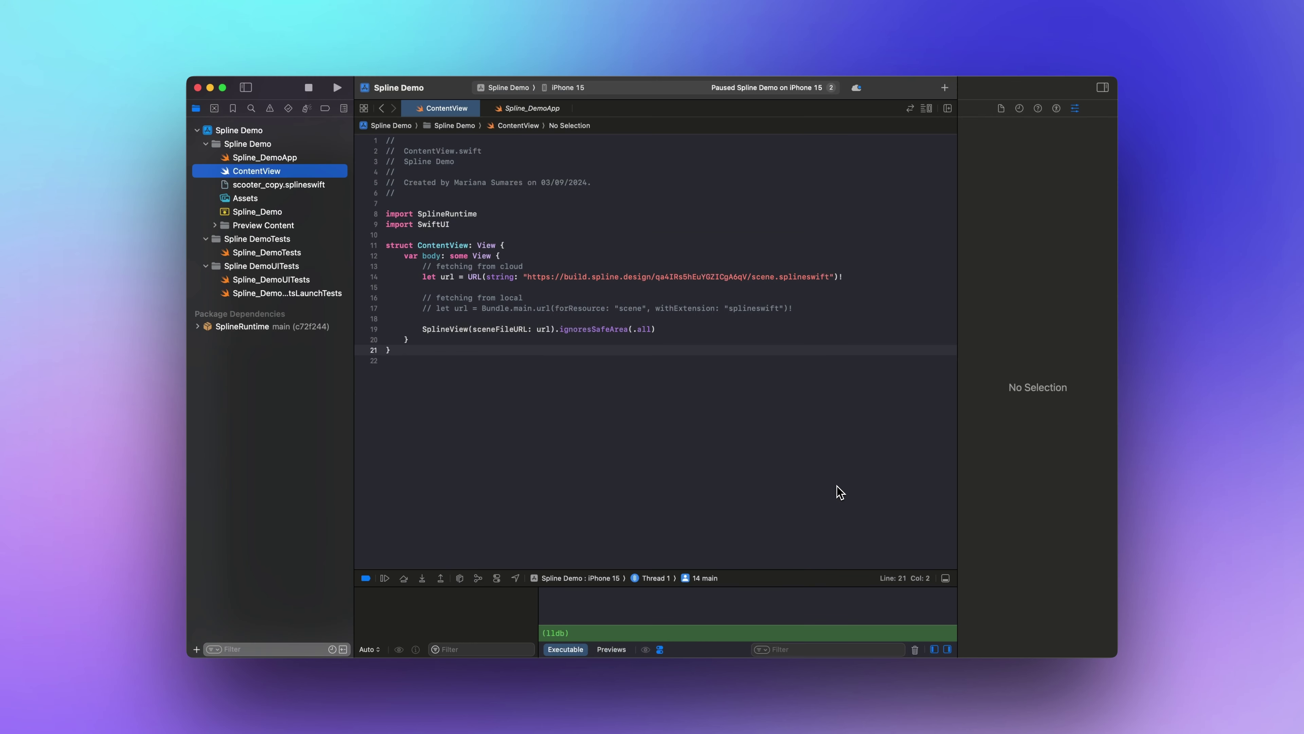
{"action": "left_click", "coordinate": [319, 190]}
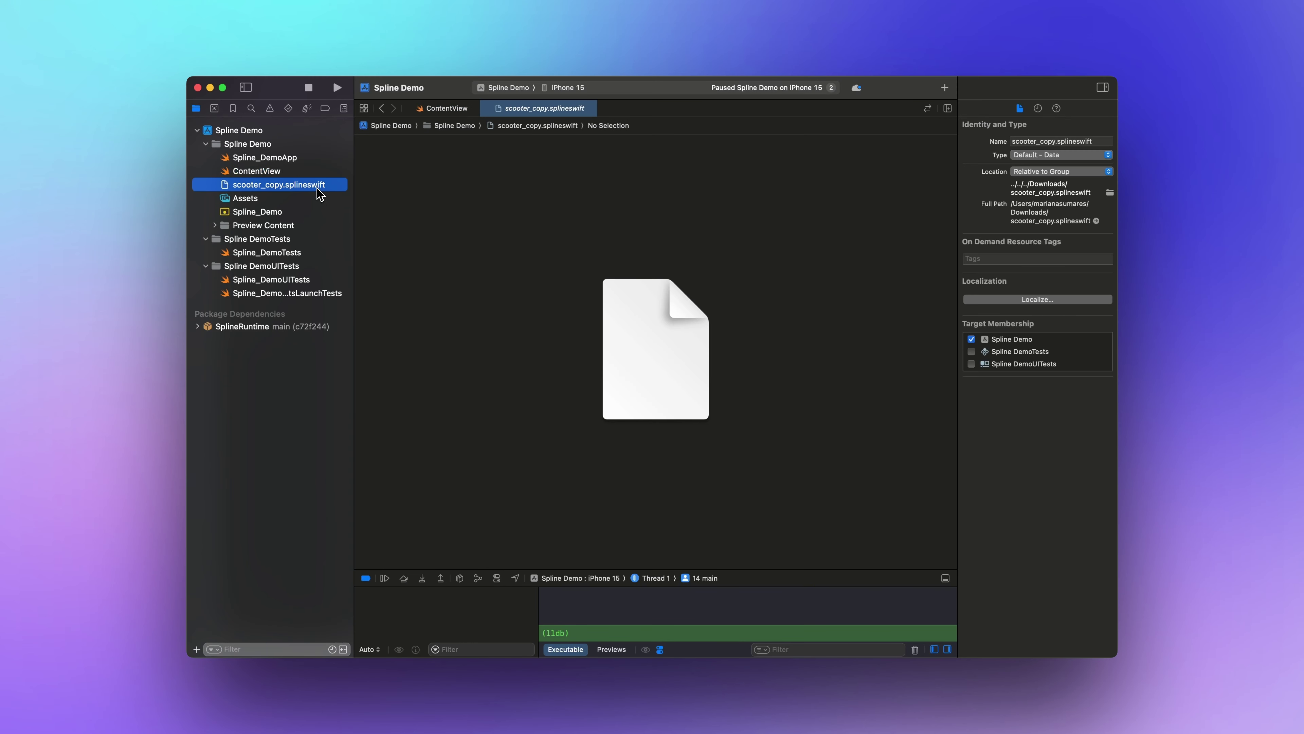
{"action": "left_click", "coordinate": [271, 175]}
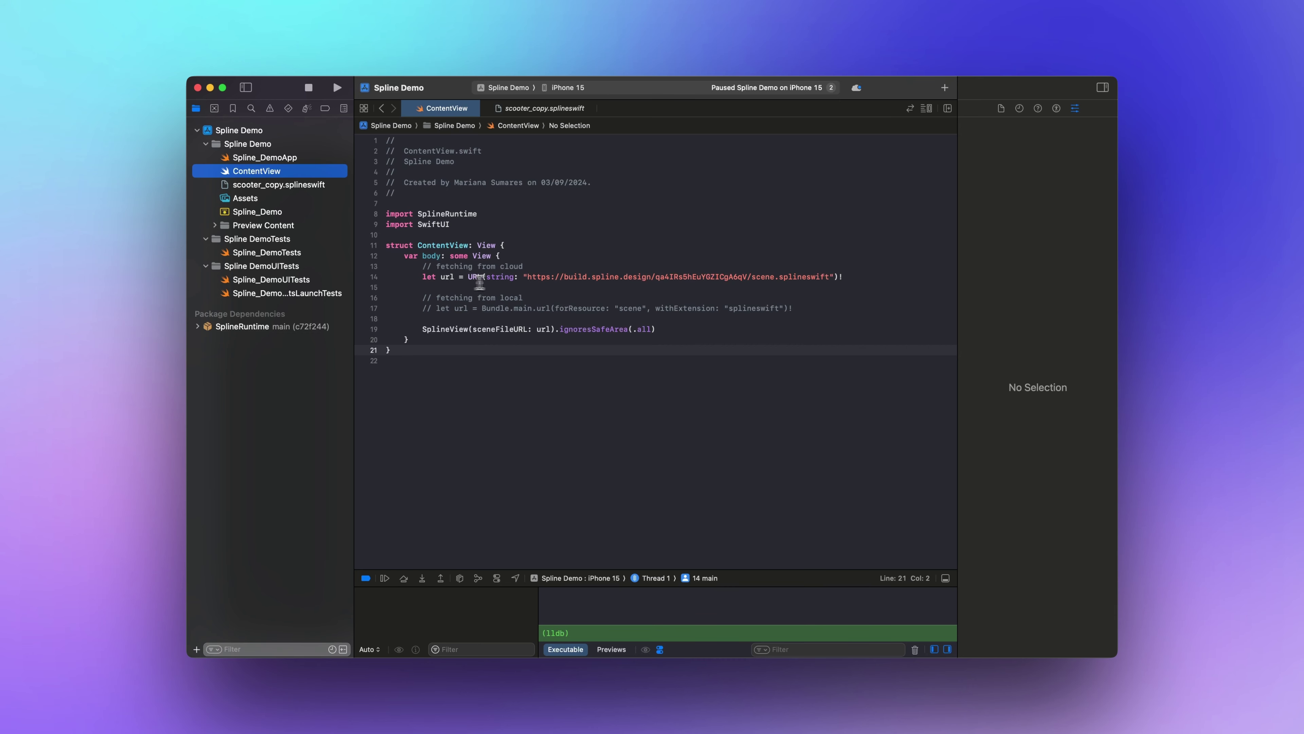
Comment out the cloud URL on line 14 and uncomment the Bundle.main.url line 17.
{"action": "left_click", "coordinate": [422, 277]}
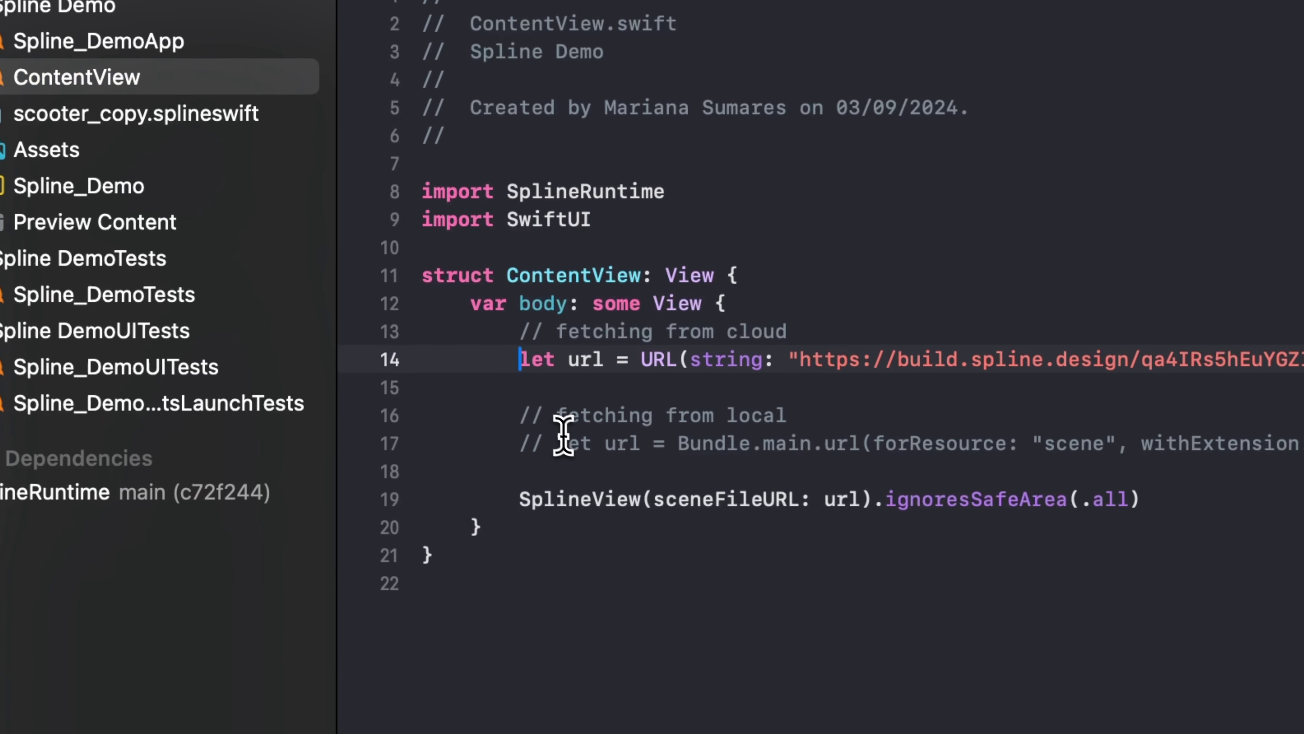
{"action": "type", "text": "//"}
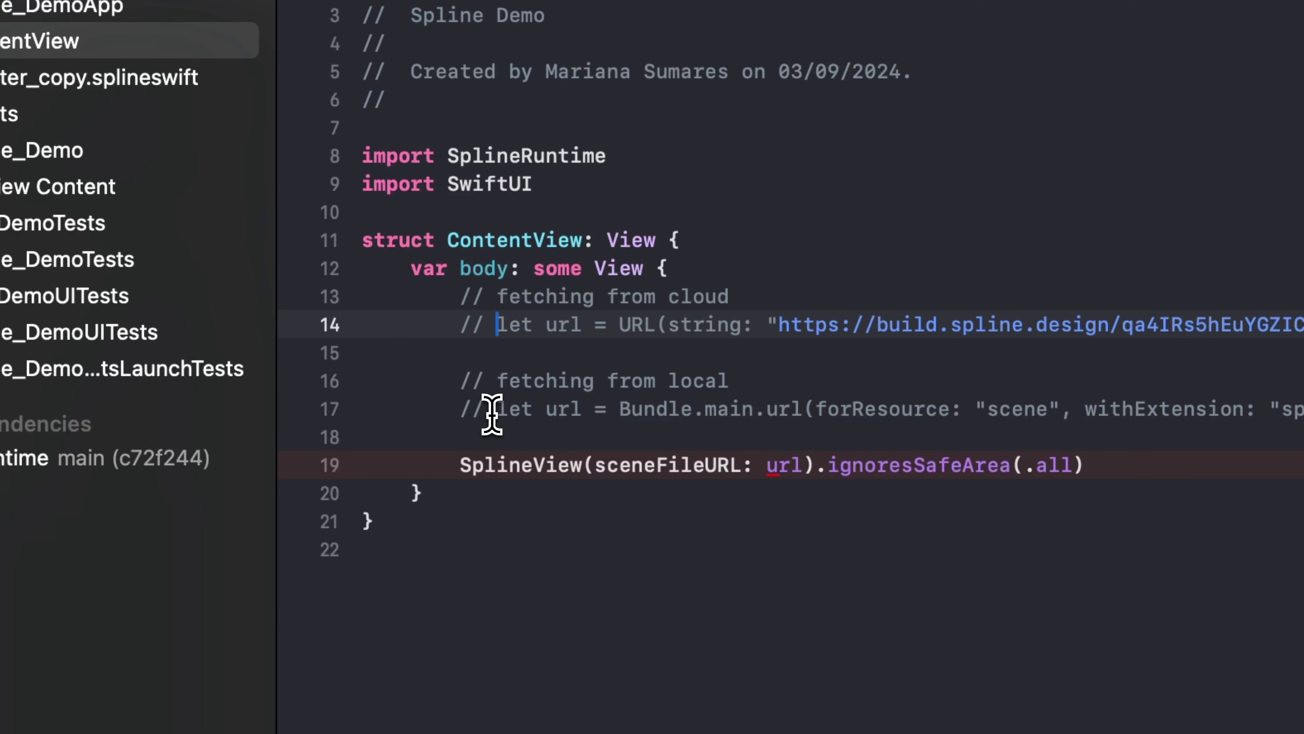
{"action": "left_click_drag", "start_coordinate": [494, 414], "coordinate": [485, 411]}
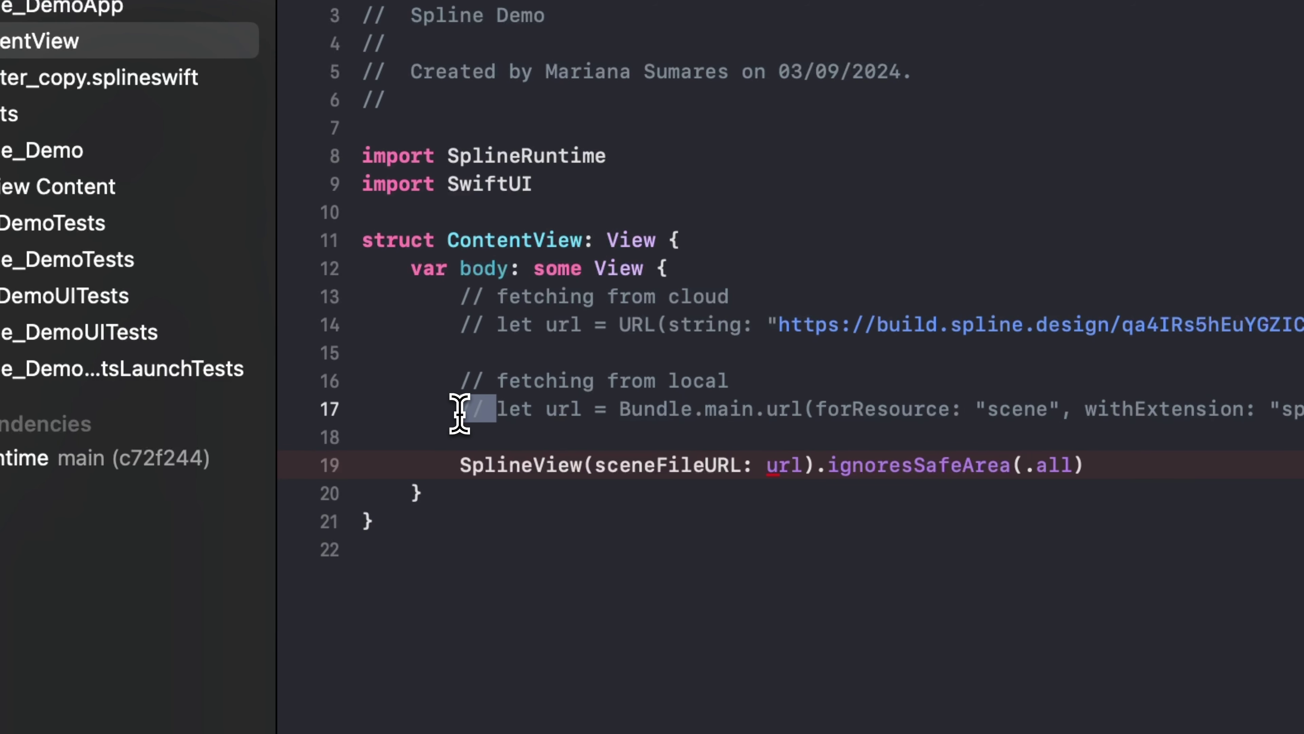
{"action": "key", "text": "BackSpace"}
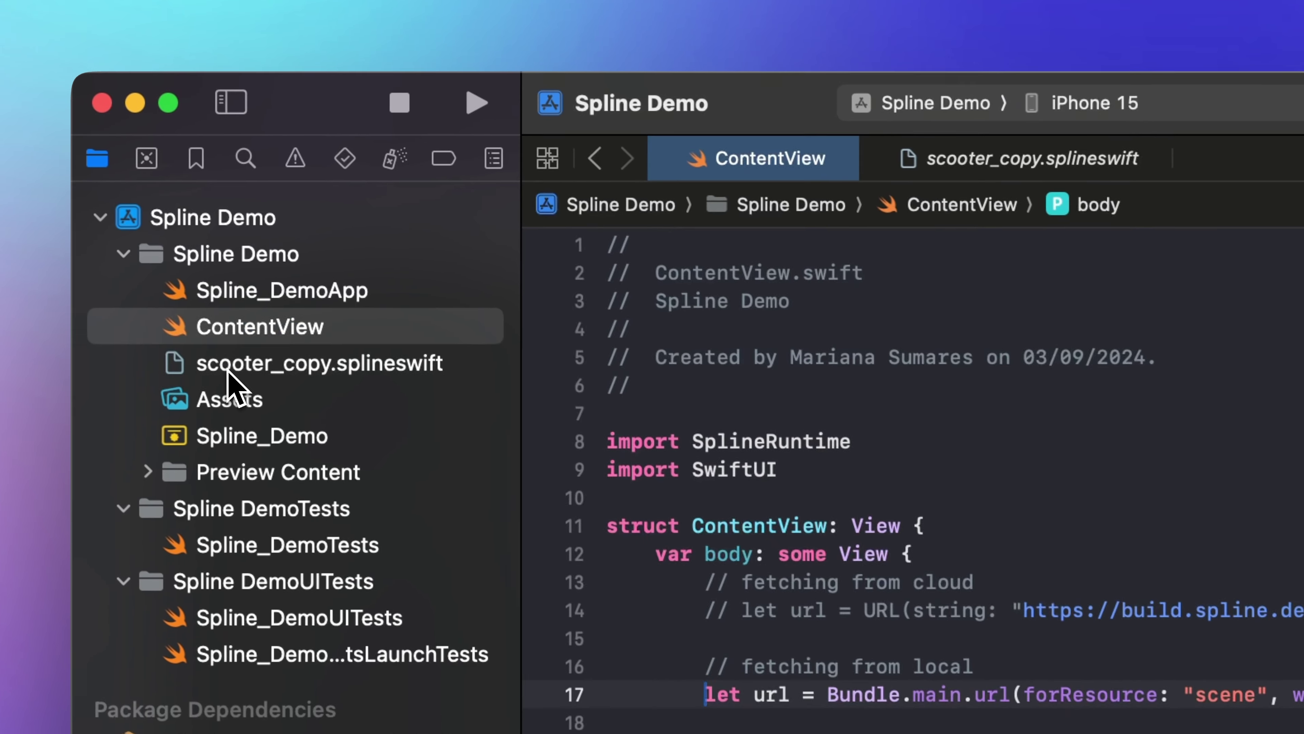
Change the forResource name from "scene" to "scooter_copy".
{"action": "left_click", "coordinate": [229, 369]}
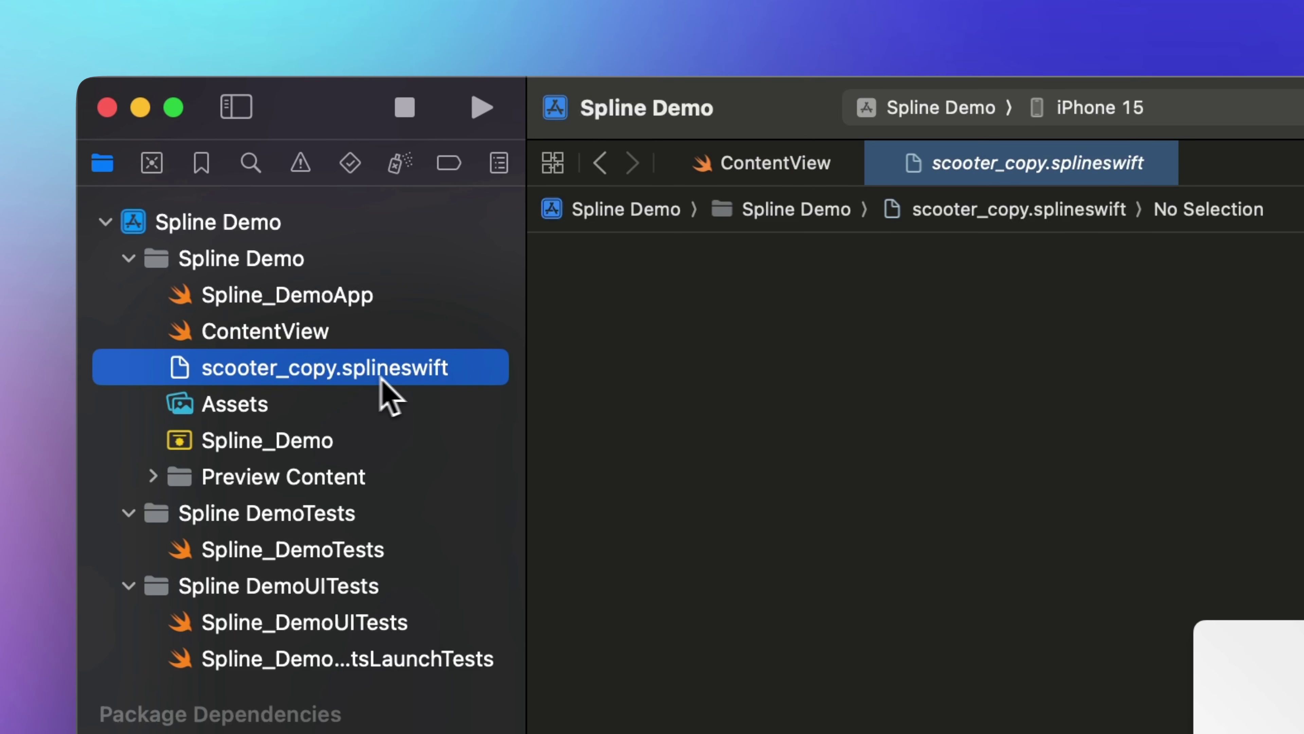
{"action": "left_click", "coordinate": [293, 334]}
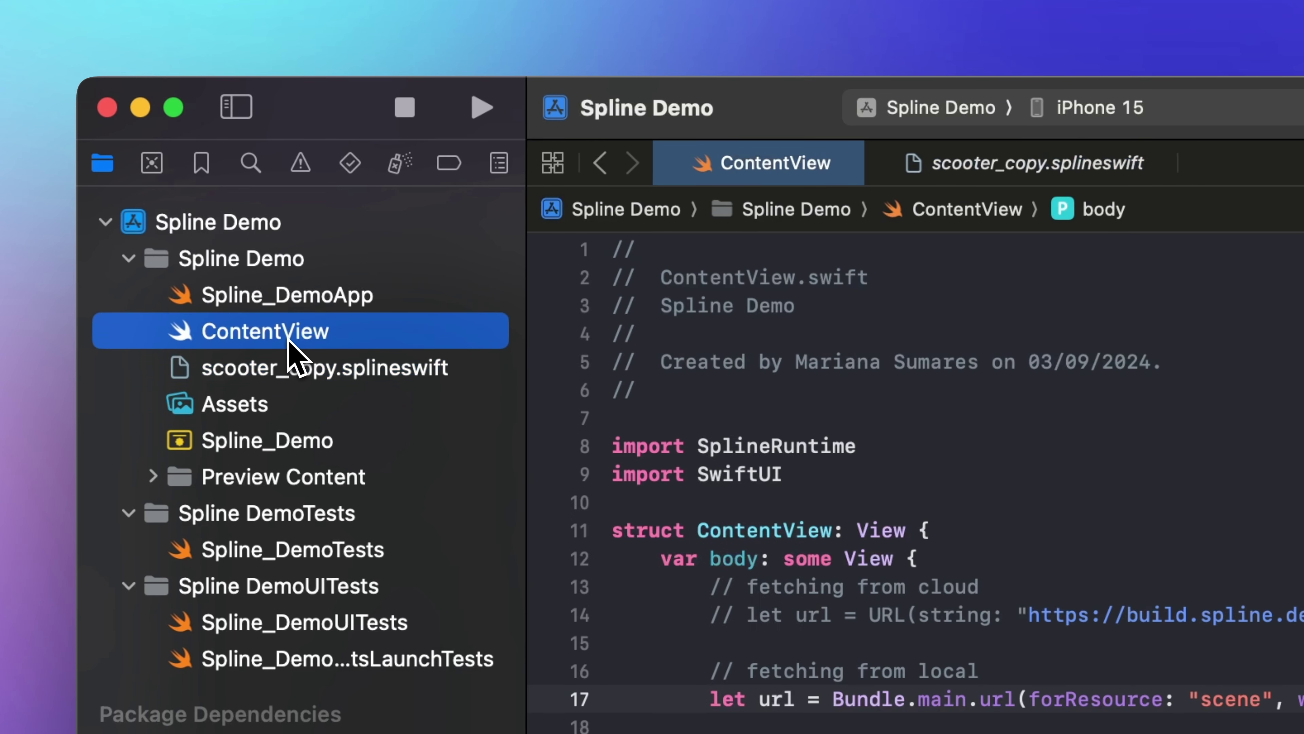
{"action": "key", "text": "BackSpace"}
{"action": "key", "text": "BackSpace"}
{"action": "key", "text": "BackSpace"}
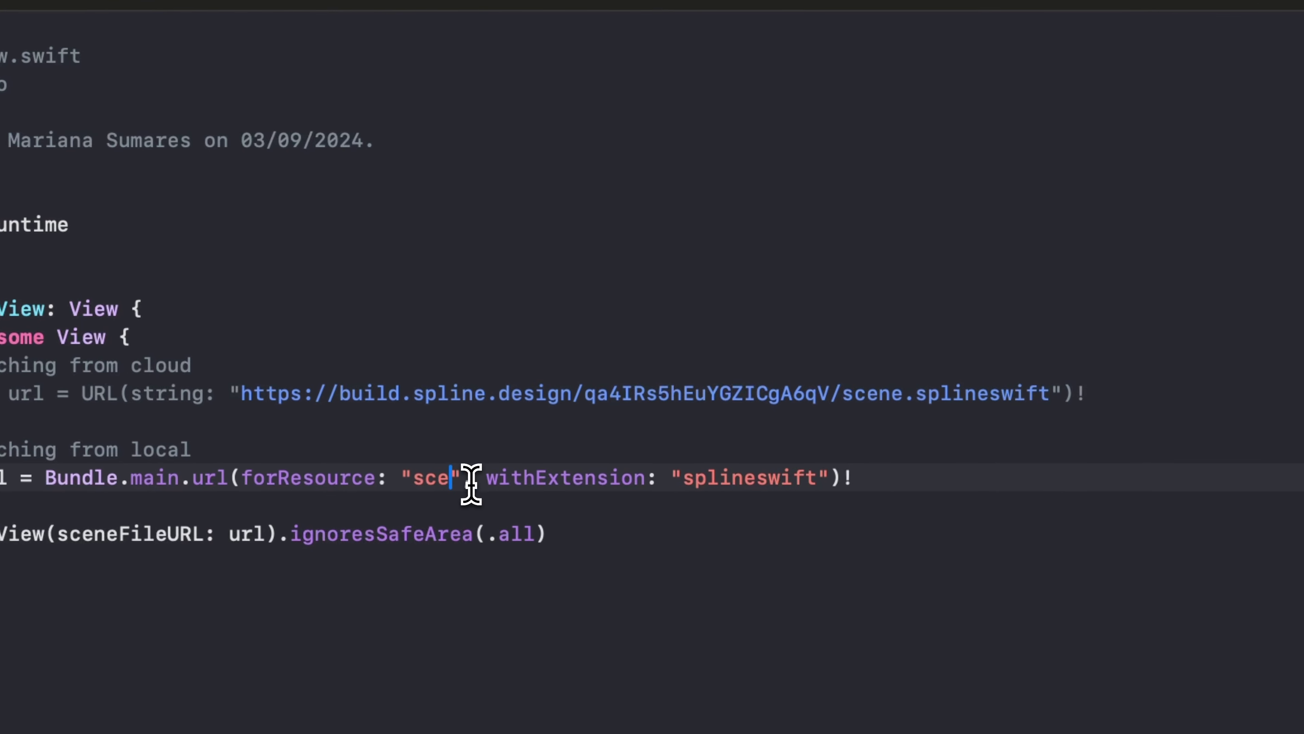
{"action": "type", "text": "ooter"}
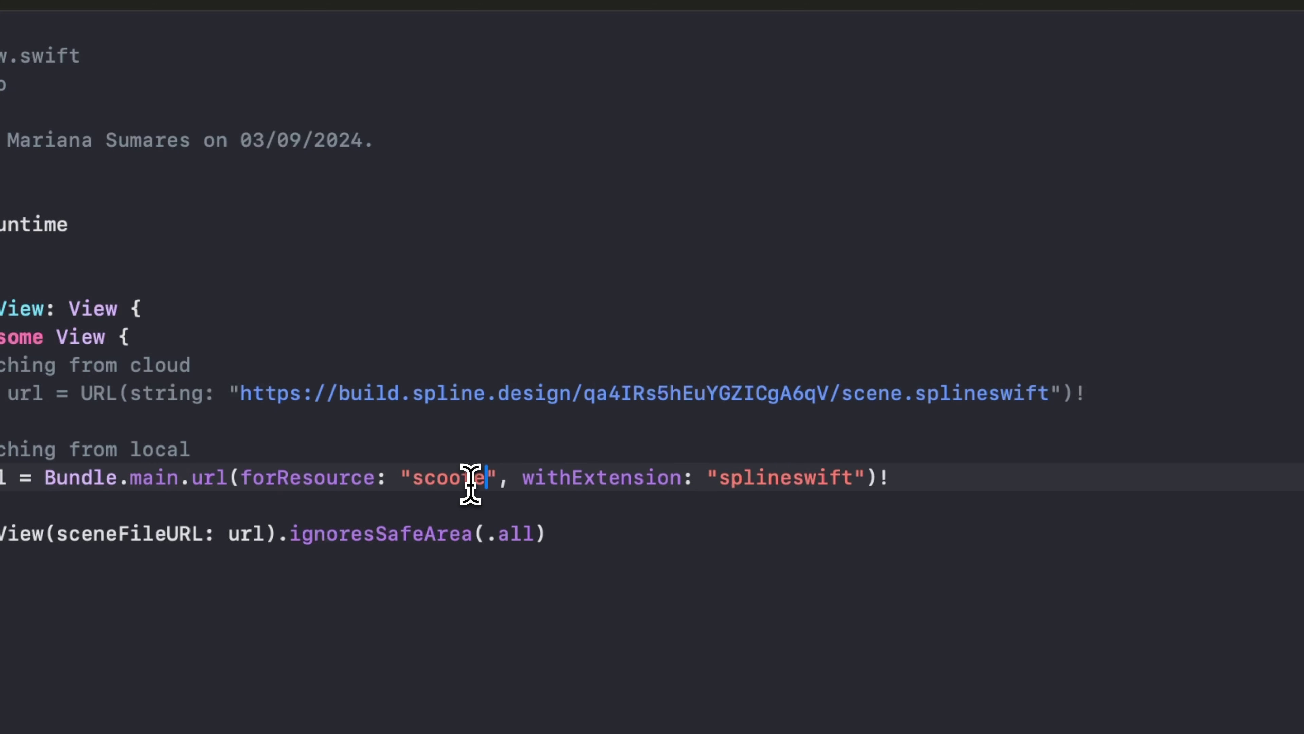
{"action": "type", "text": "_copy"}
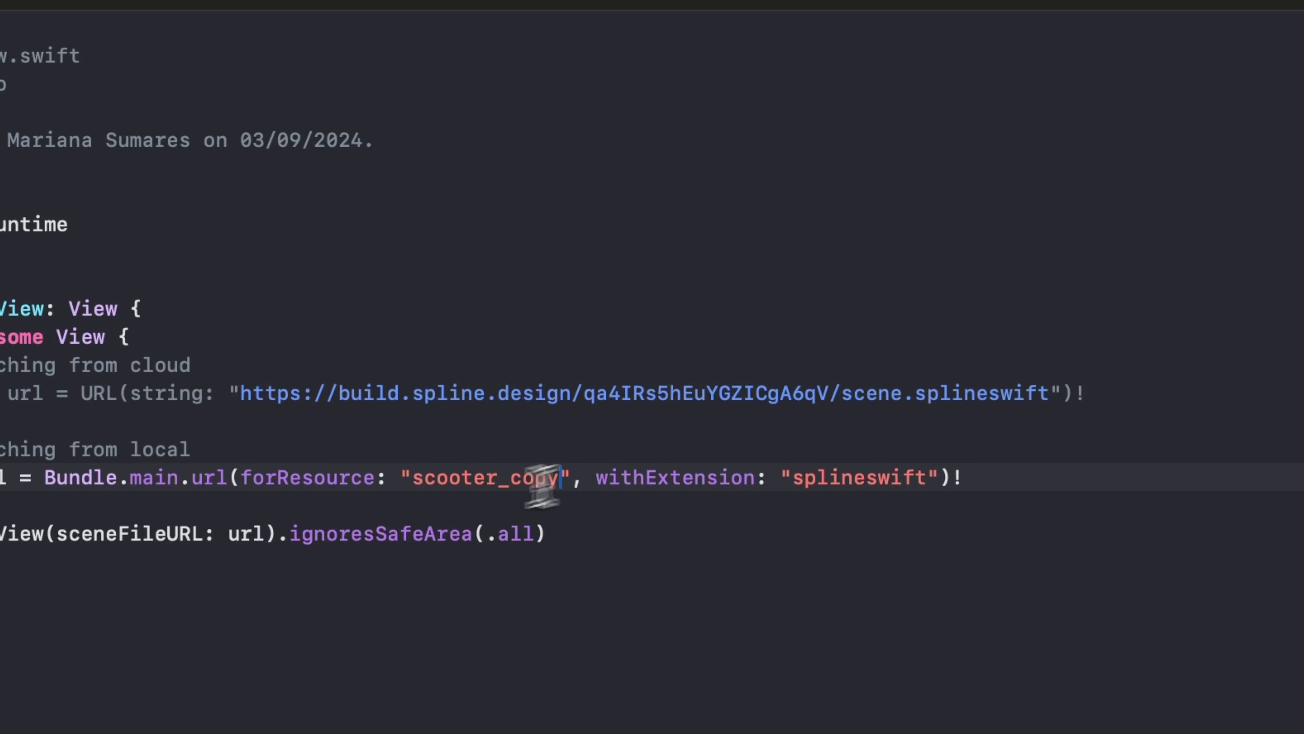
{"action": "left_click", "coordinate": [842, 566]}
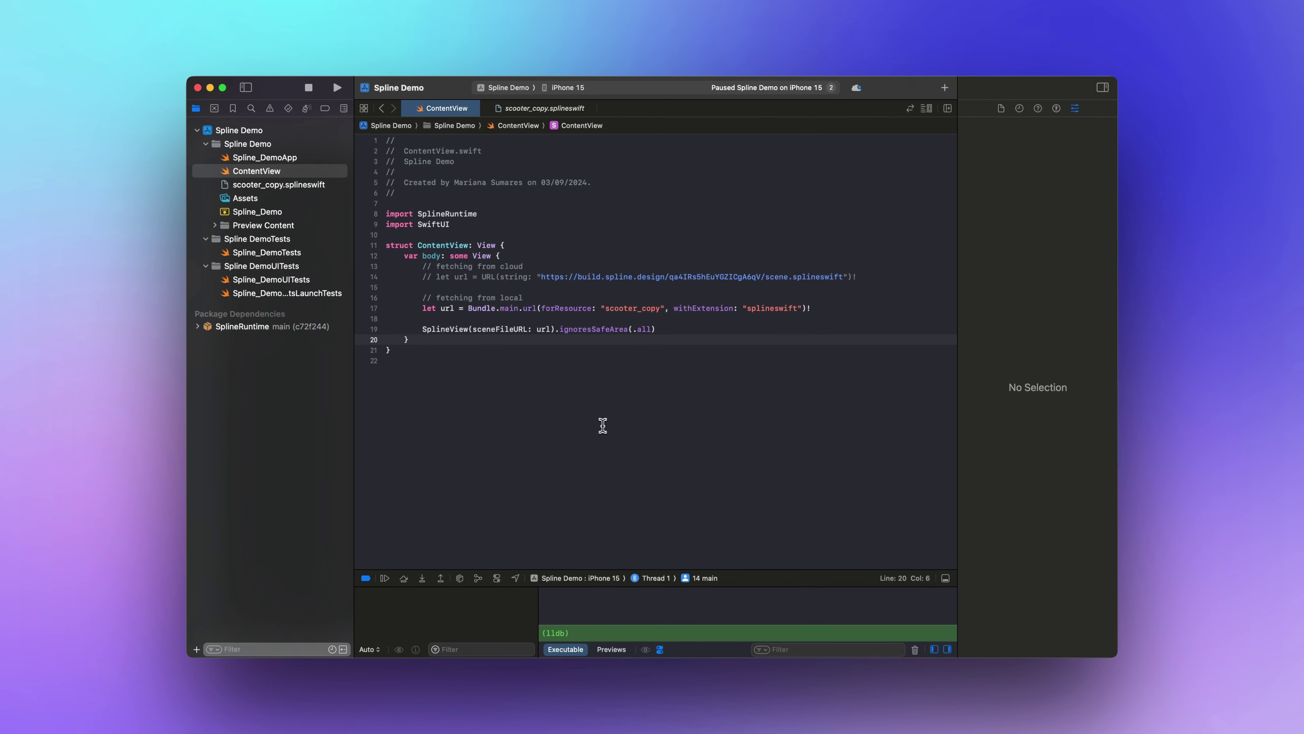
Rerun Spline Demo on the iPhone 15 simulator, replacing the old build, and zoom/rotate the scooter to a front view.
{"action": "left_click", "coordinate": [338, 91]}
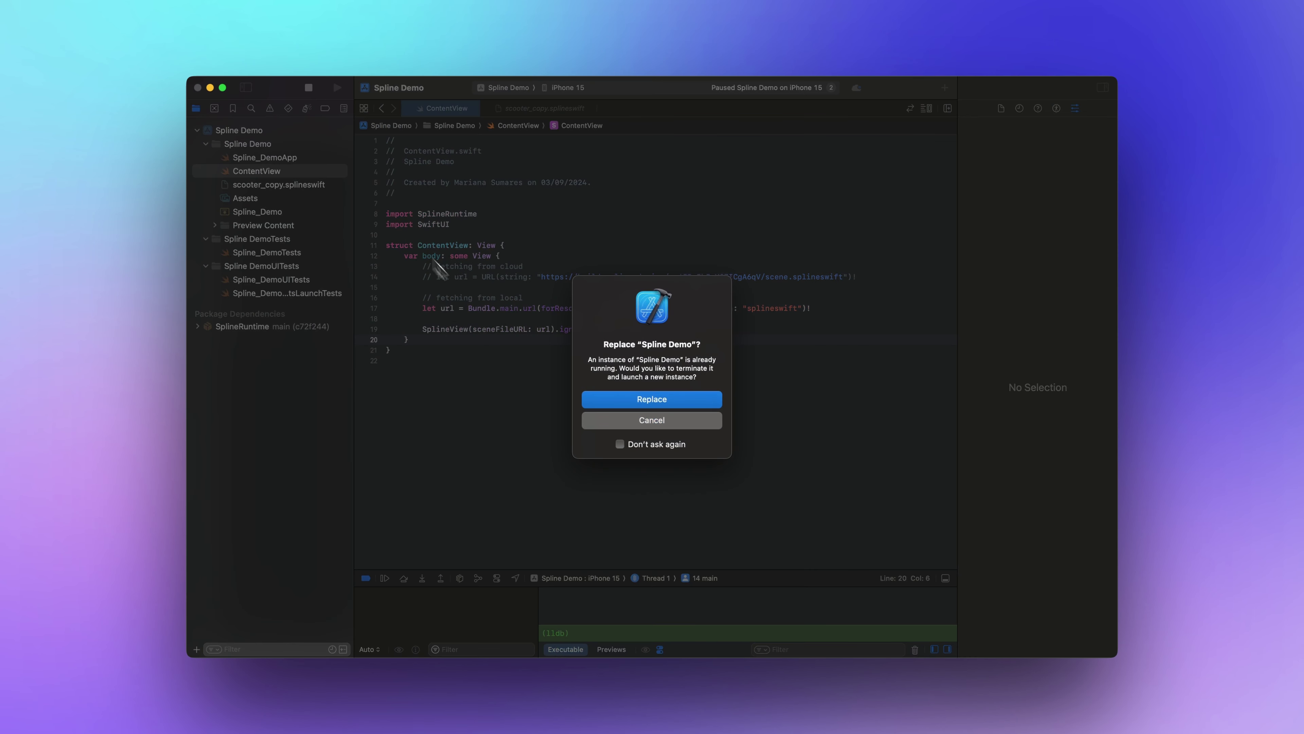
{"action": "left_click", "coordinate": [643, 400]}
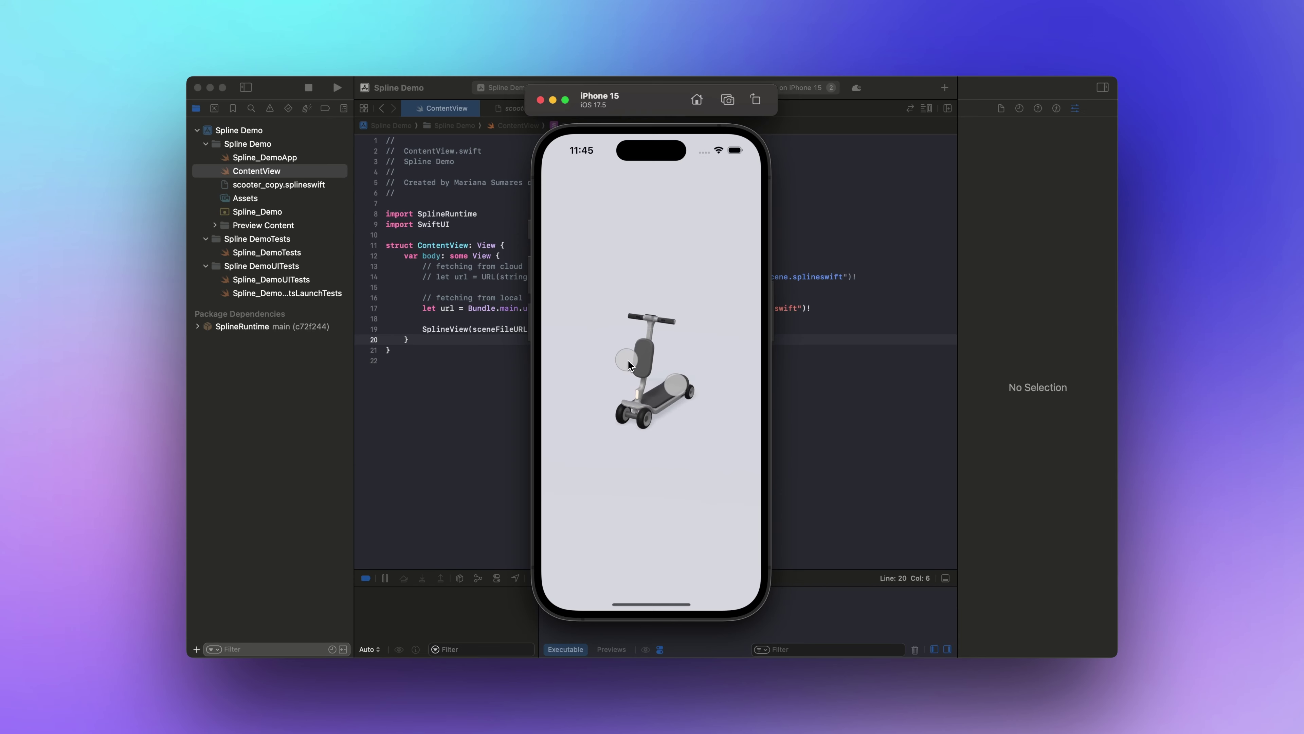
{"action": "left_click_drag", "start_coordinate": [627, 360], "coordinate": [617, 358], "text": "alt"}
{"action": "left_click_drag", "start_coordinate": [668, 422], "coordinate": [632, 435], "text": "alt"}
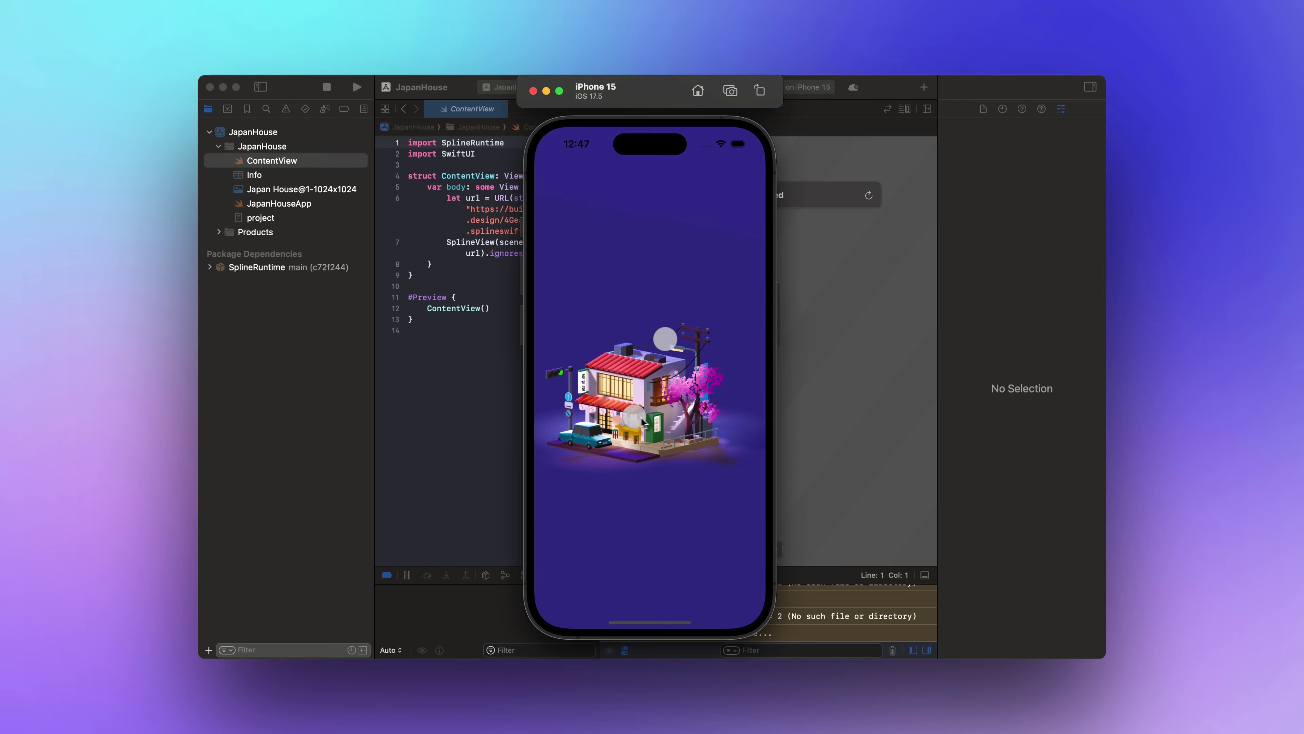
Choose Export > App (Xcode Project) under Apple Platform for the Japan House scene.
{"action": "left_click_drag", "start_coordinate": [642, 422], "coordinate": [606, 425], "text": "alt"}
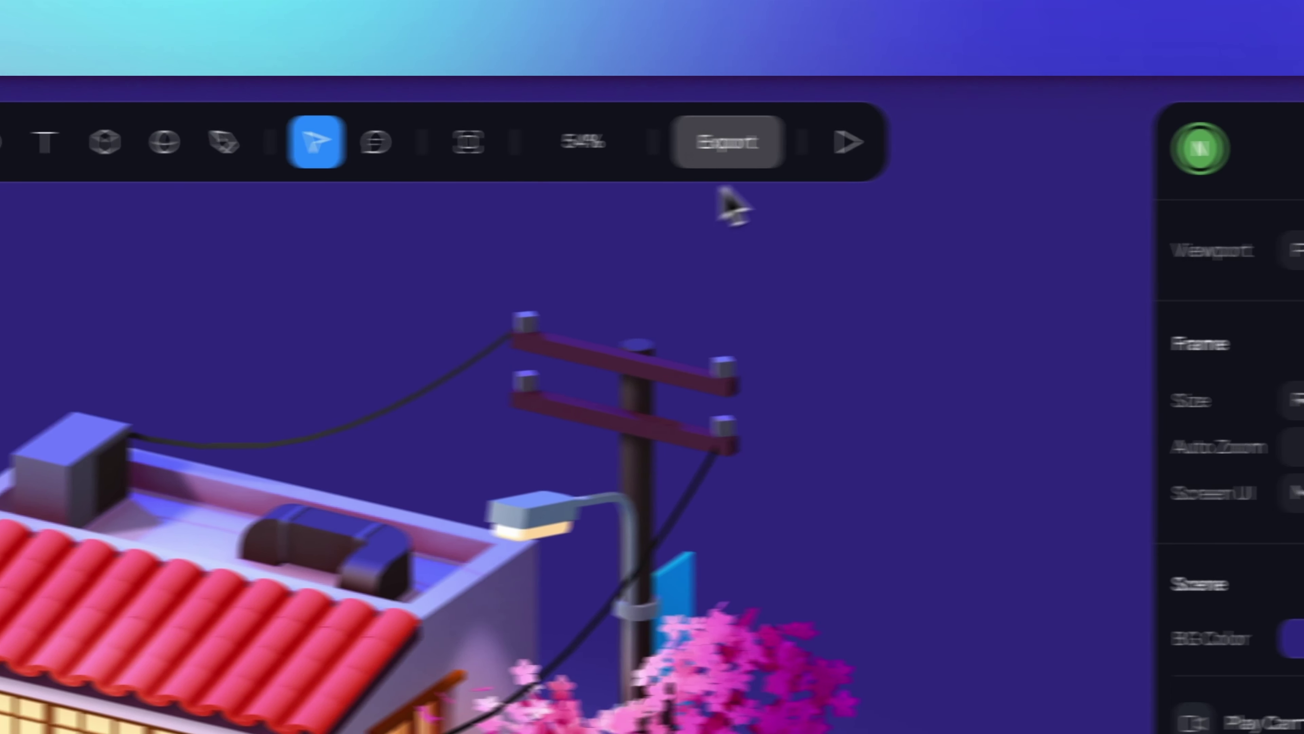
{"action": "left_click", "coordinate": [807, 100]}
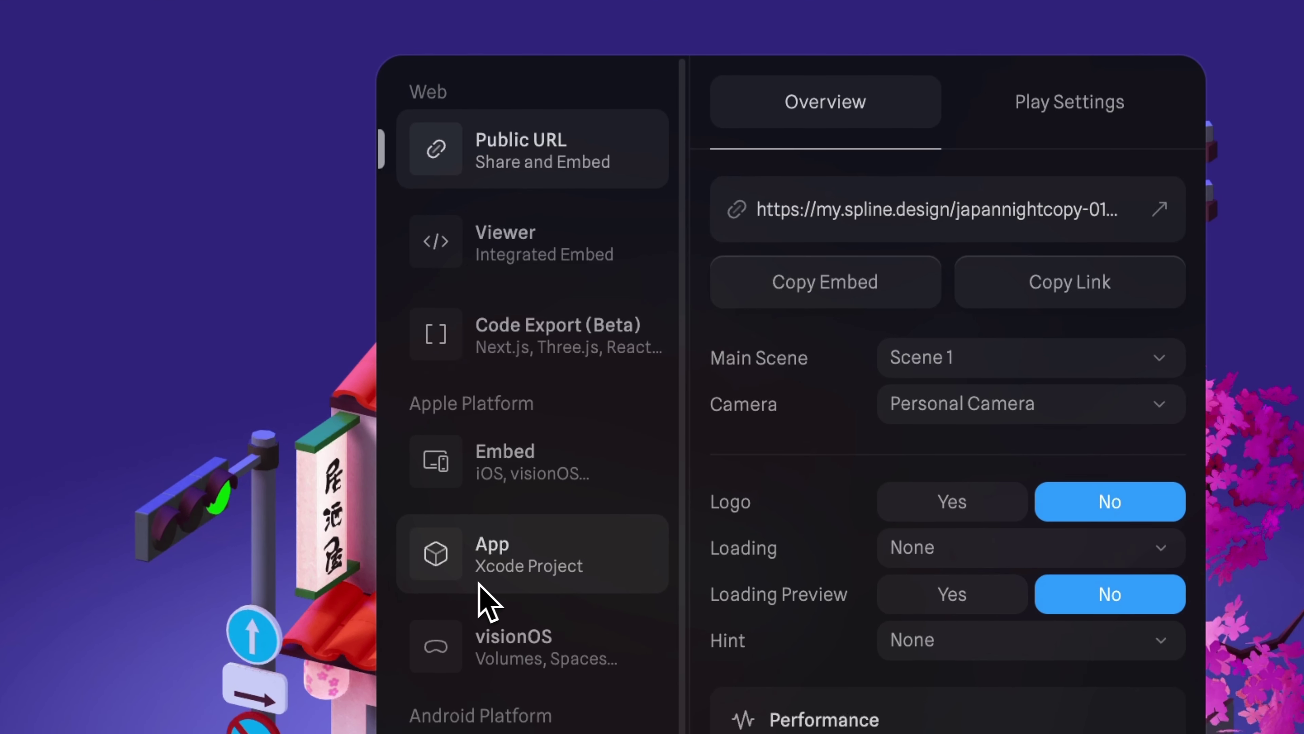
{"action": "left_click", "coordinate": [639, 601]}
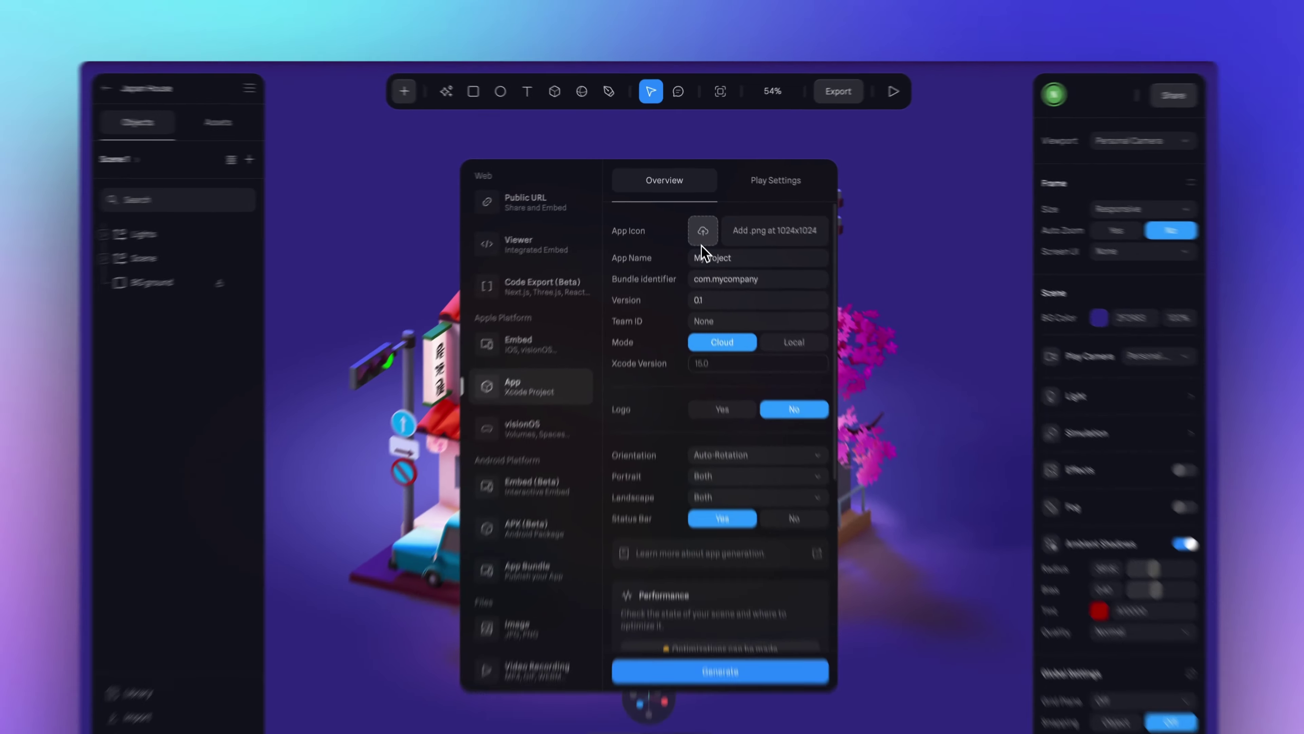
Use the Japan House image as the app icon and name the app Japan House.
{"action": "left_click", "coordinate": [742, 360]}
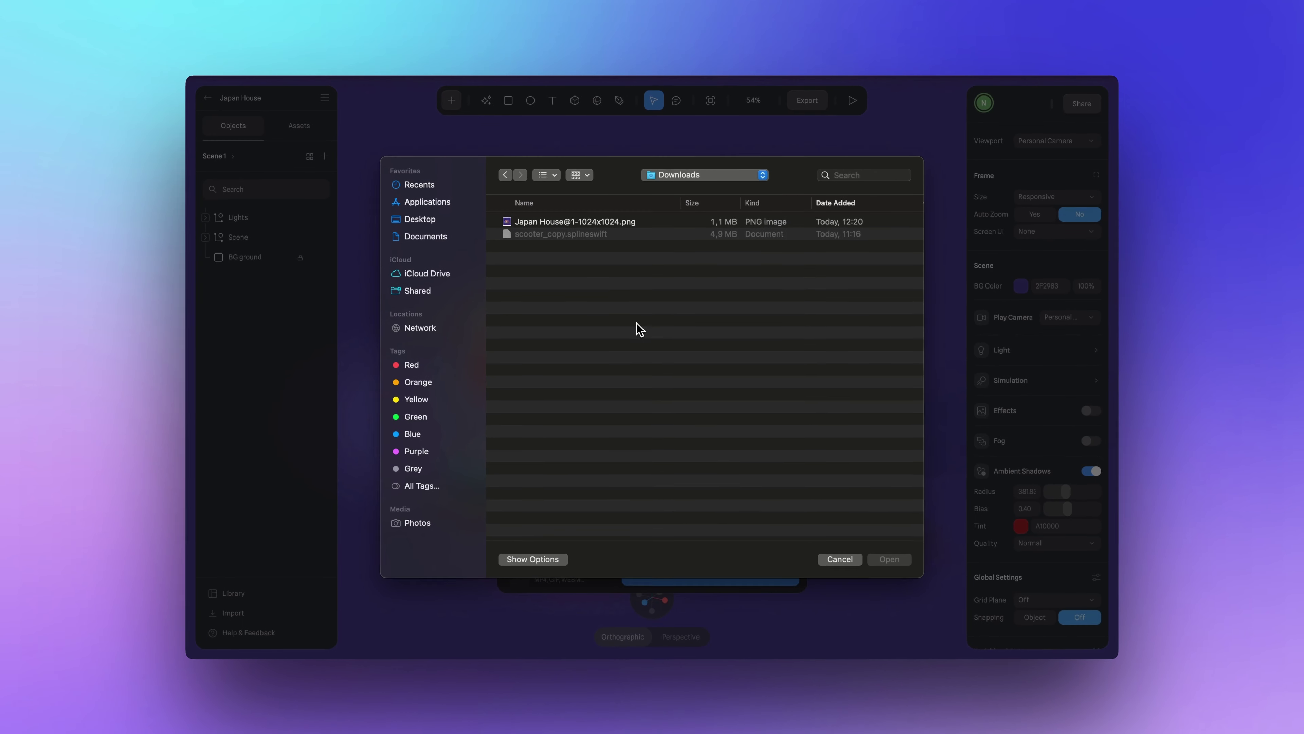
{"action": "left_click", "coordinate": [533, 227]}
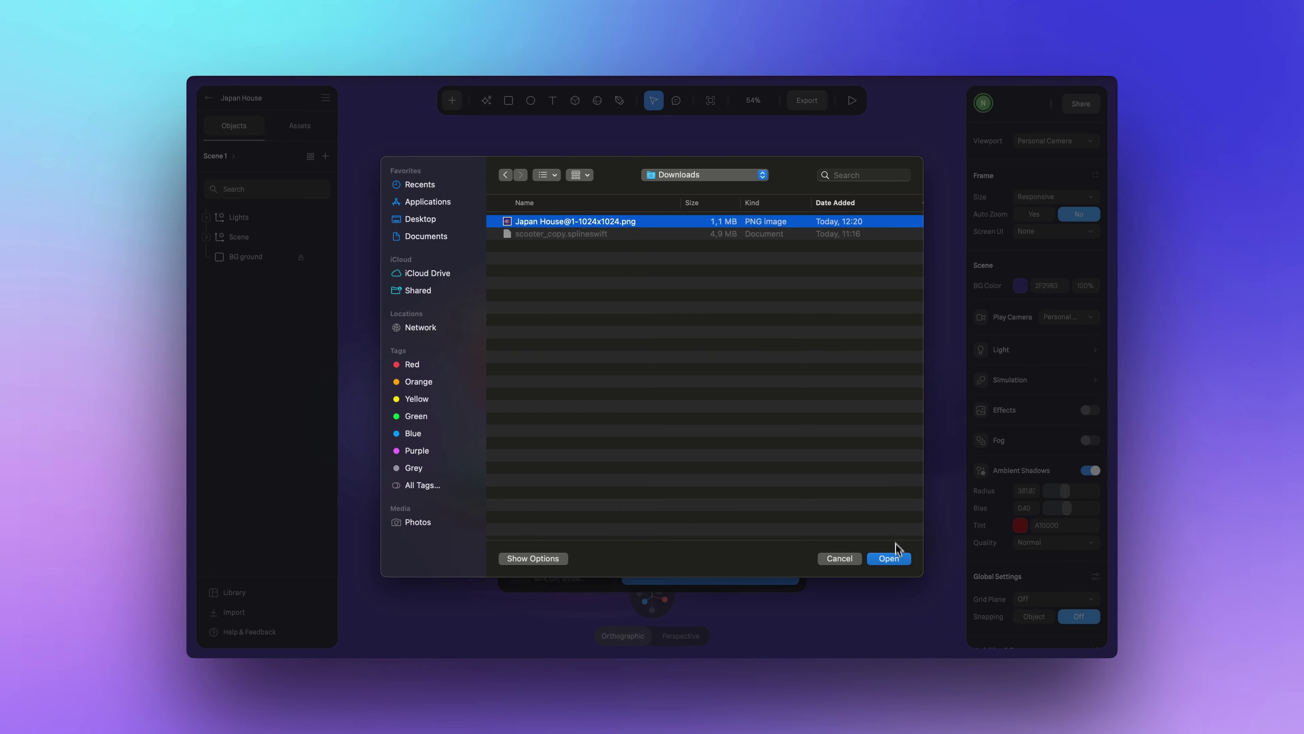
{"action": "left_click", "coordinate": [896, 558]}
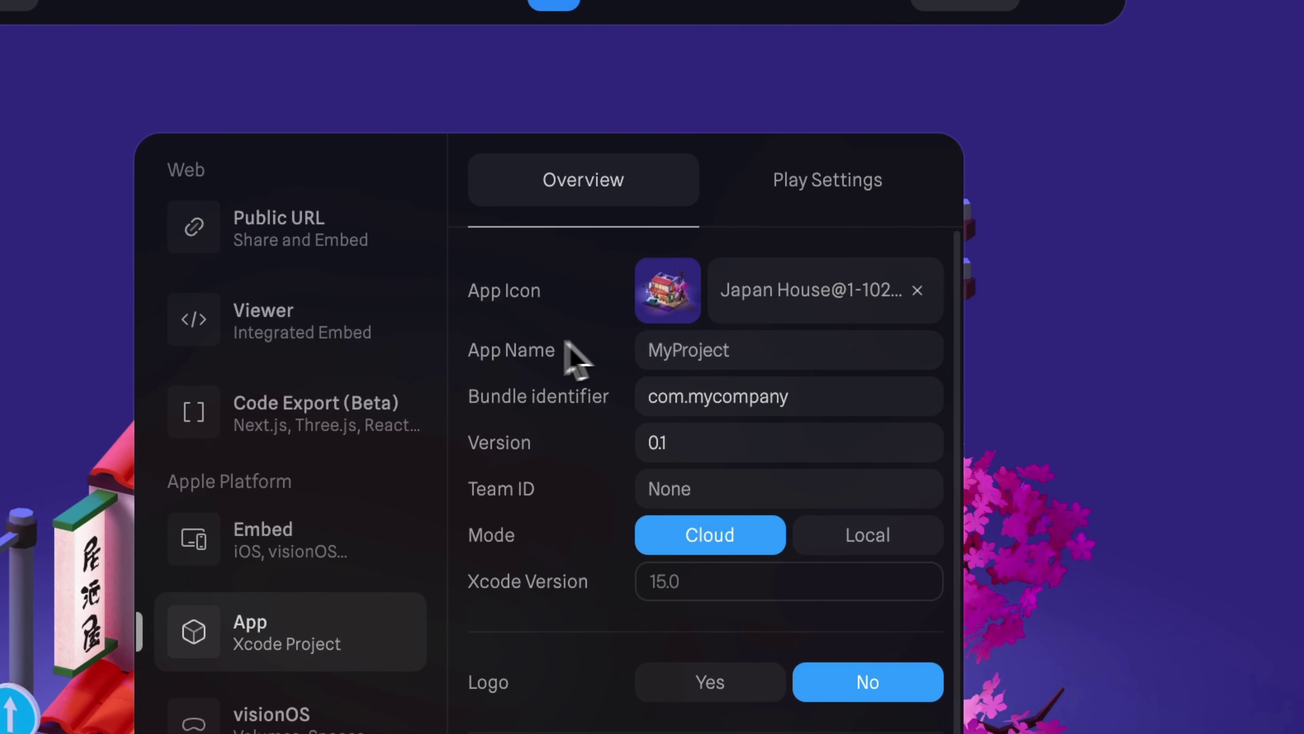
{"action": "left_click", "coordinate": [678, 355]}
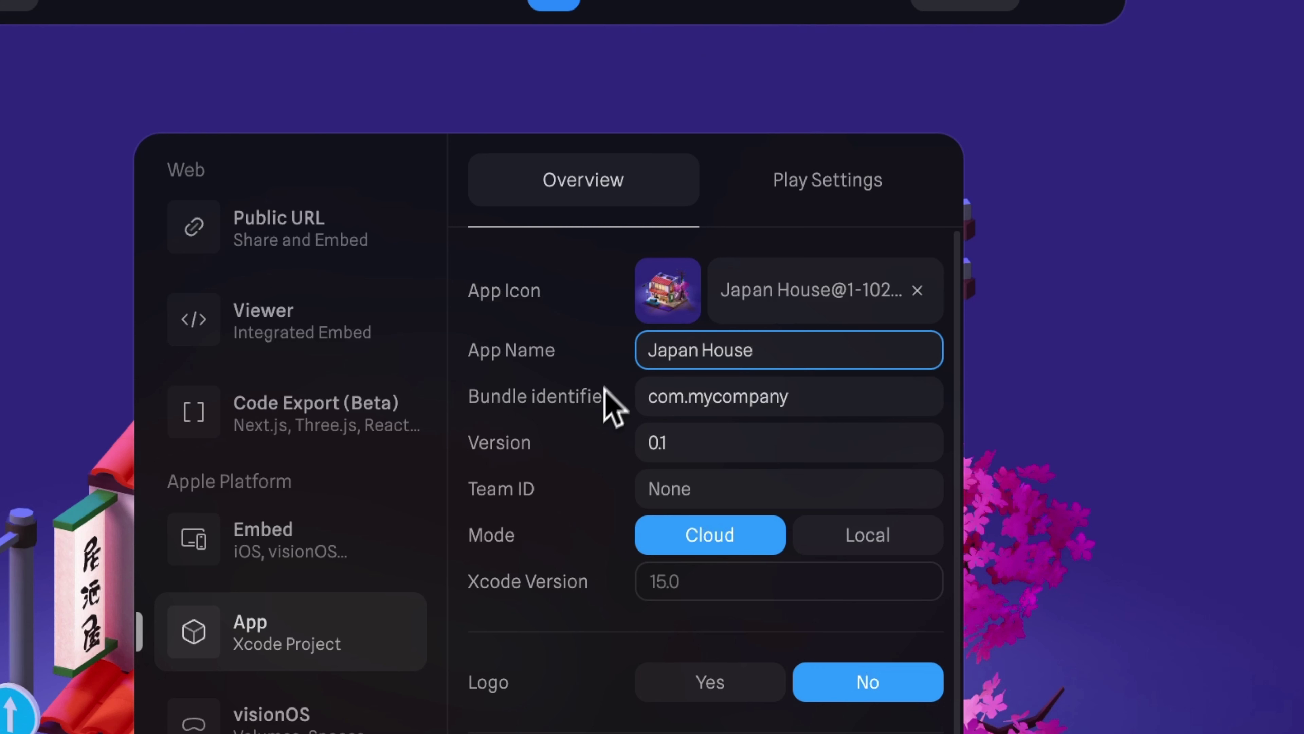
{"action": "left_click", "coordinate": [594, 433]}
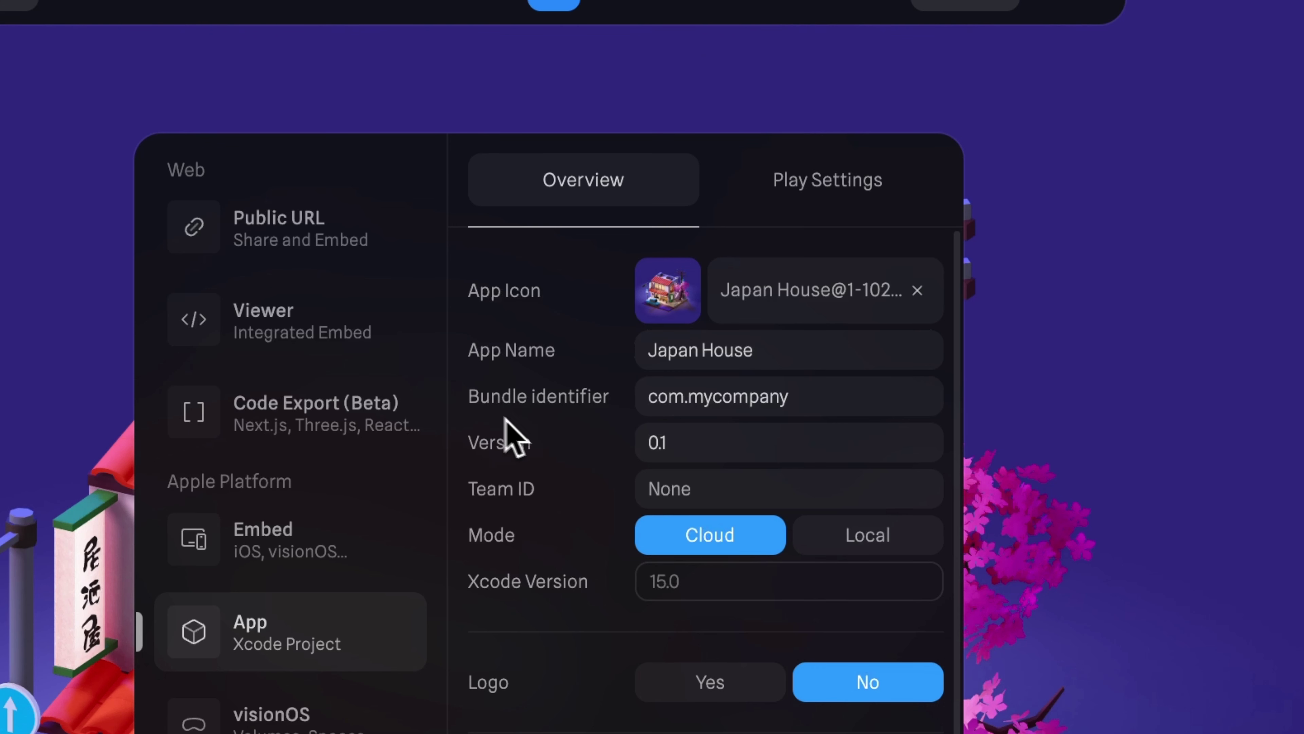
Paste the developer team ID and set the export mode to Local.
{"action": "left_click", "coordinate": [497, 478]}
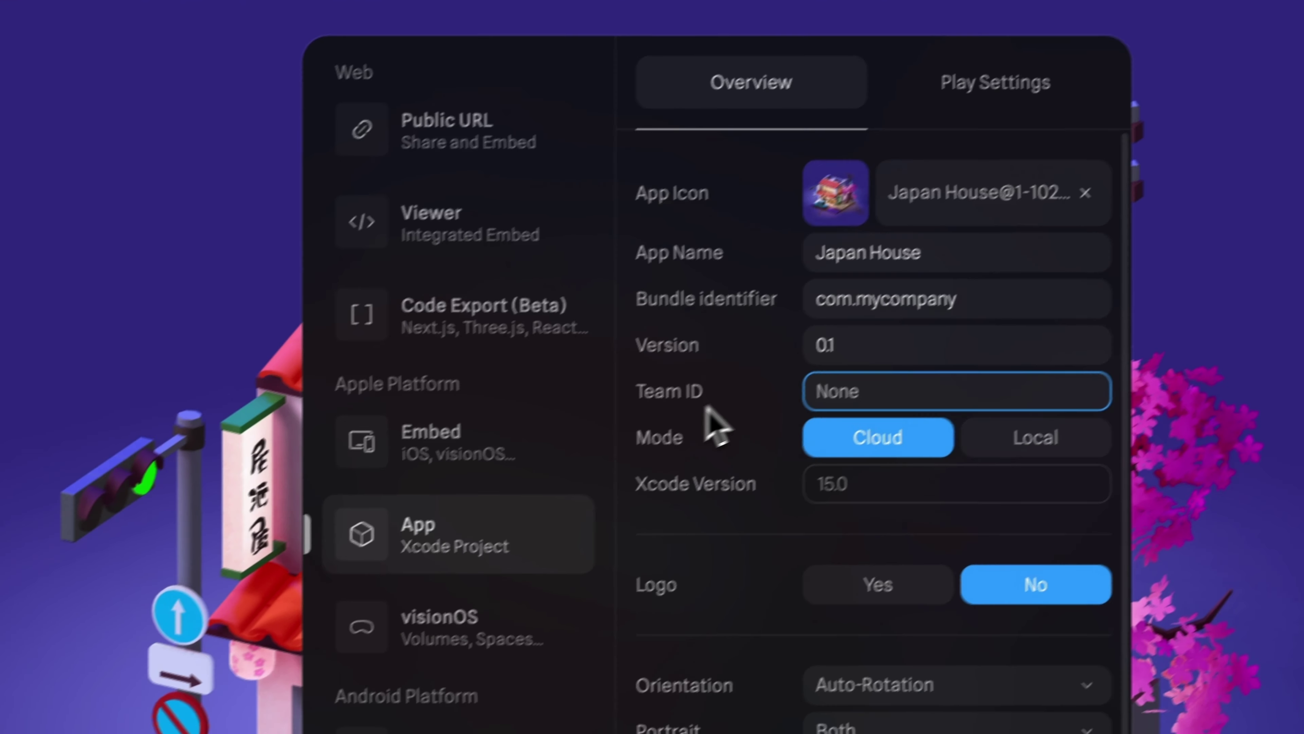
{"action": "type", "text": "8XCUU22SN2"}
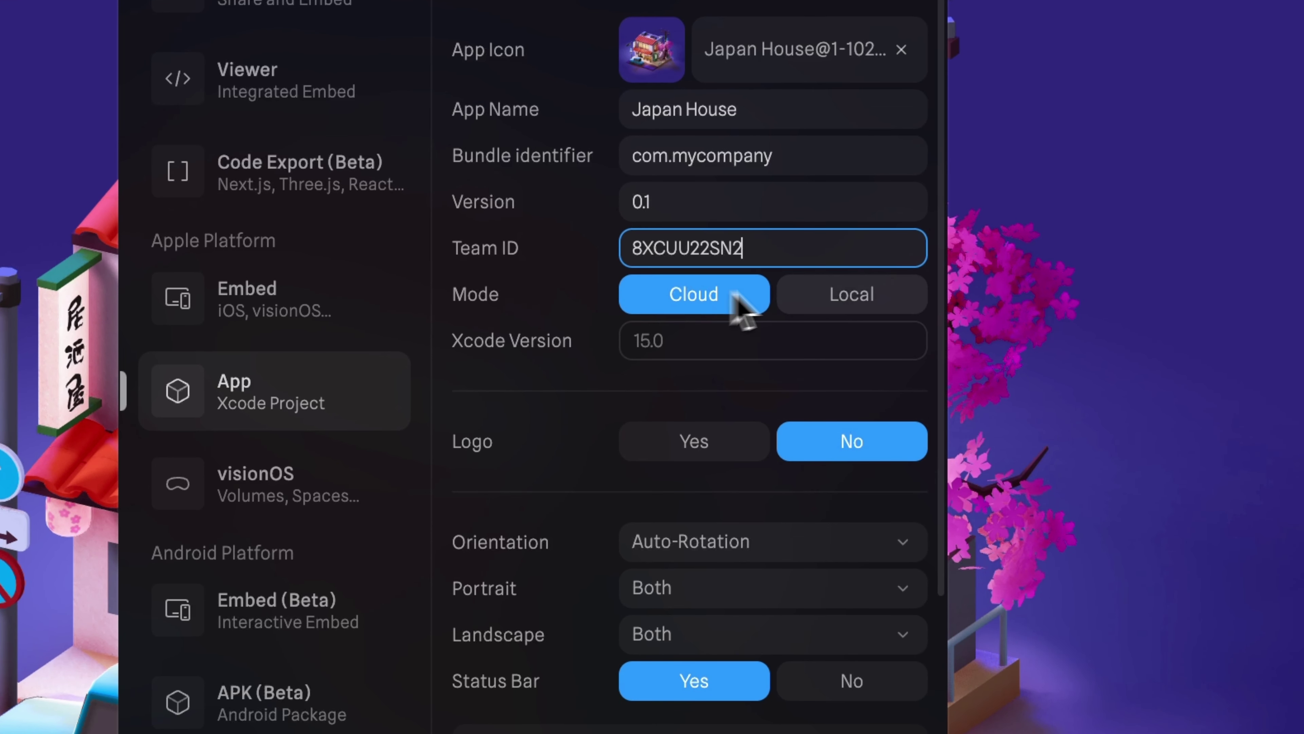
{"action": "left_click", "coordinate": [856, 308]}
{"action": "left_click", "coordinate": [713, 302]}
{"action": "left_click", "coordinate": [833, 304]}
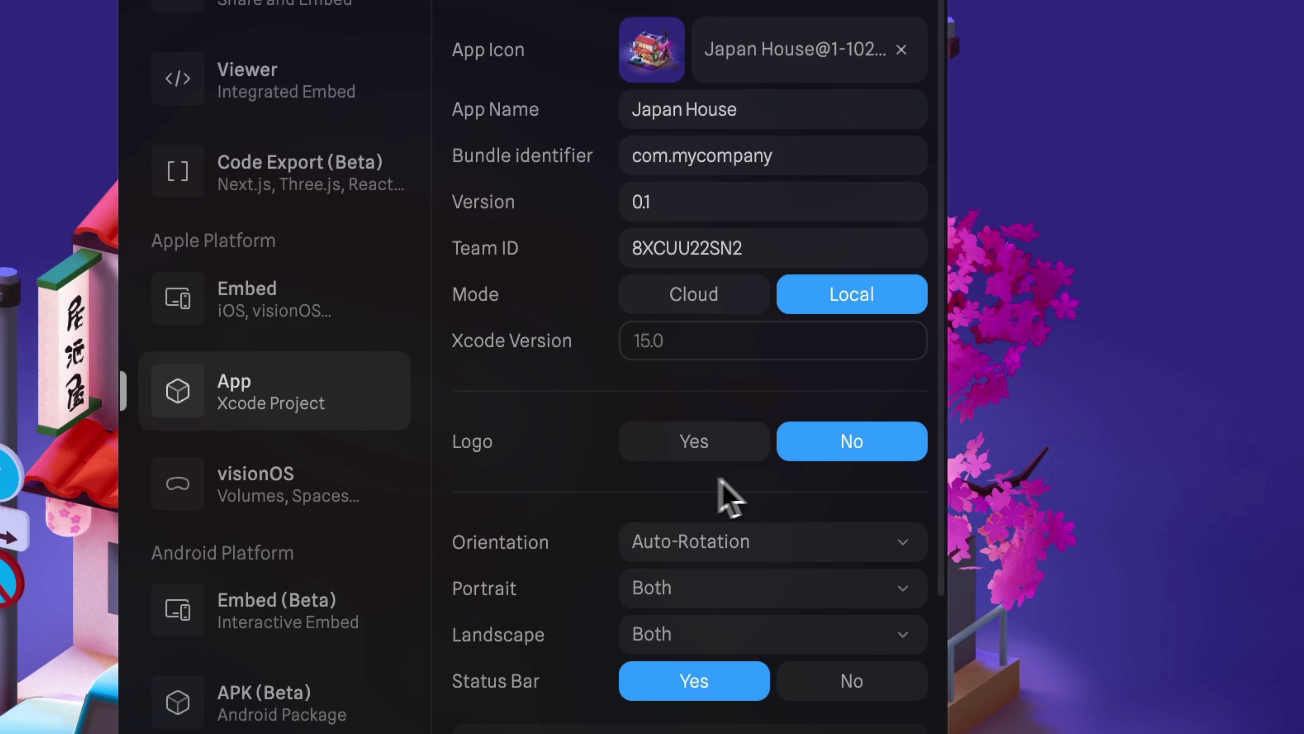
Keep the logo hidden and the orientation set to Auto-Rotation.
{"action": "left_click", "coordinate": [707, 456]}
{"action": "left_click", "coordinate": [855, 456]}
{"action": "scroll", "coordinate": [585, 521], "scroll_direction": "down", "scroll_amount": 3}
{"action": "left_click", "coordinate": [746, 388]}
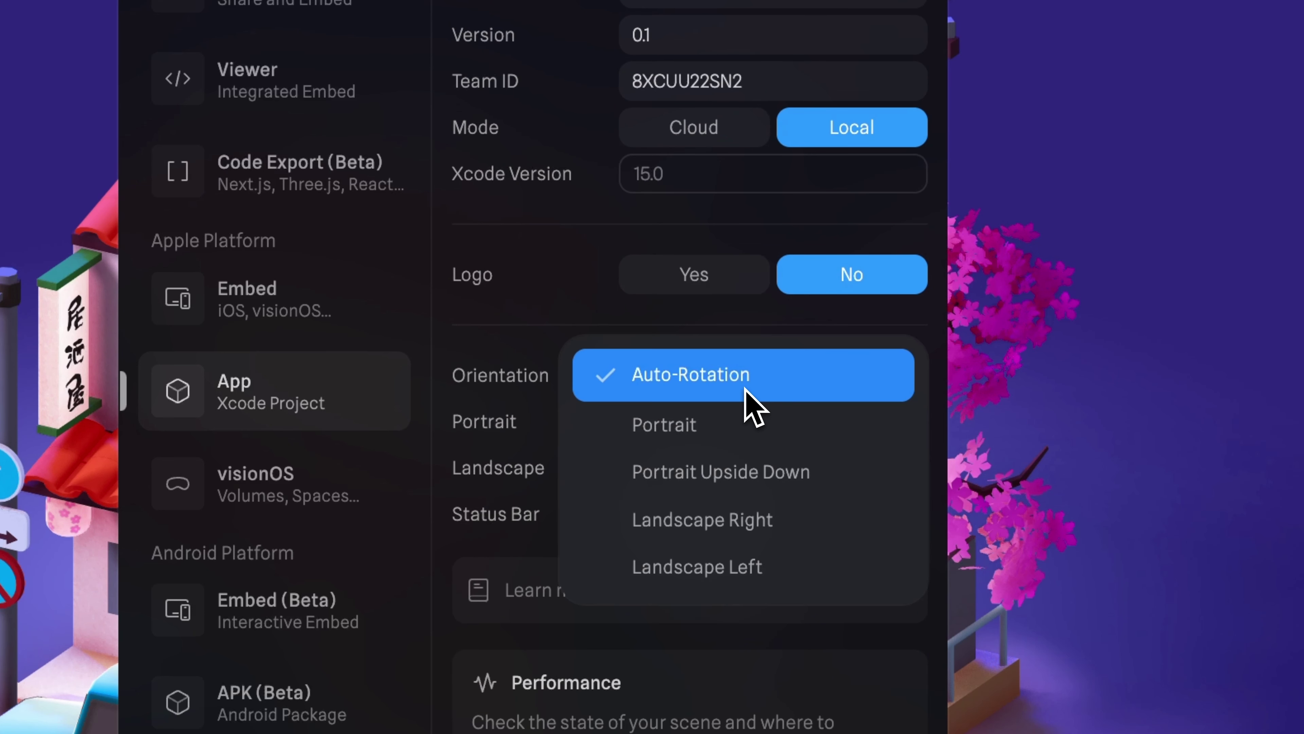
{"action": "left_click", "coordinate": [760, 377]}
{"action": "scroll", "coordinate": [456, 298], "scroll_direction": "down", "scroll_amount": 1}
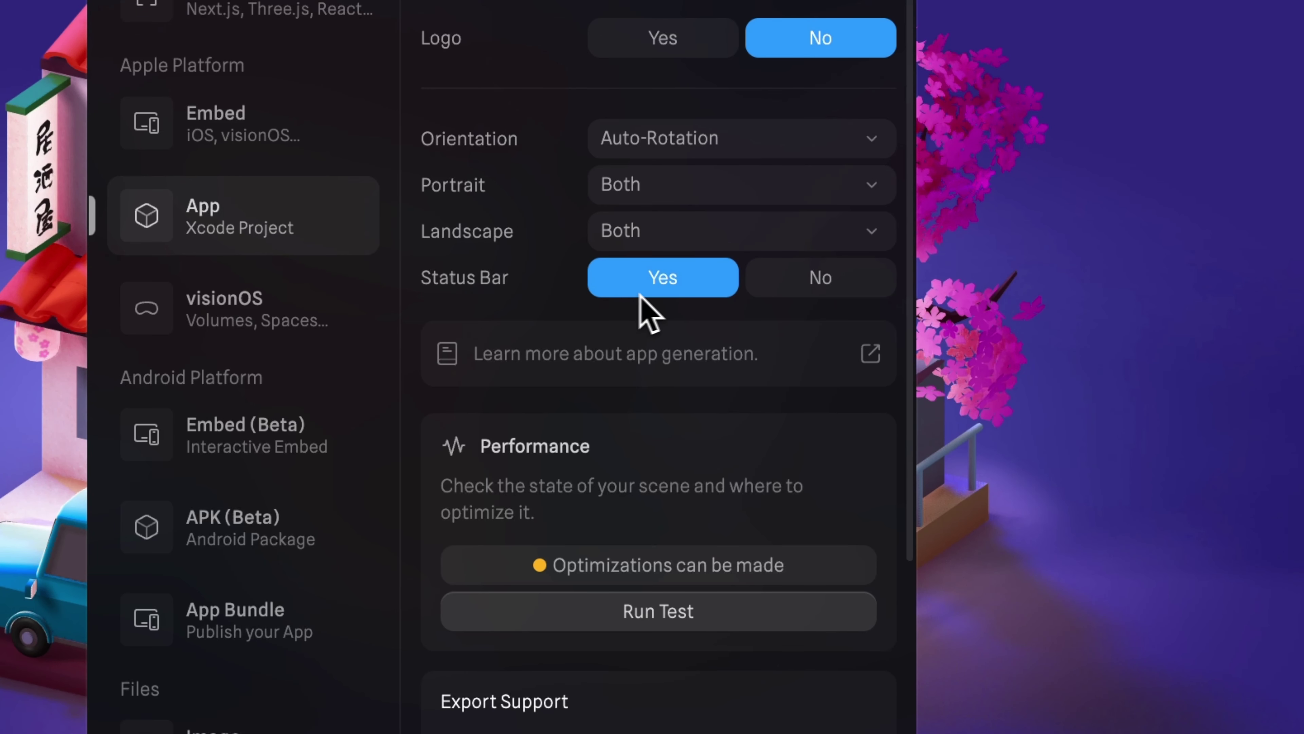
Set Status Bar to No and generate the 1.1 MB JapanHouse project ZIP.
{"action": "left_click", "coordinate": [859, 288]}
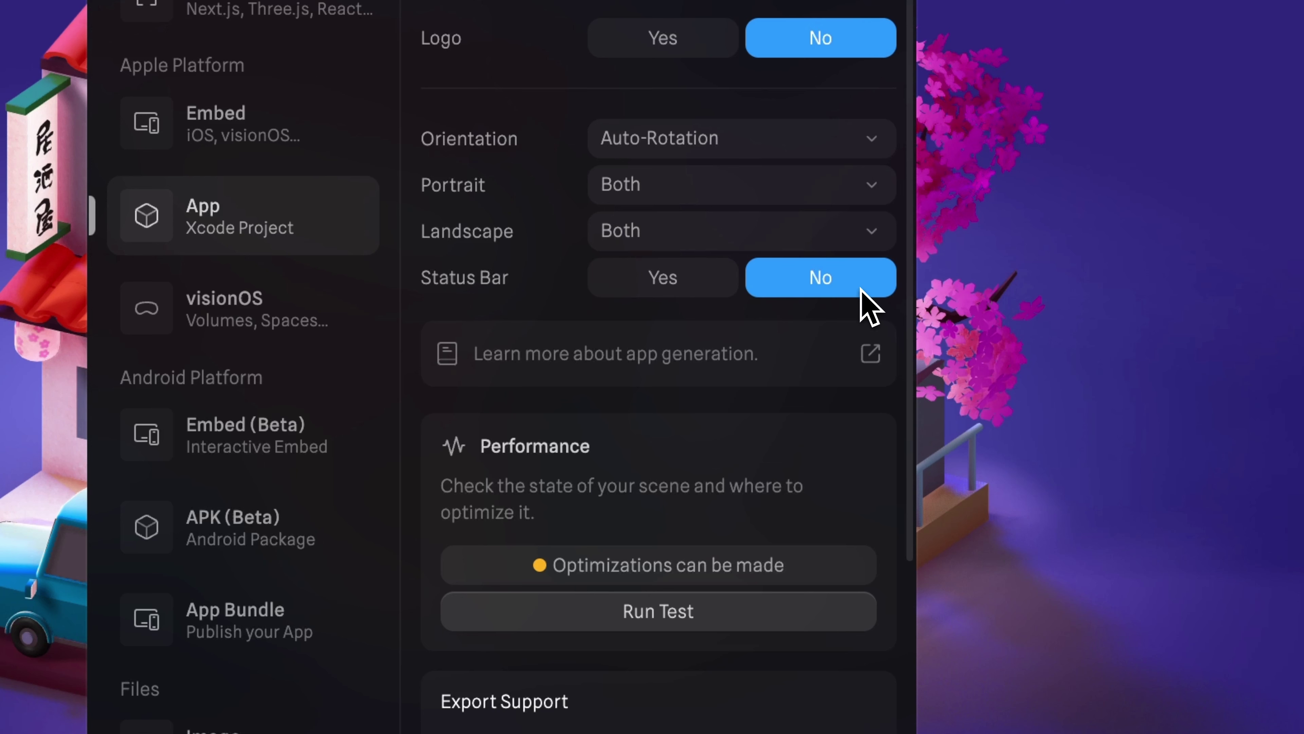
{"action": "left_click", "coordinate": [685, 290]}
{"action": "left_click", "coordinate": [825, 293]}
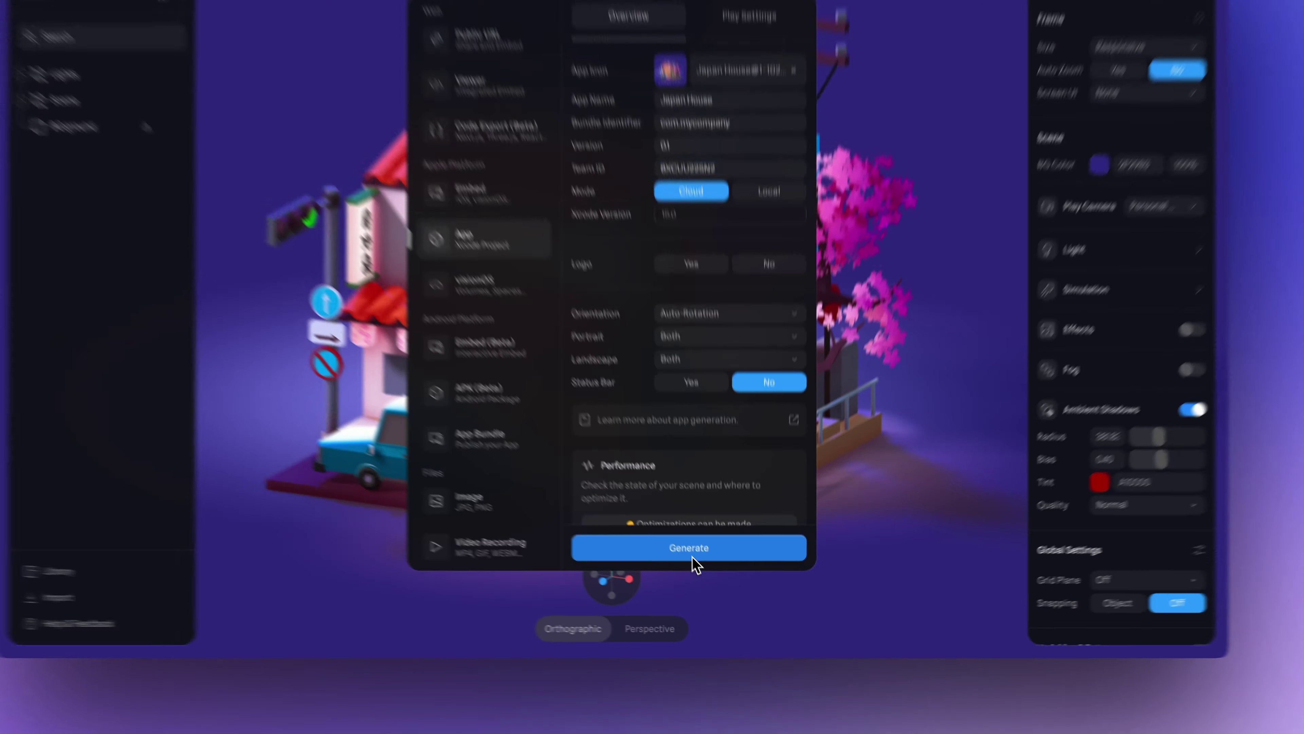
{"action": "left_click", "coordinate": [610, 453]}
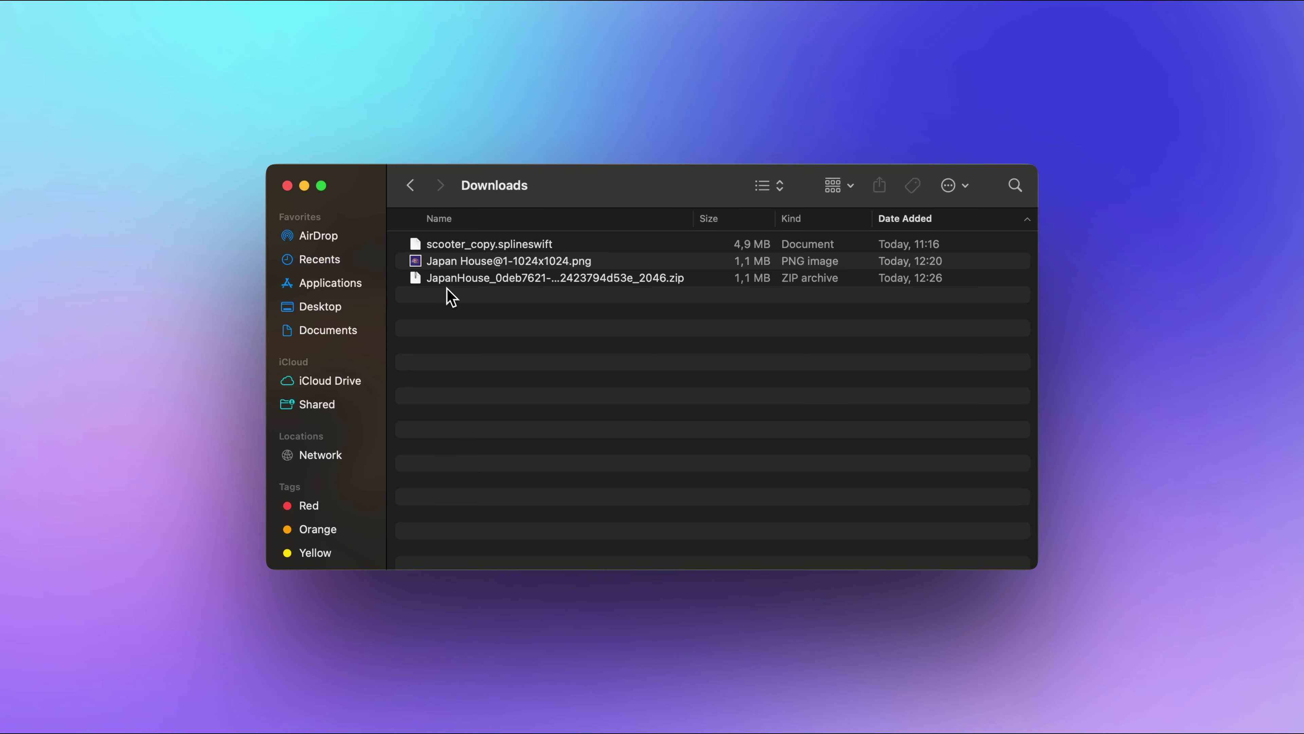
{"action": "left_click", "coordinate": [442, 284]}
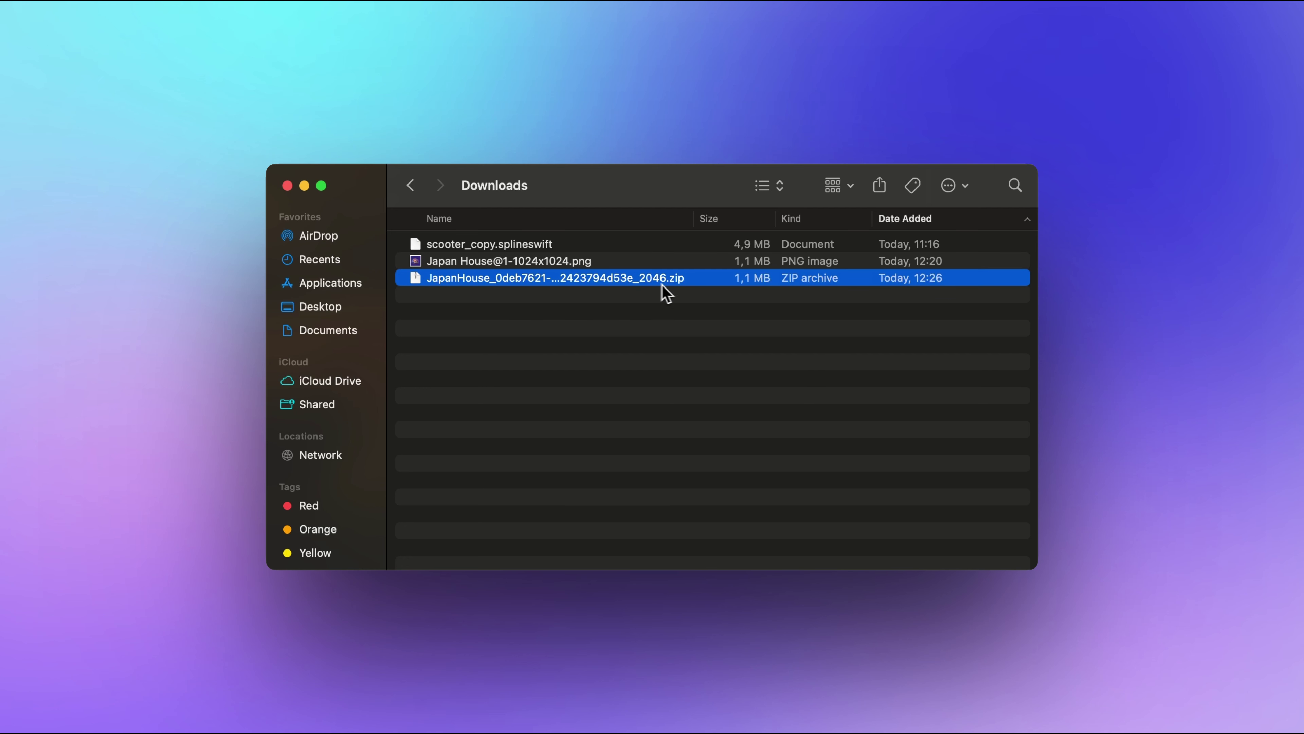
Unzip the JapanHouse ZIP archive in Downloads into a project folder.
{"action": "double_click", "coordinate": [673, 284]}
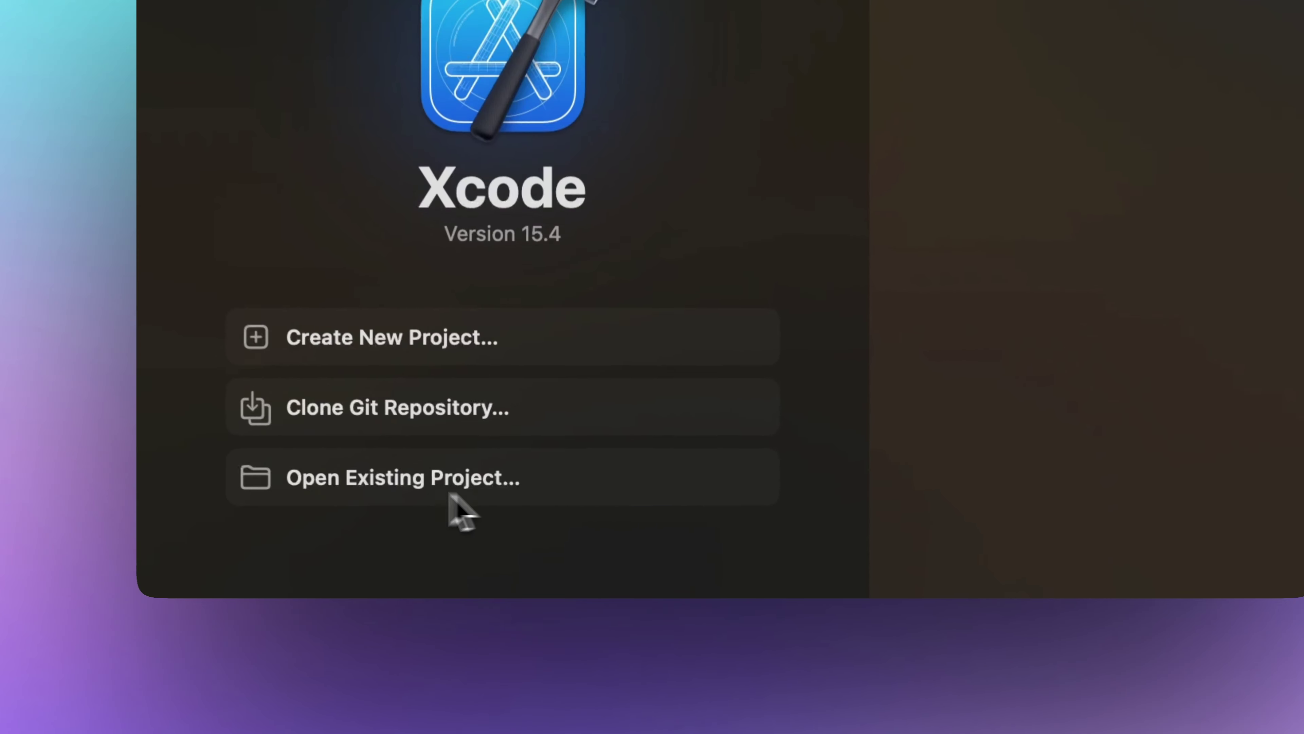
Open the extracted JapanHouse folder as an existing Xcode project, trusting it.
{"action": "left_click", "coordinate": [481, 532]}
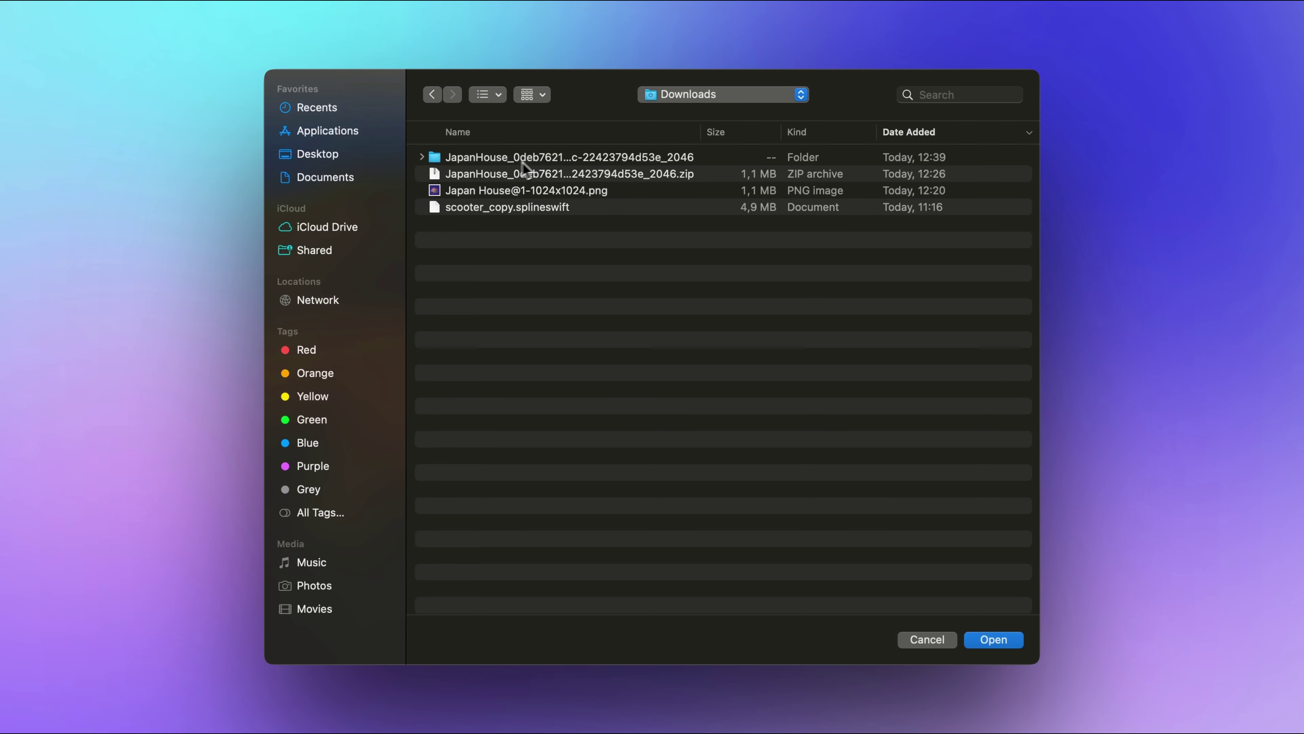
{"action": "left_click", "coordinate": [543, 159]}
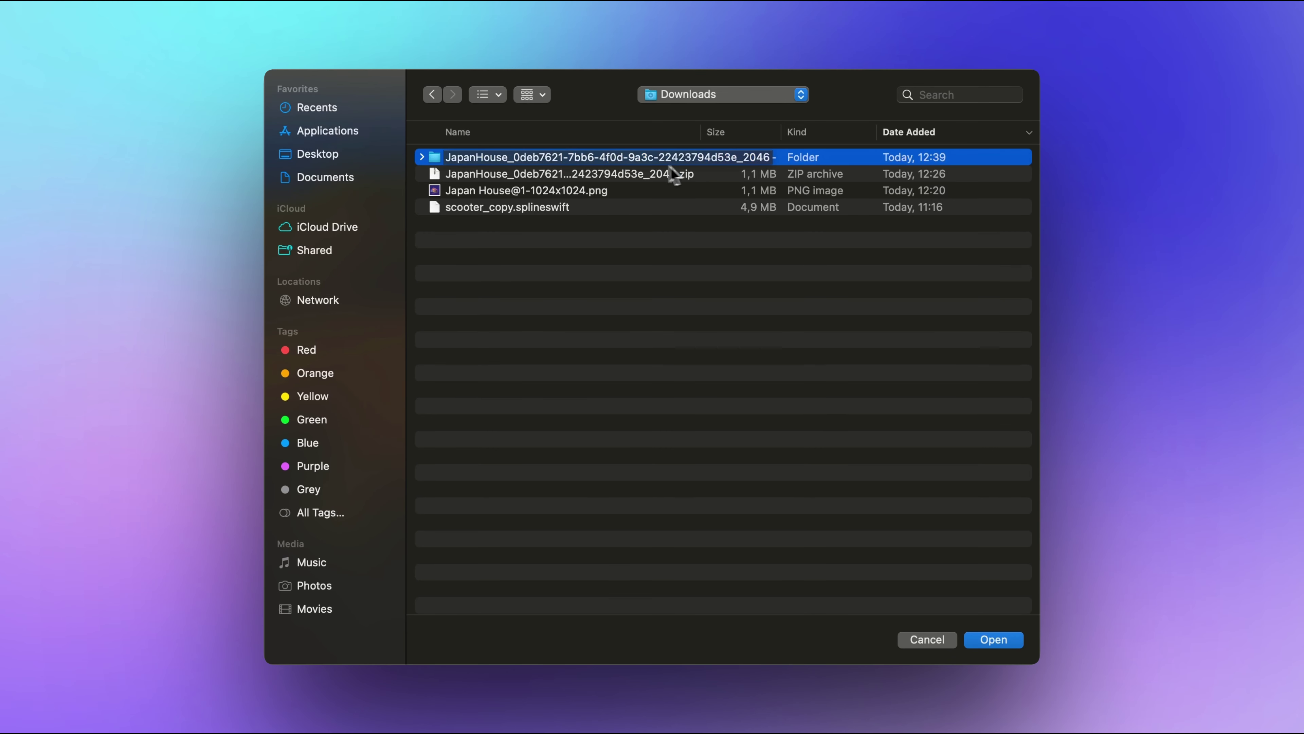
{"action": "left_click", "coordinate": [1005, 647]}
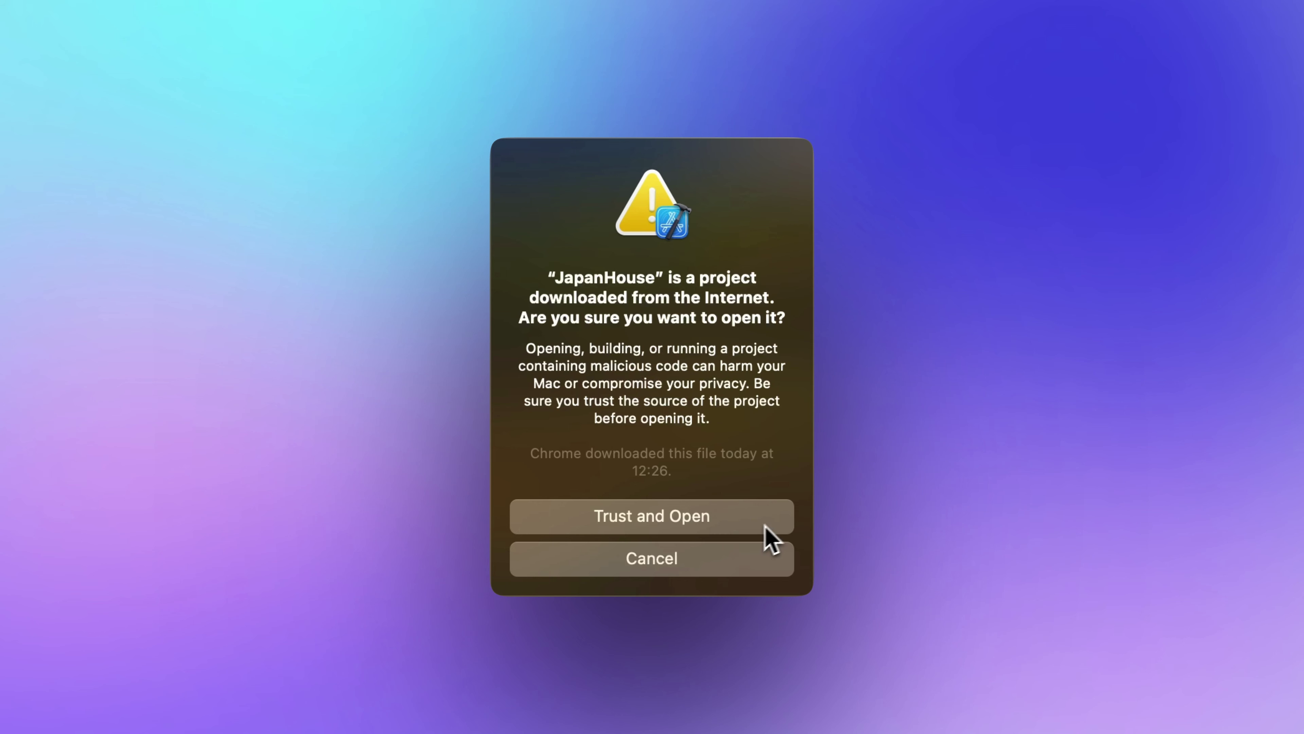
{"action": "left_click", "coordinate": [658, 530]}
Expand the JapanHouse project and source folder to show the ContentView code.
{"action": "left_click", "coordinate": [246, 134]}
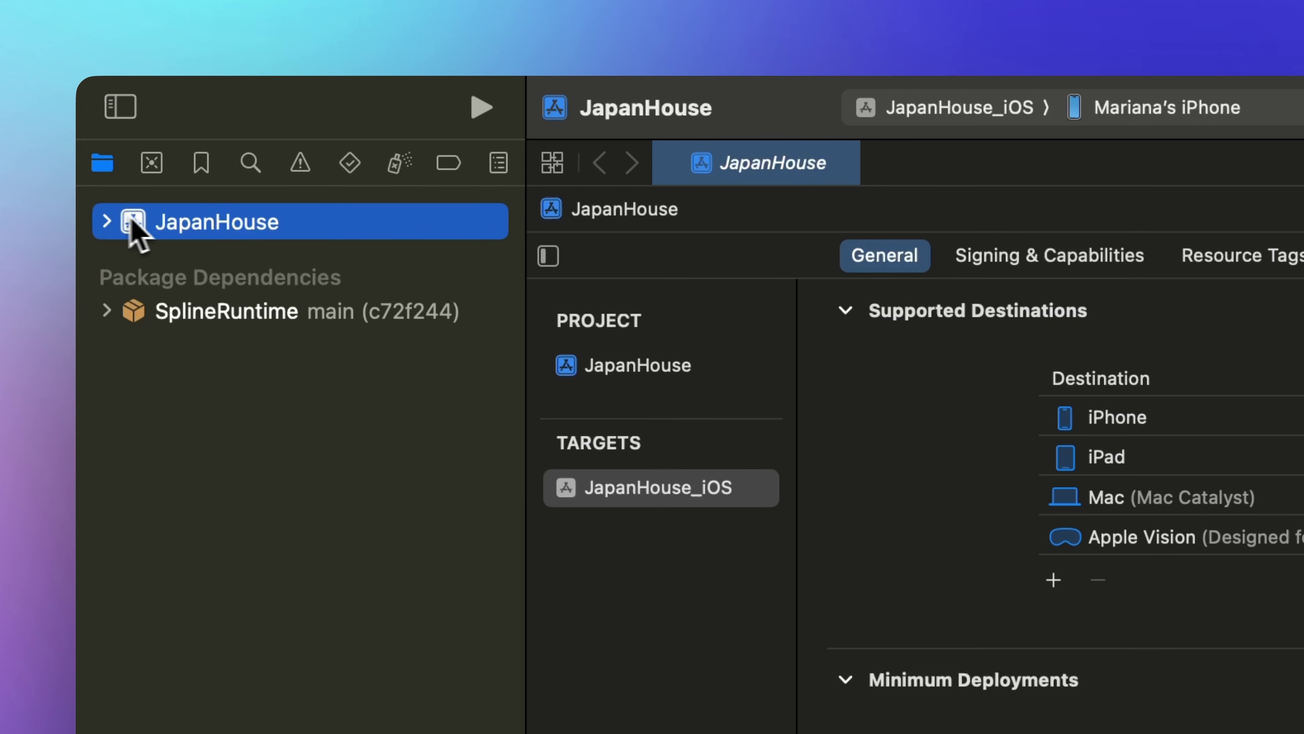
{"action": "left_click", "coordinate": [106, 222]}
{"action": "left_click", "coordinate": [130, 257]}
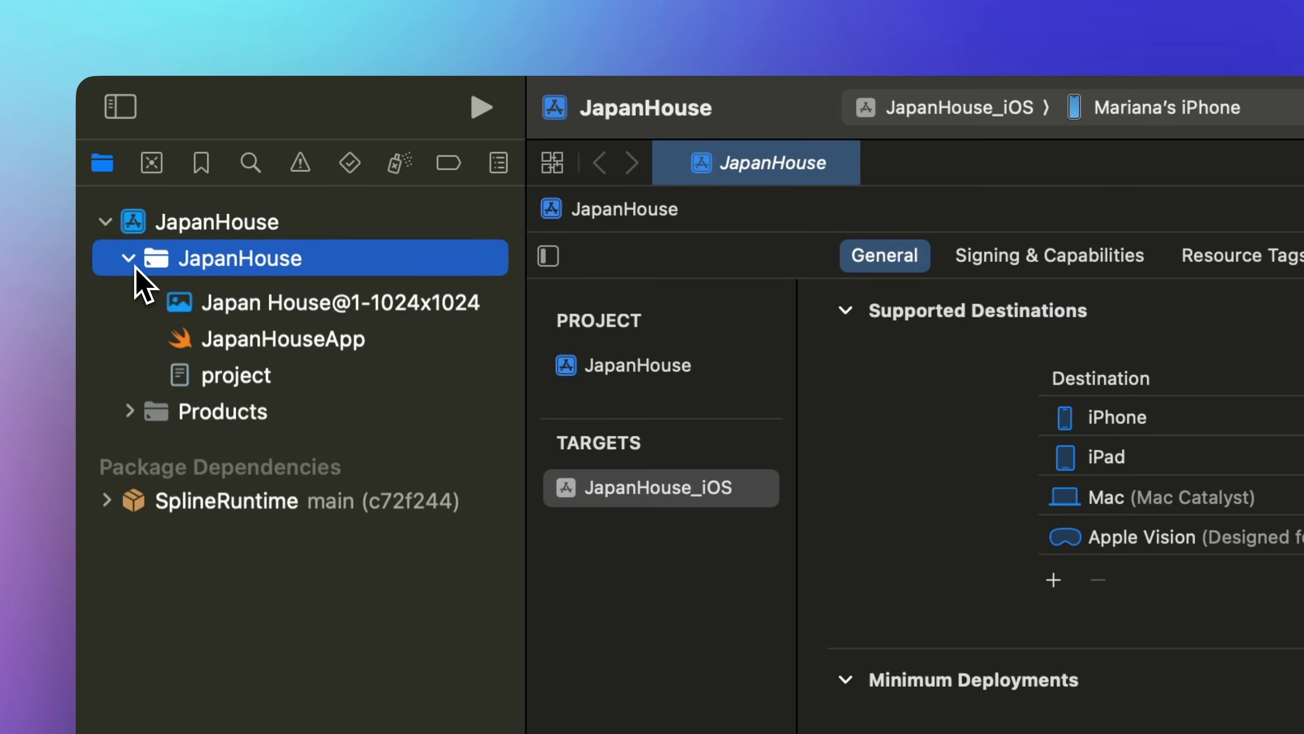
{"action": "left_click", "coordinate": [157, 282]}
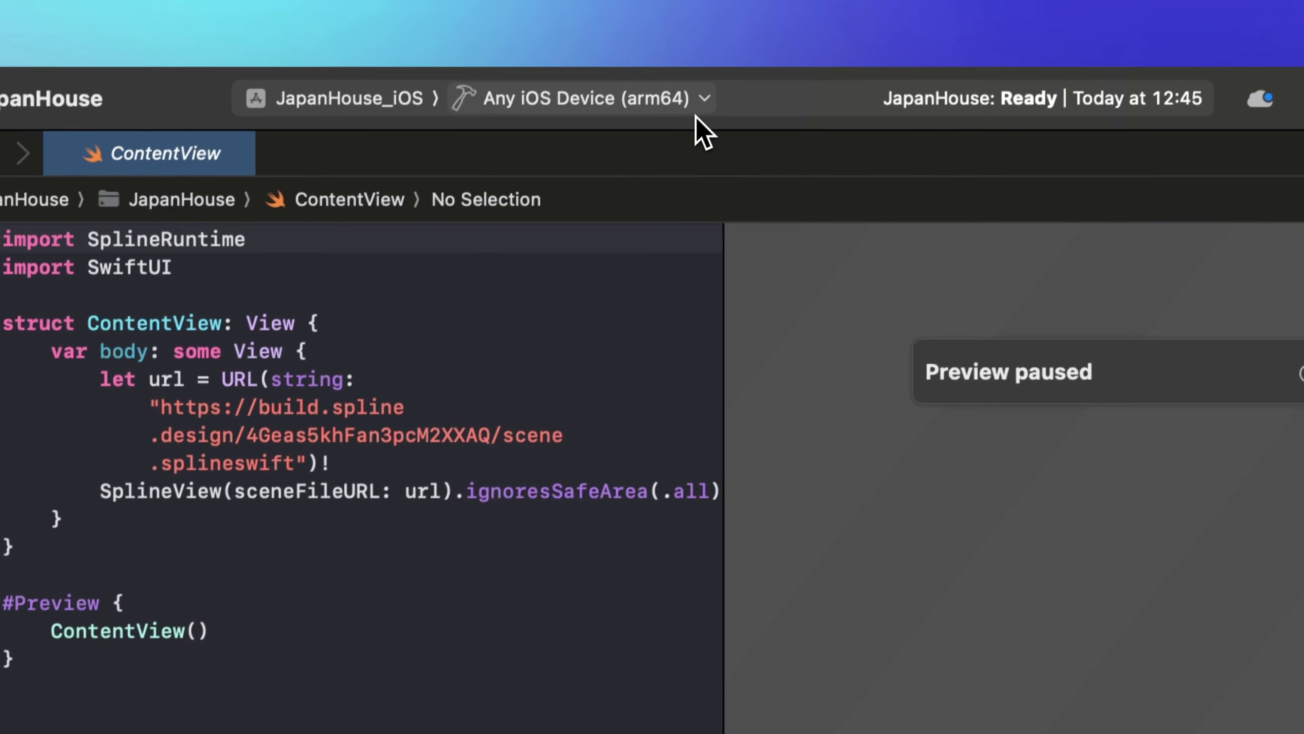
Run JapanHouse on the iPhone 15 simulator and pinch-zoom into the 3D house.
{"action": "left_click", "coordinate": [646, 90]}
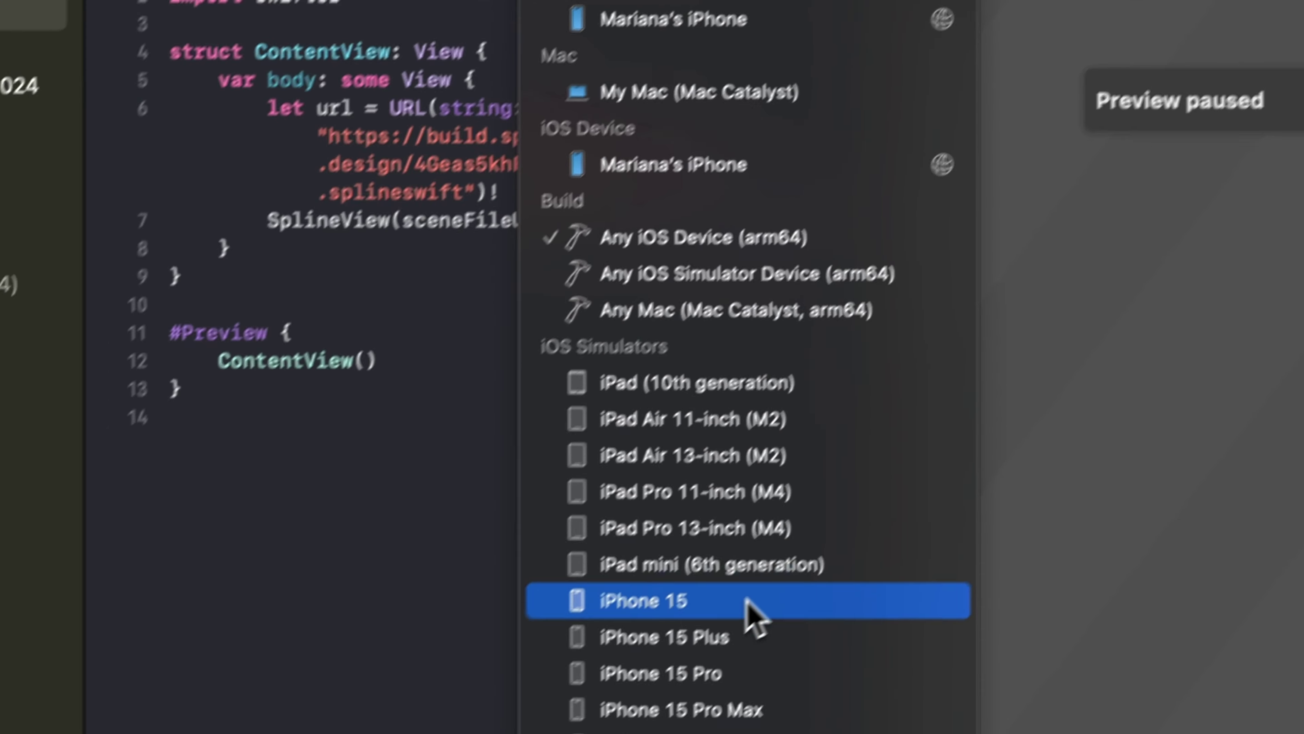
{"action": "left_click", "coordinate": [752, 609]}
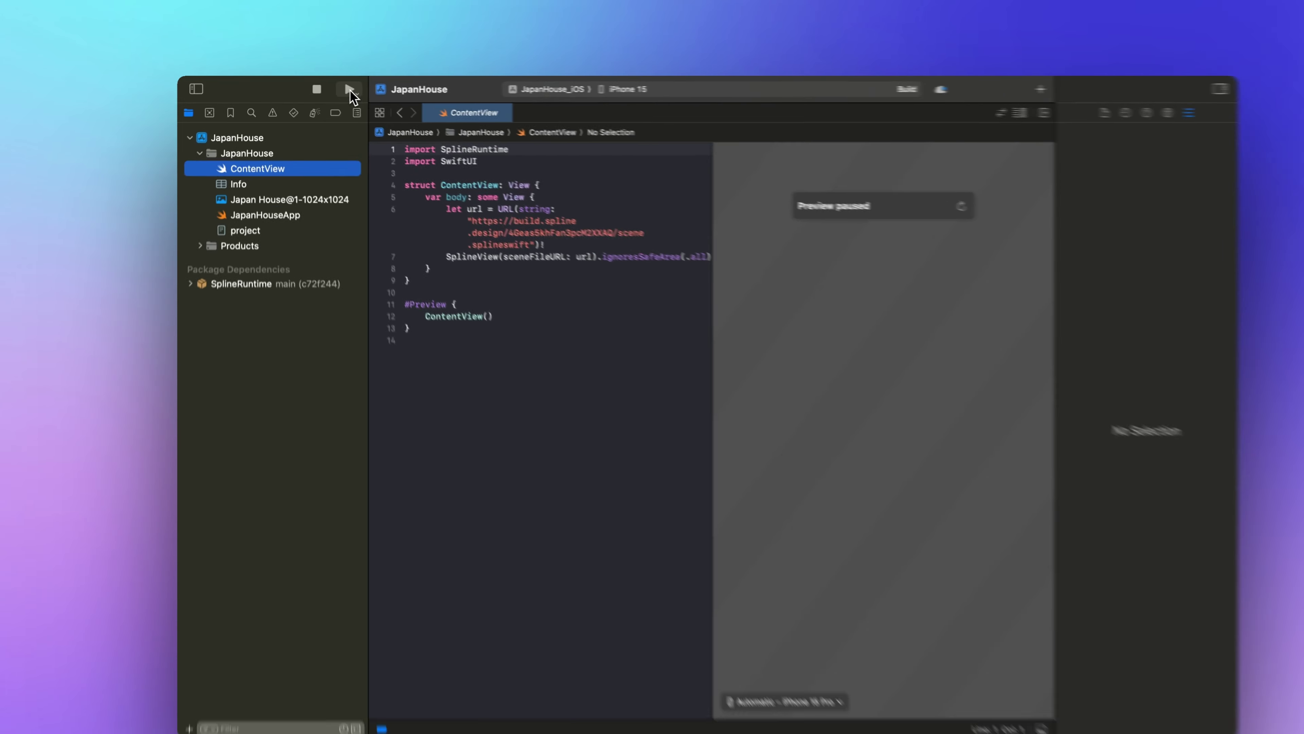
{"action": "left_click", "coordinate": [349, 90]}
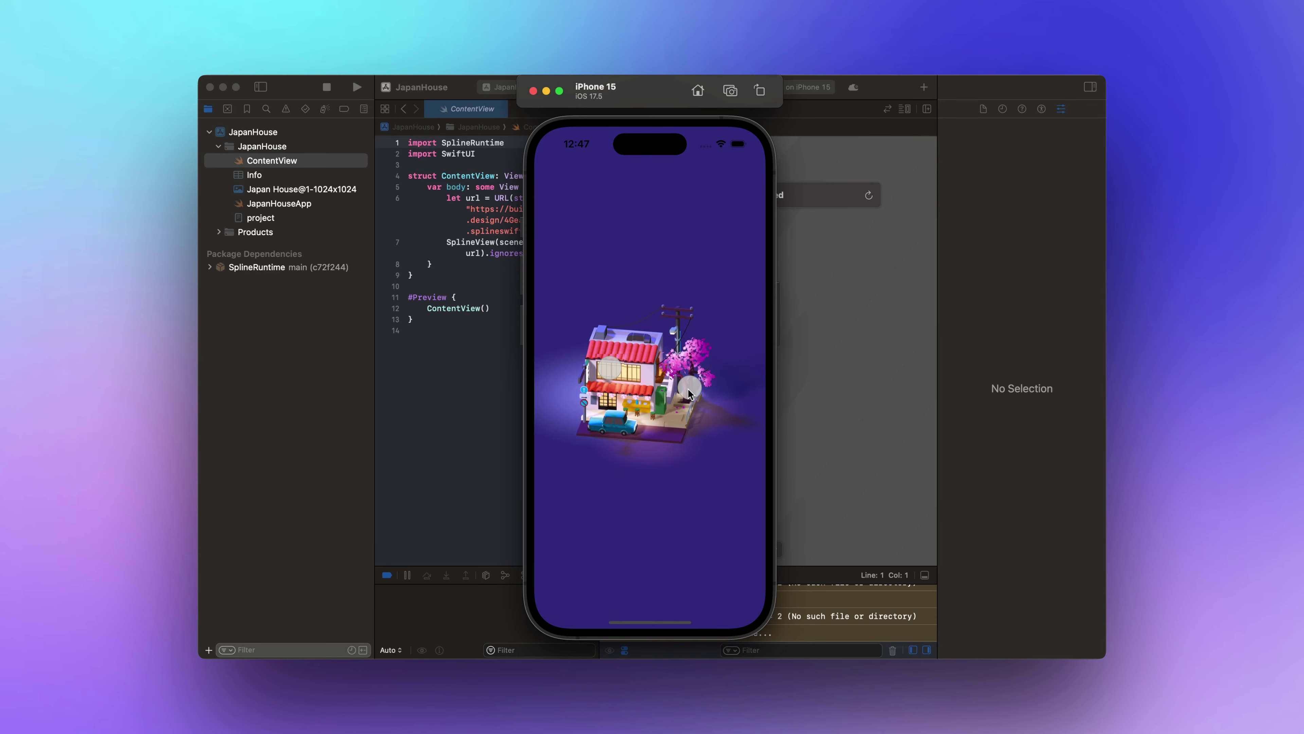
{"action": "left_click_drag", "start_coordinate": [689, 393], "coordinate": [629, 443], "text": "alt"}
{"action": "left_click_drag", "start_coordinate": [644, 379], "coordinate": [688, 425], "text": "alt"}
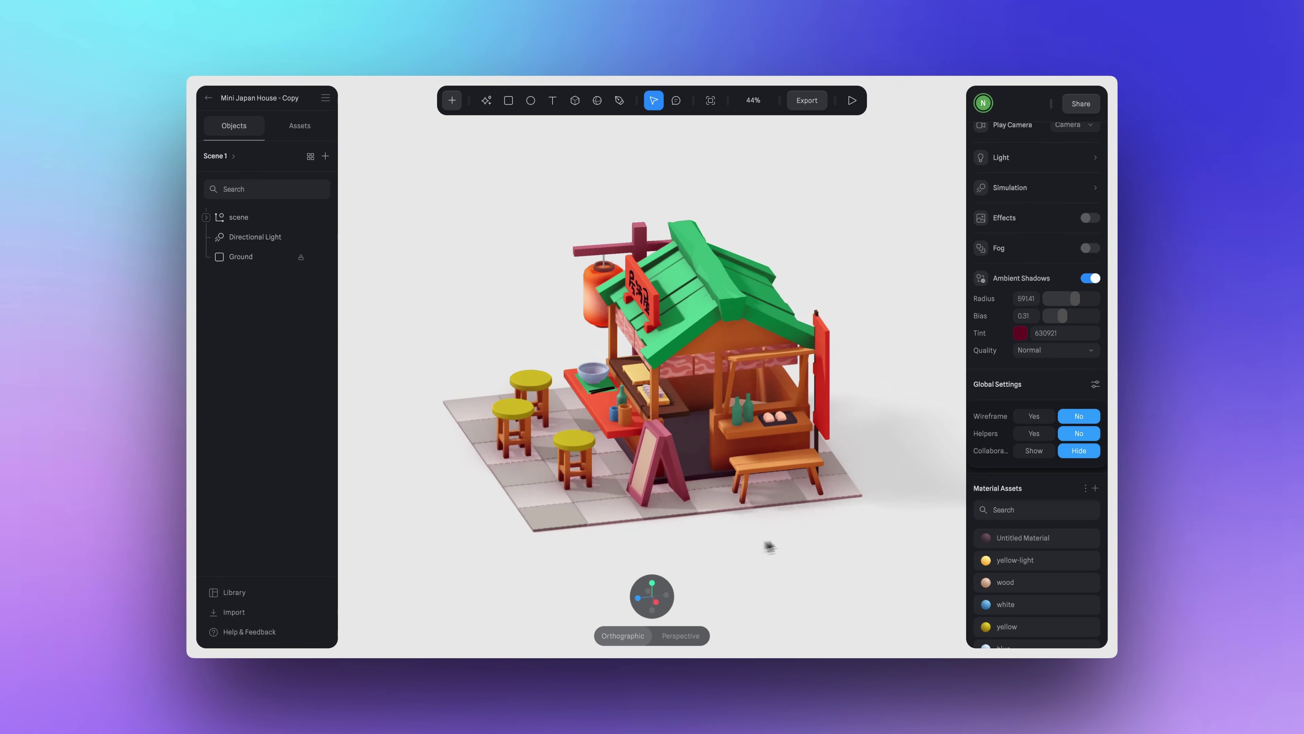
Copy the Mini Japan House scene's Apple Platform embed URL to the clipboard.
{"action": "left_click", "coordinate": [807, 105]}
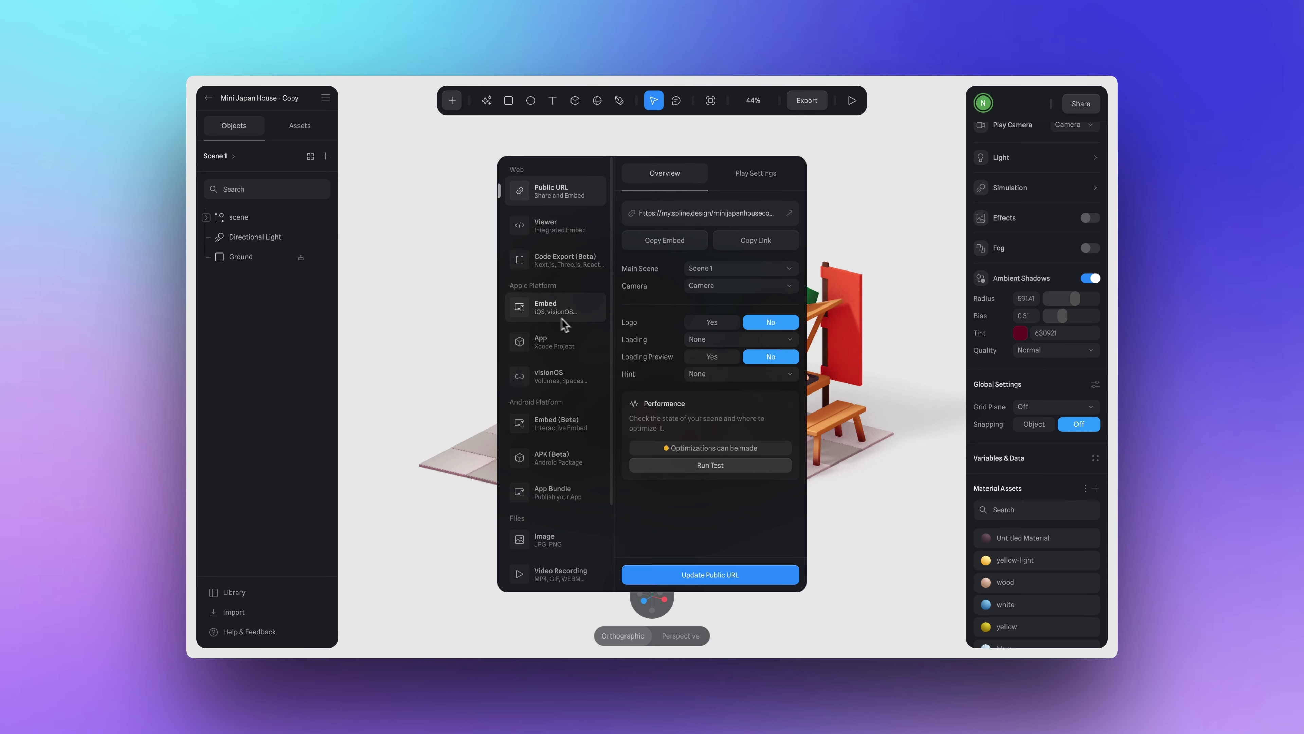
{"action": "left_click", "coordinate": [540, 320]}
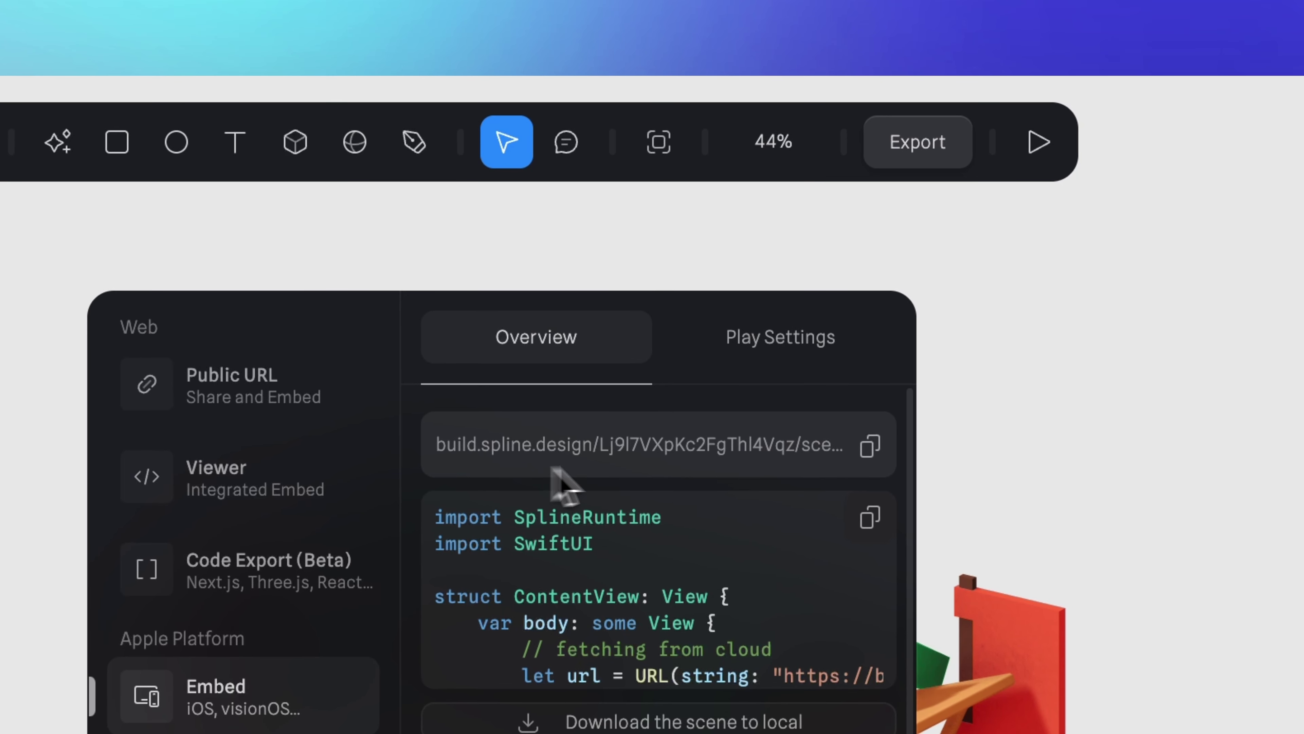
{"action": "left_click", "coordinate": [870, 446]}
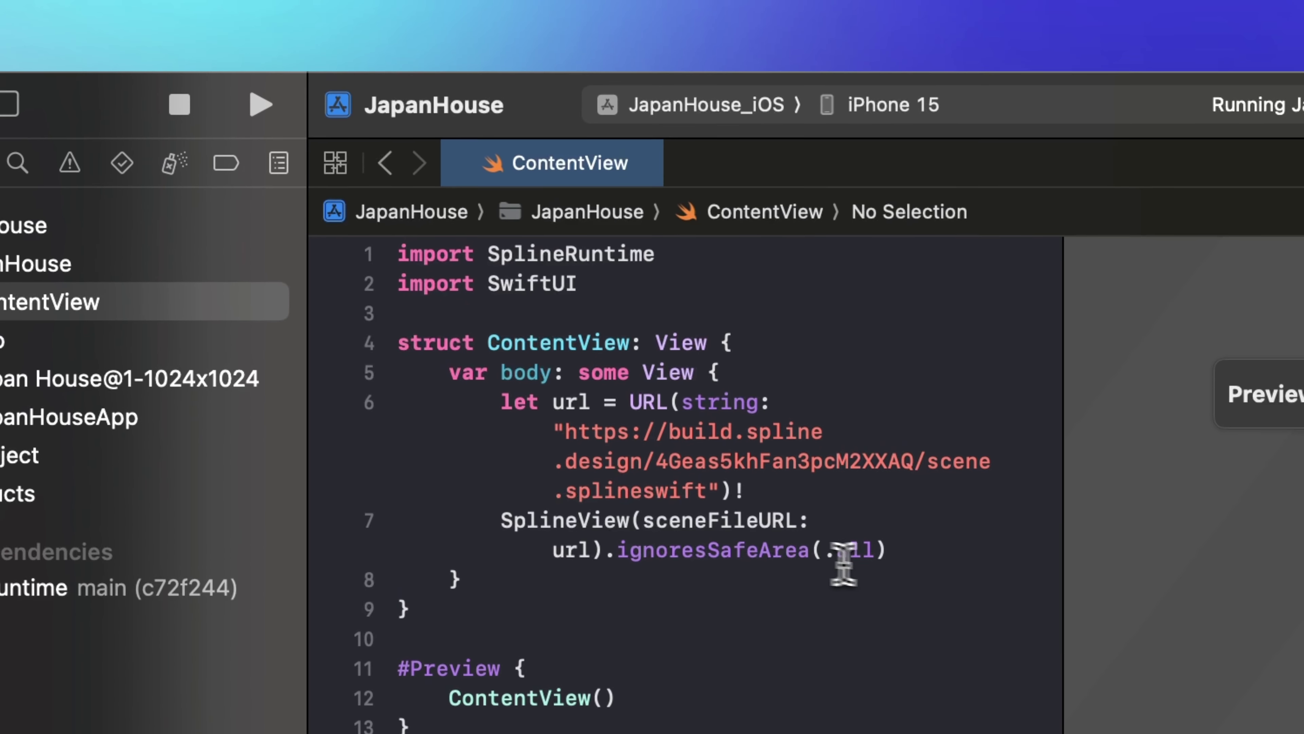
Replace ContentView's scene URL with the new one, rerun the app, and rotate the food stall.
{"action": "left_click_drag", "start_coordinate": [710, 492], "coordinate": [604, 451]}
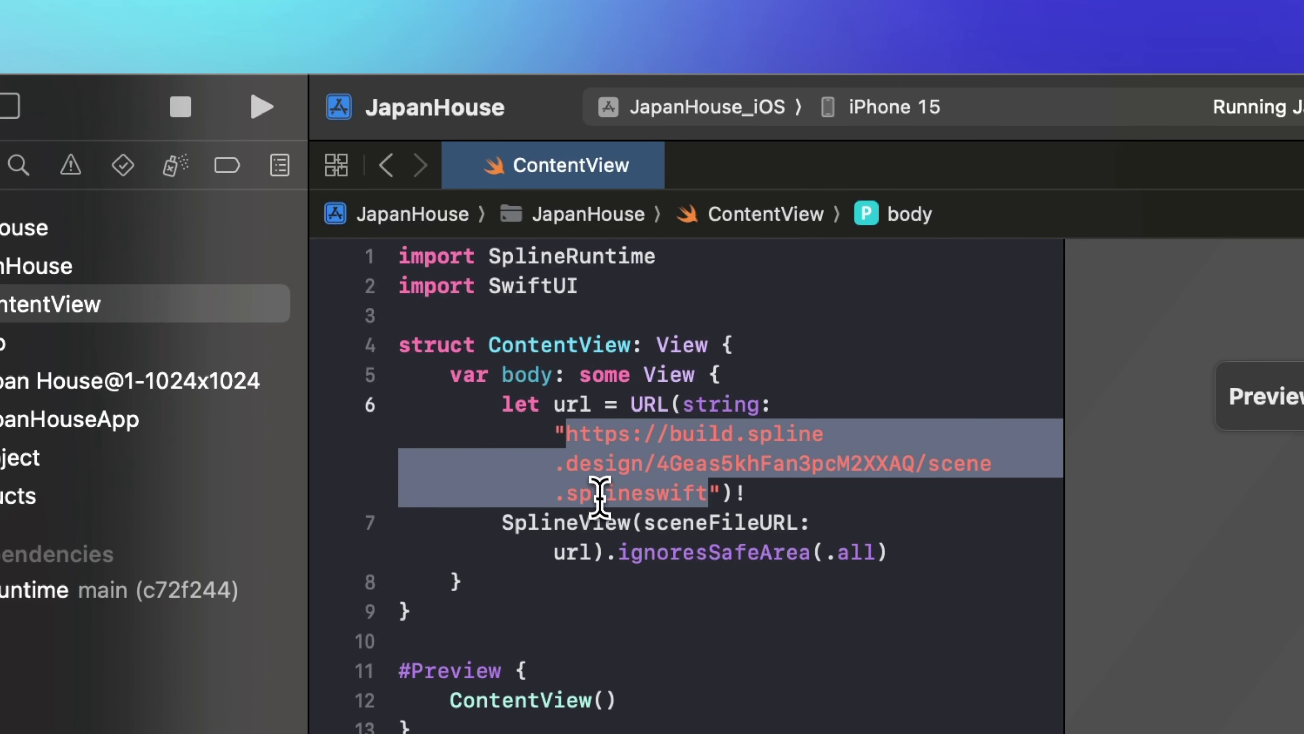
{"action": "key", "text": "super+v"}
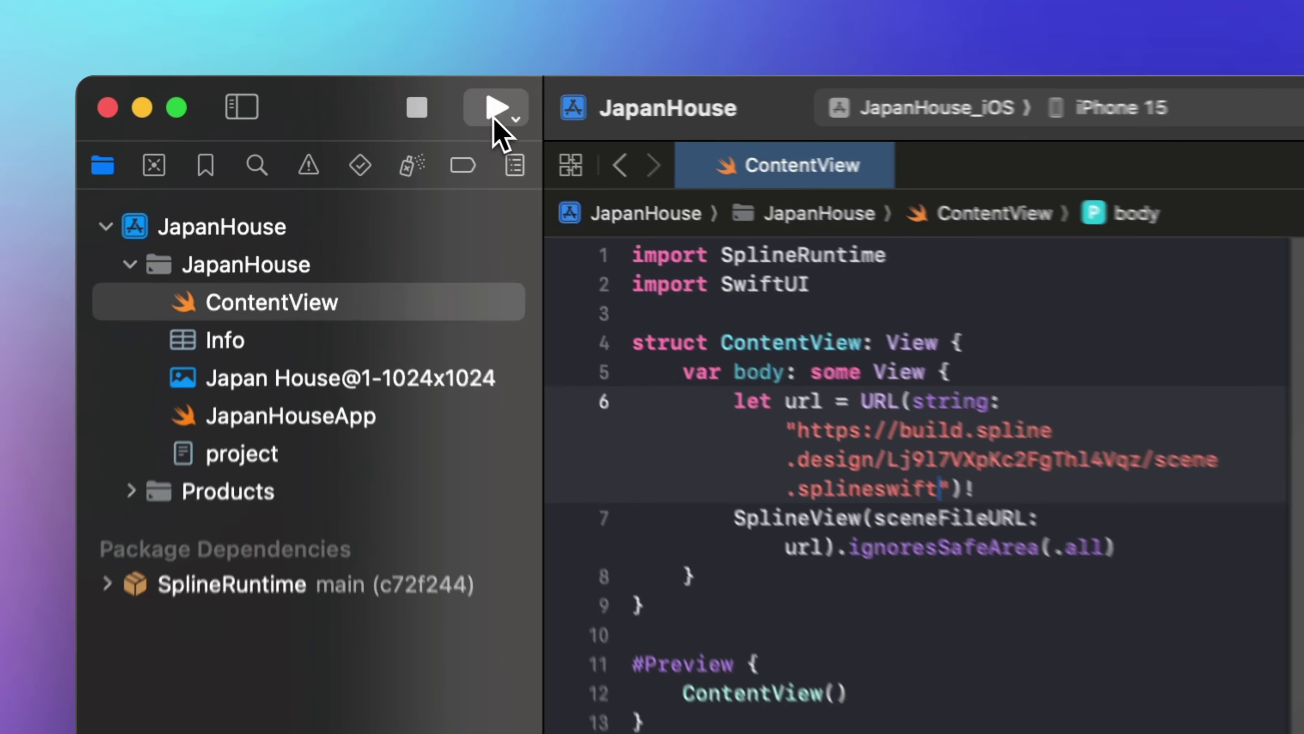
{"action": "left_click", "coordinate": [494, 117]}
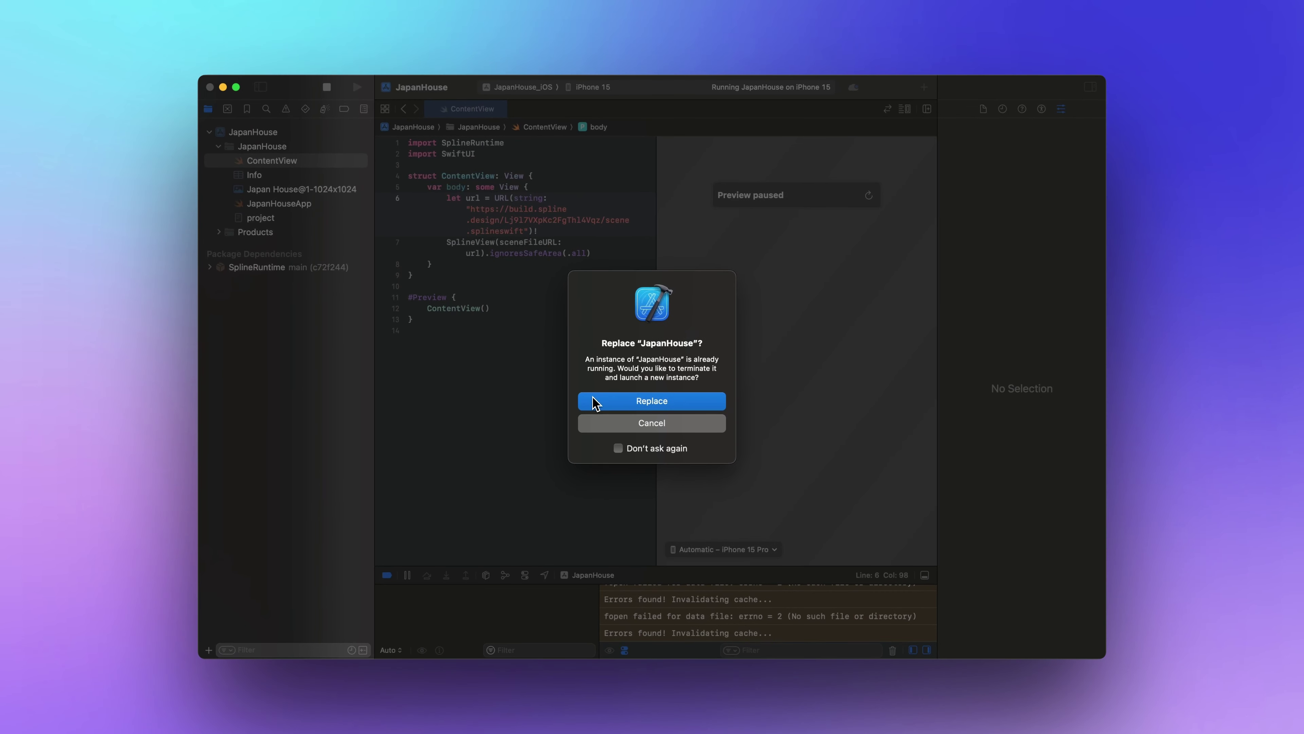
{"action": "left_click", "coordinate": [693, 401]}
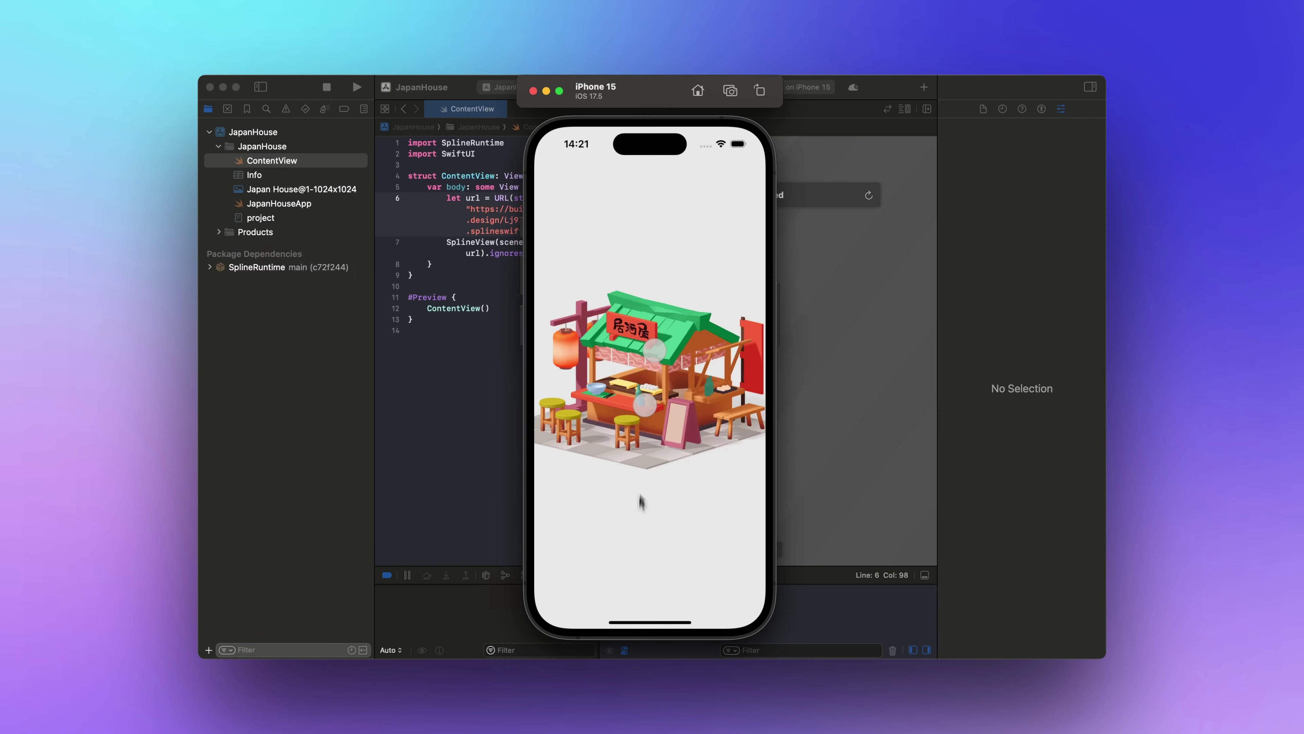
{"action": "left_click_drag", "start_coordinate": [640, 500], "coordinate": [651, 402]}
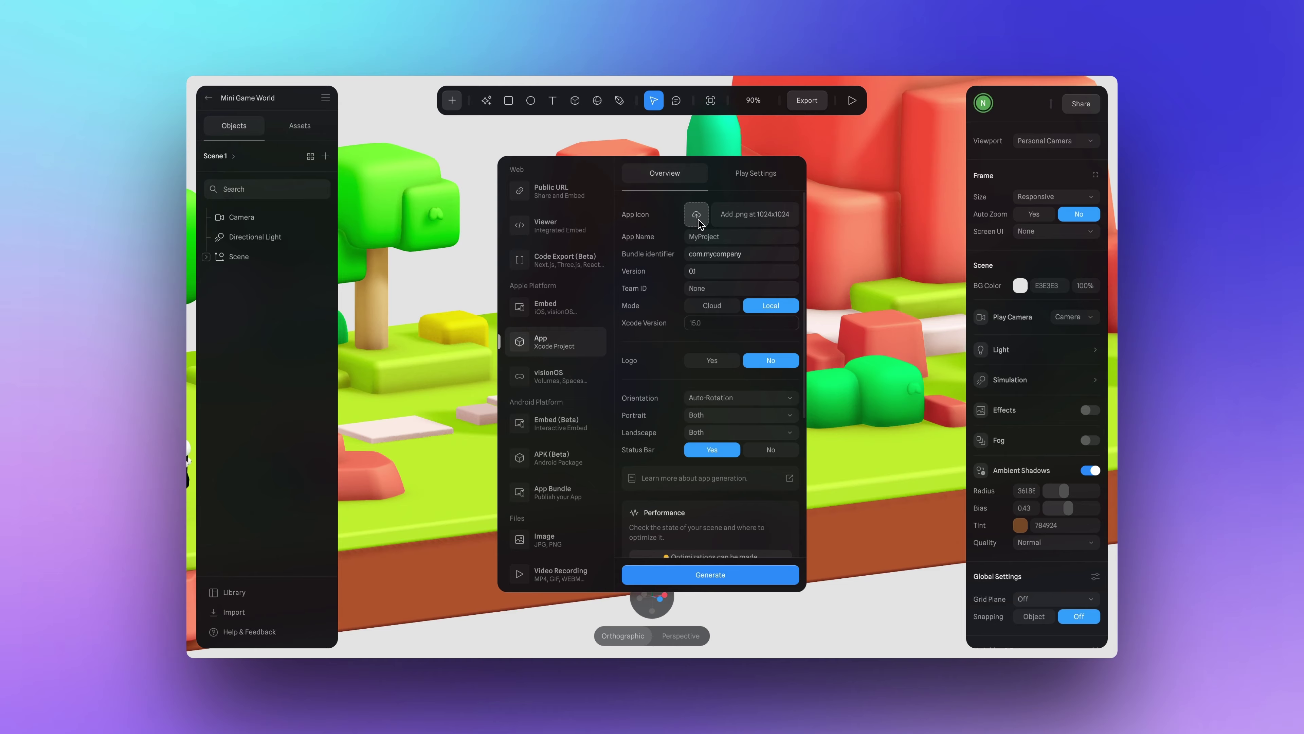
Choose the Mini game image as the app icon.
{"action": "left_click", "coordinate": [556, 201]}
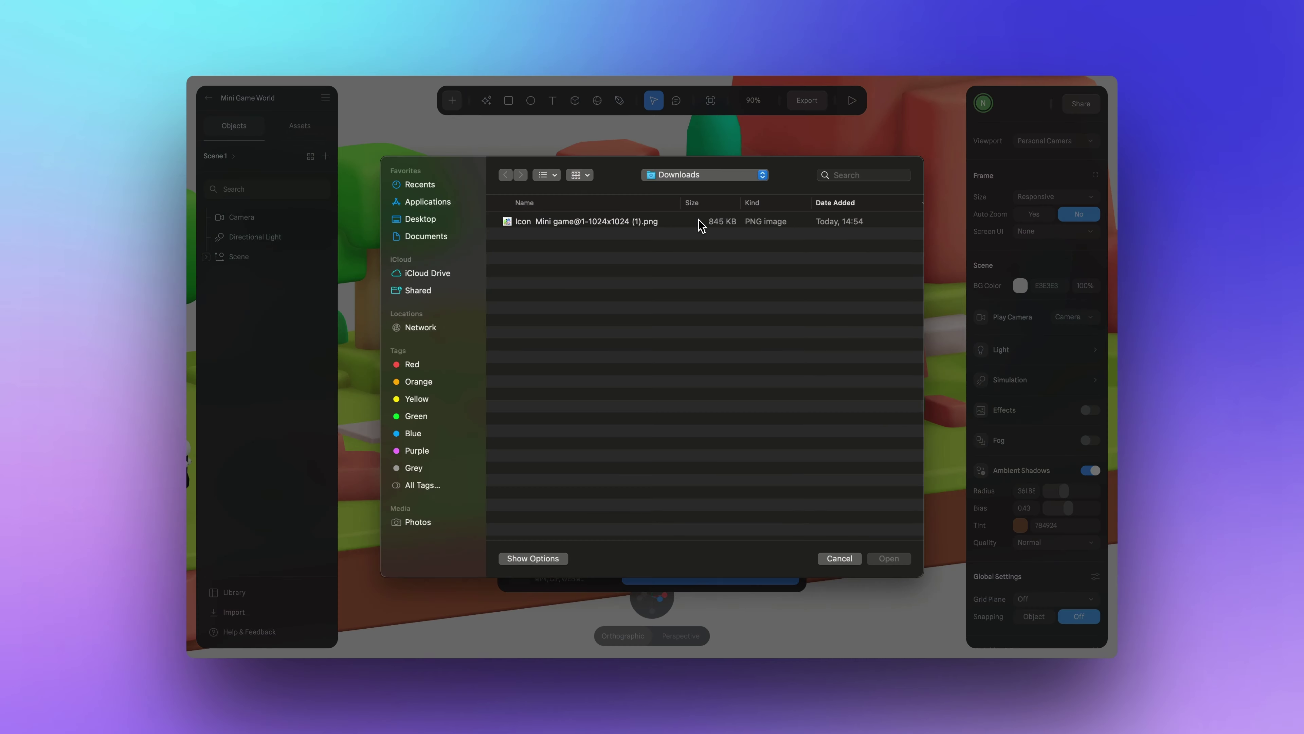
{"action": "left_click", "coordinate": [662, 224]}
{"action": "key", "text": "space"}
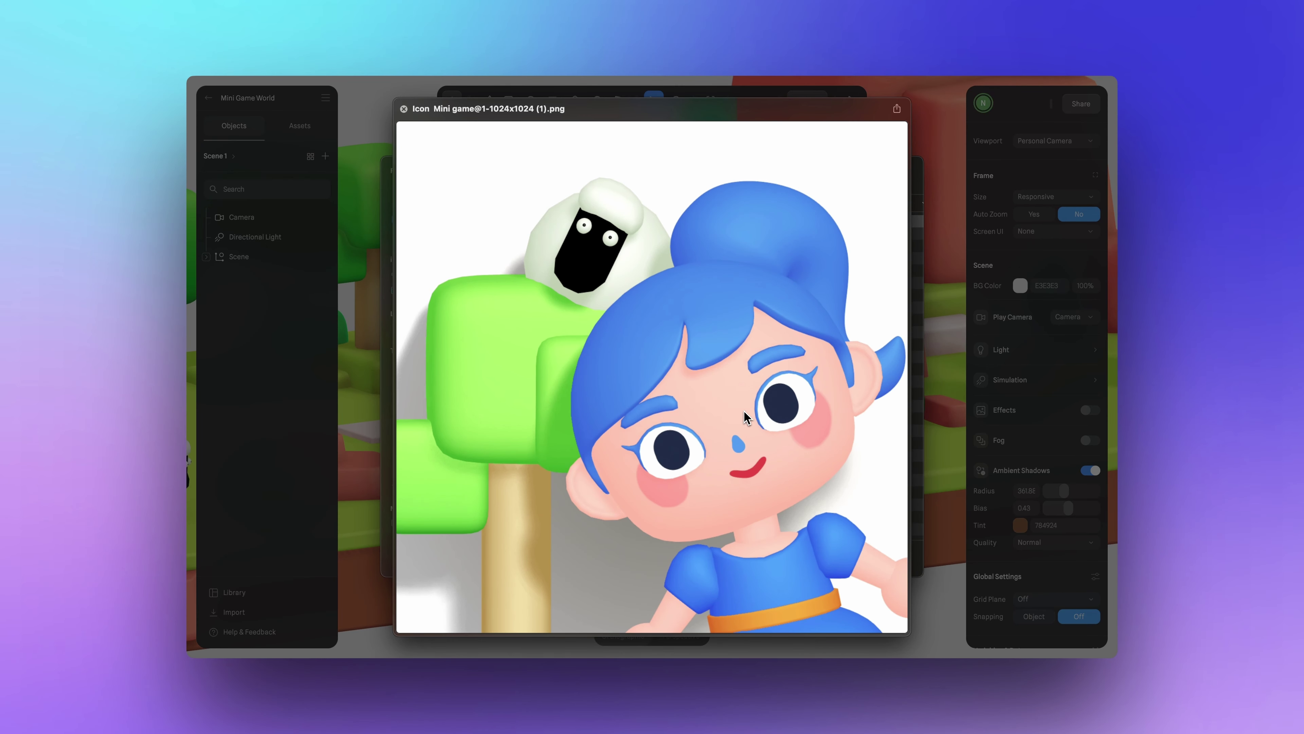
{"action": "key", "text": "space"}
Name the app 'Mini Game', enter the team ID, then generate and unzip the Xcode project.
{"action": "left_click", "coordinate": [889, 558]}
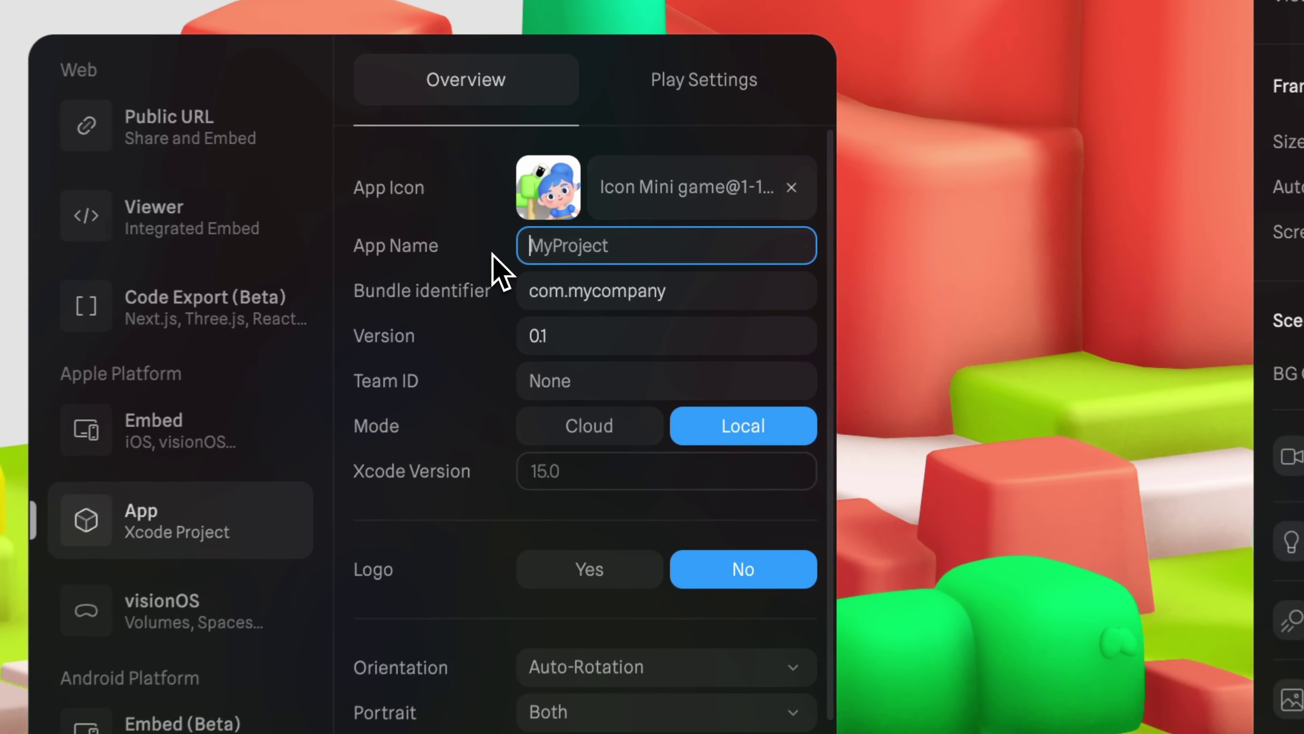
{"action": "type", "text": "Mini Game"}
{"action": "left_click", "coordinate": [573, 394]}
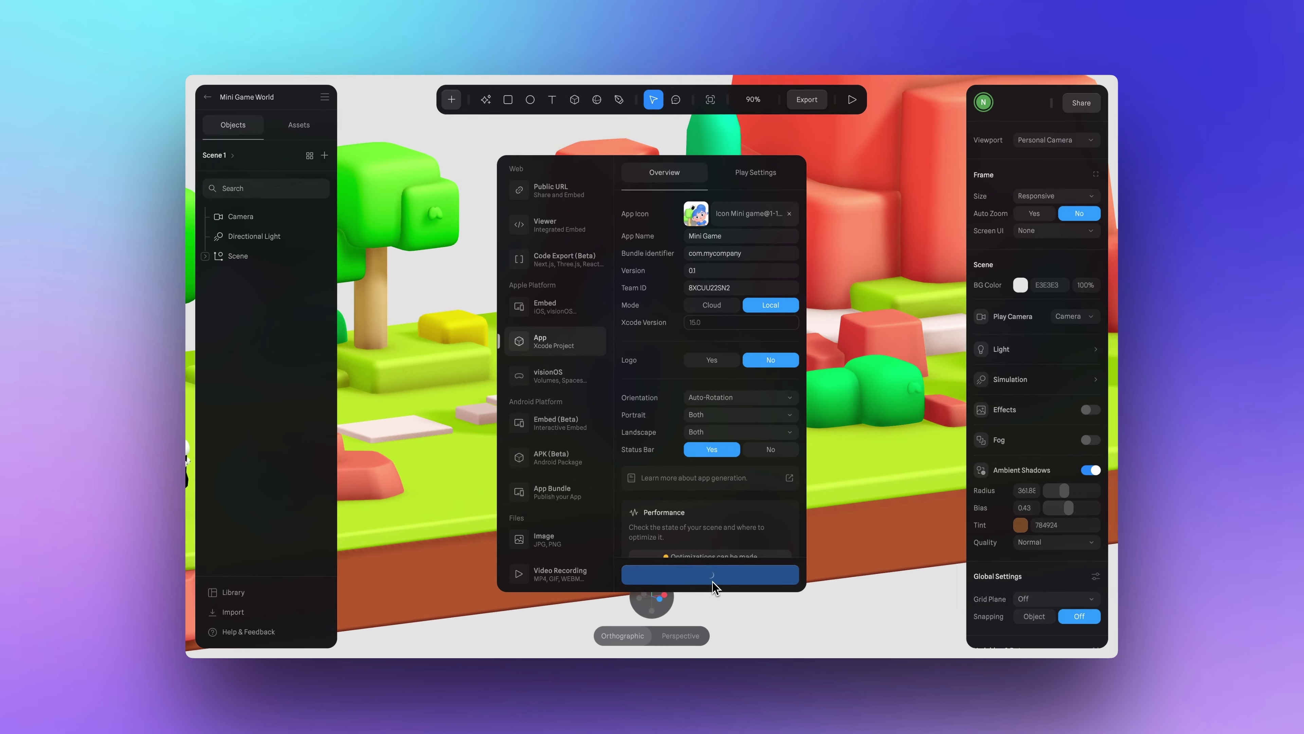
{"action": "left_click", "coordinate": [518, 462]}
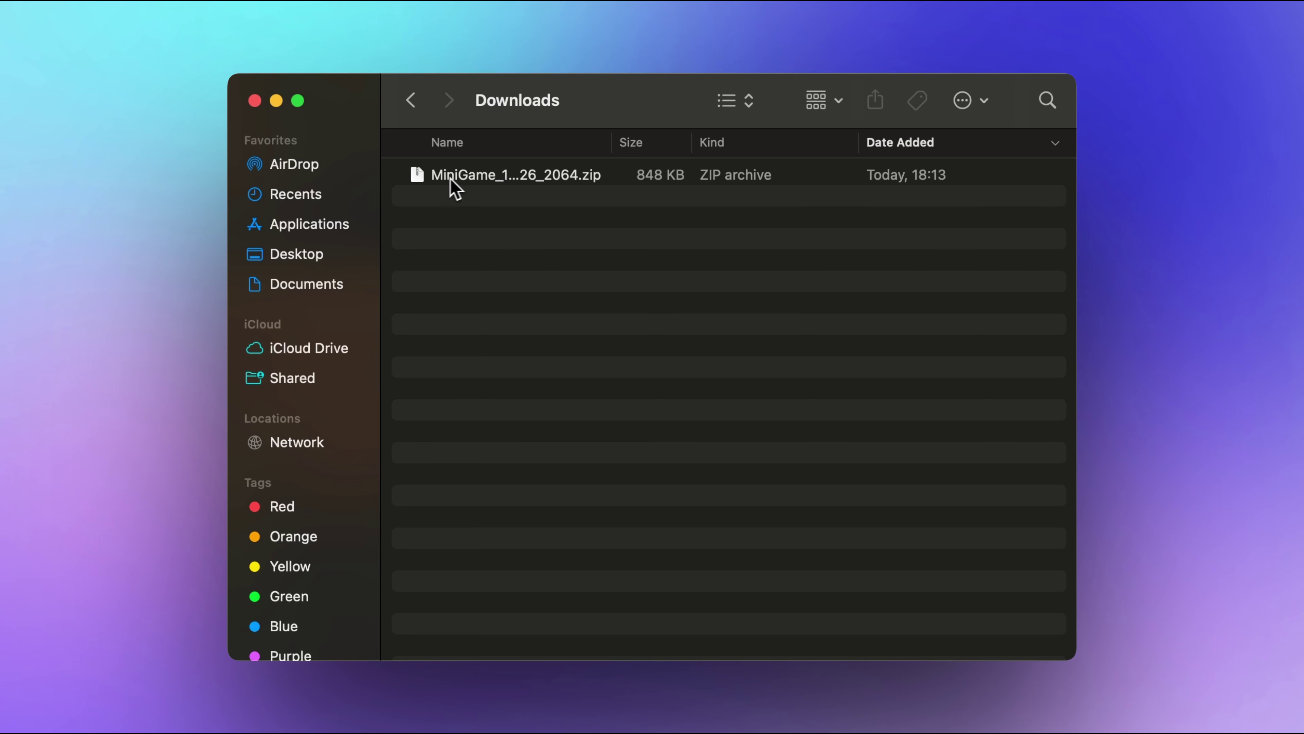
{"action": "double_click", "coordinate": [452, 177]}
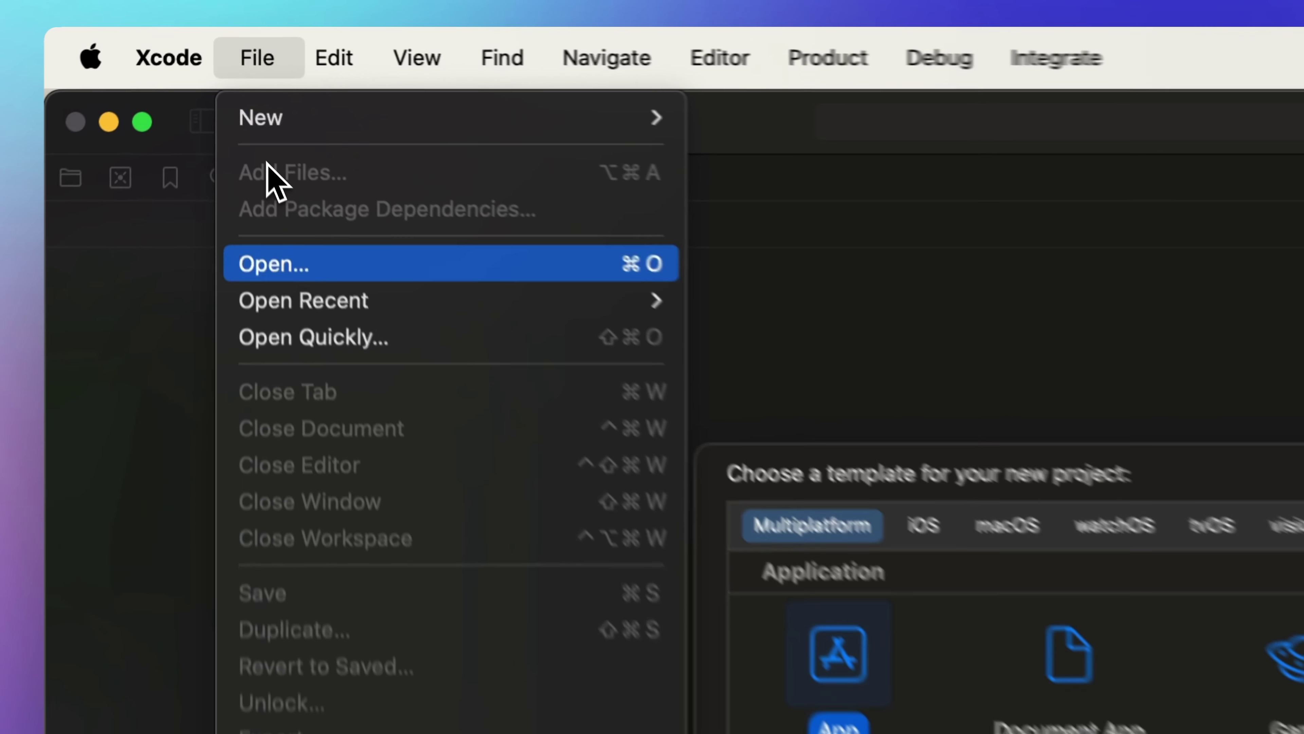
Open the extracted MiniGame project folder in Xcode.
{"action": "left_click", "coordinate": [272, 131]}
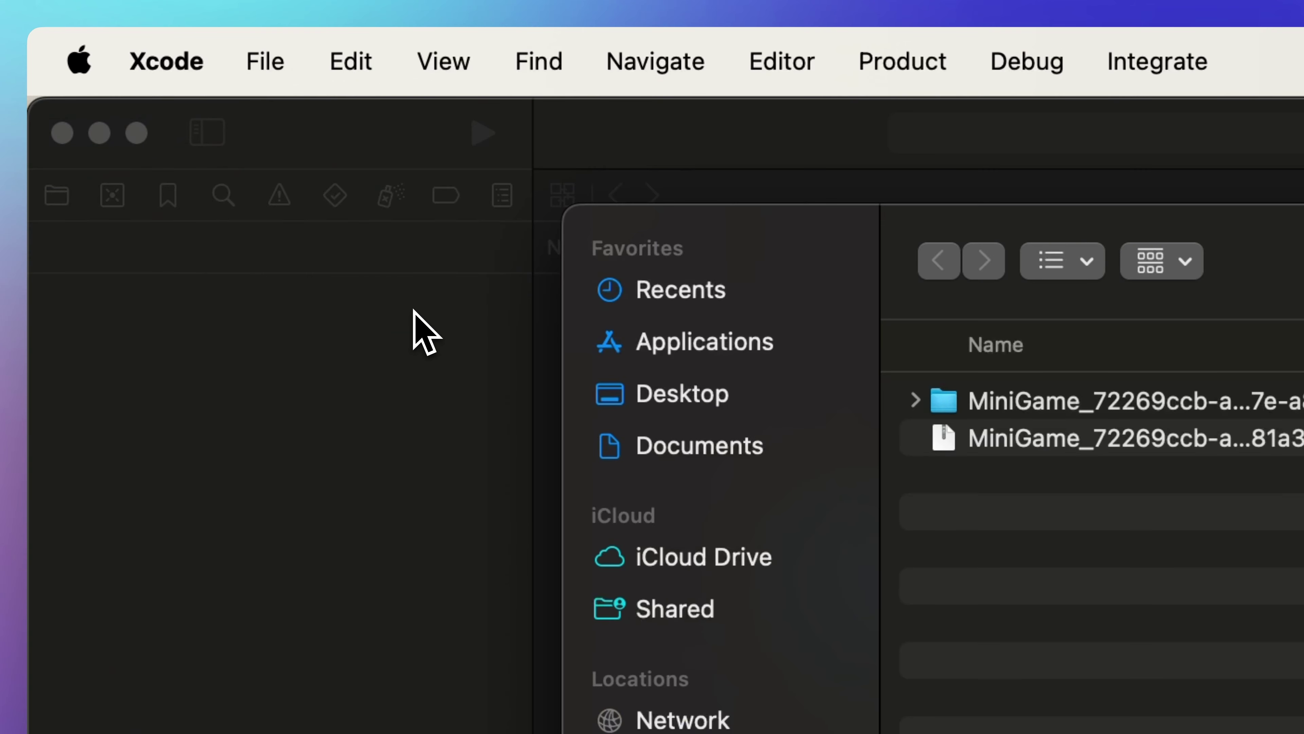
{"action": "left_click", "coordinate": [1161, 411]}
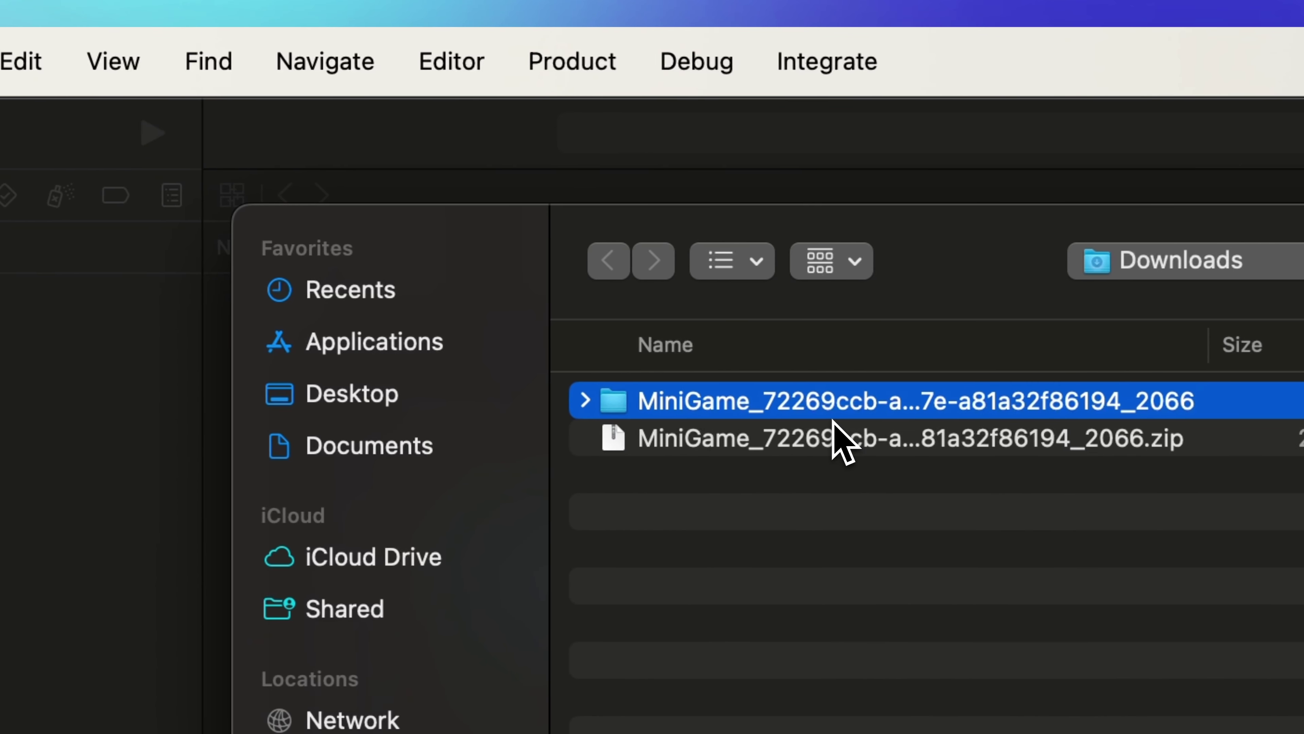
{"action": "left_click", "coordinate": [950, 569]}
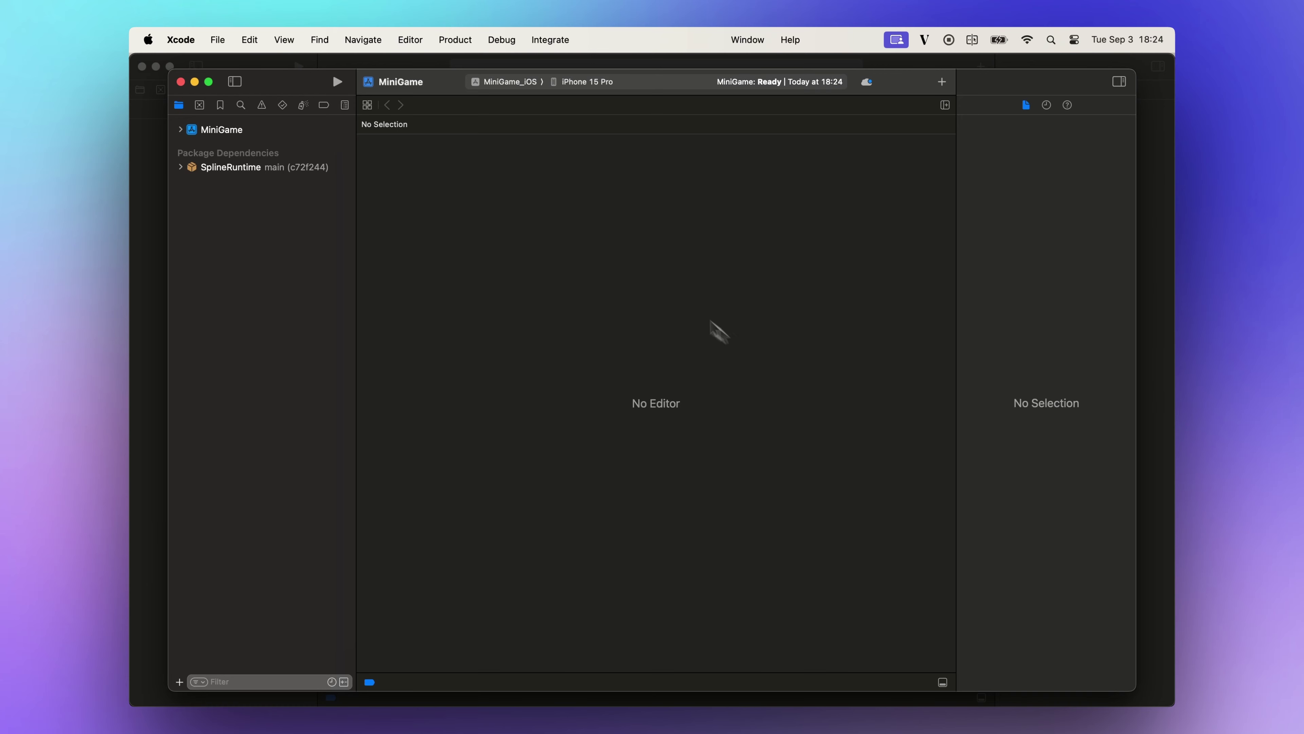
Expand the MiniGame project and source folder to show the ContentView file.
{"action": "left_click", "coordinate": [181, 130]}
{"action": "left_click", "coordinate": [190, 145]}
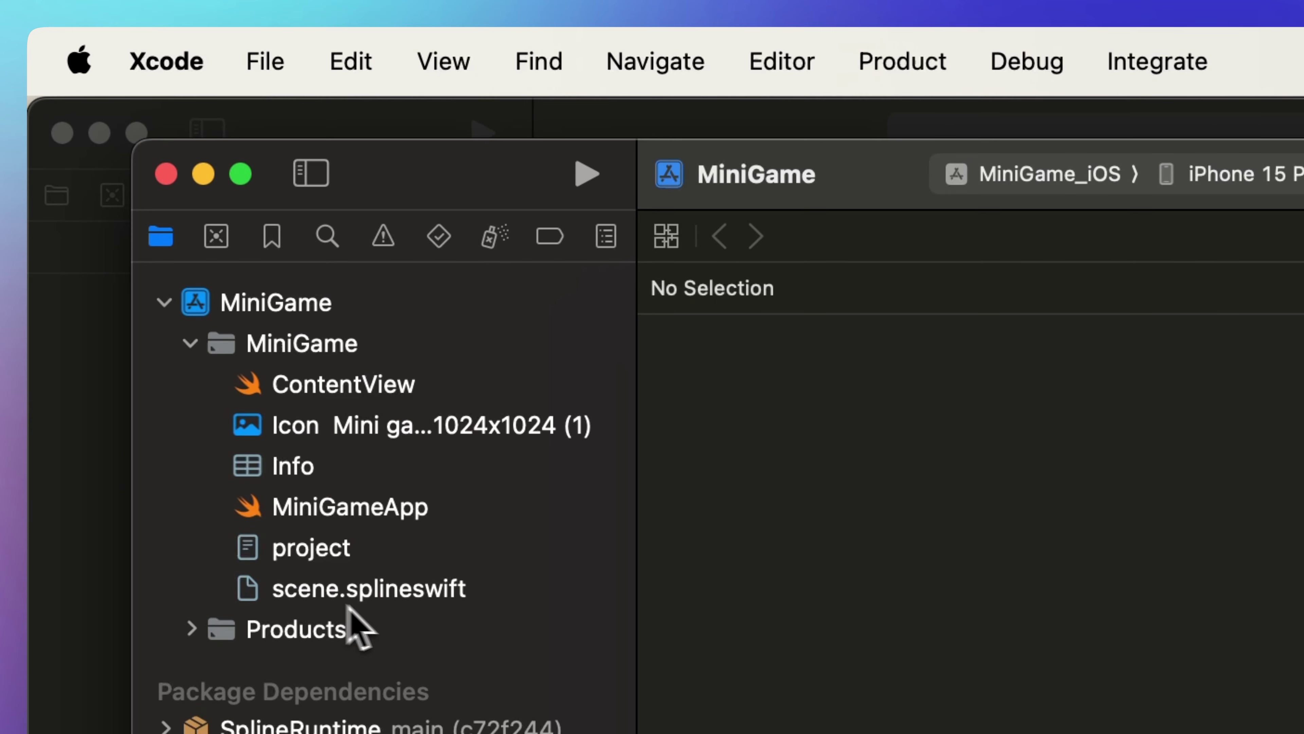
{"action": "left_click", "coordinate": [362, 385]}
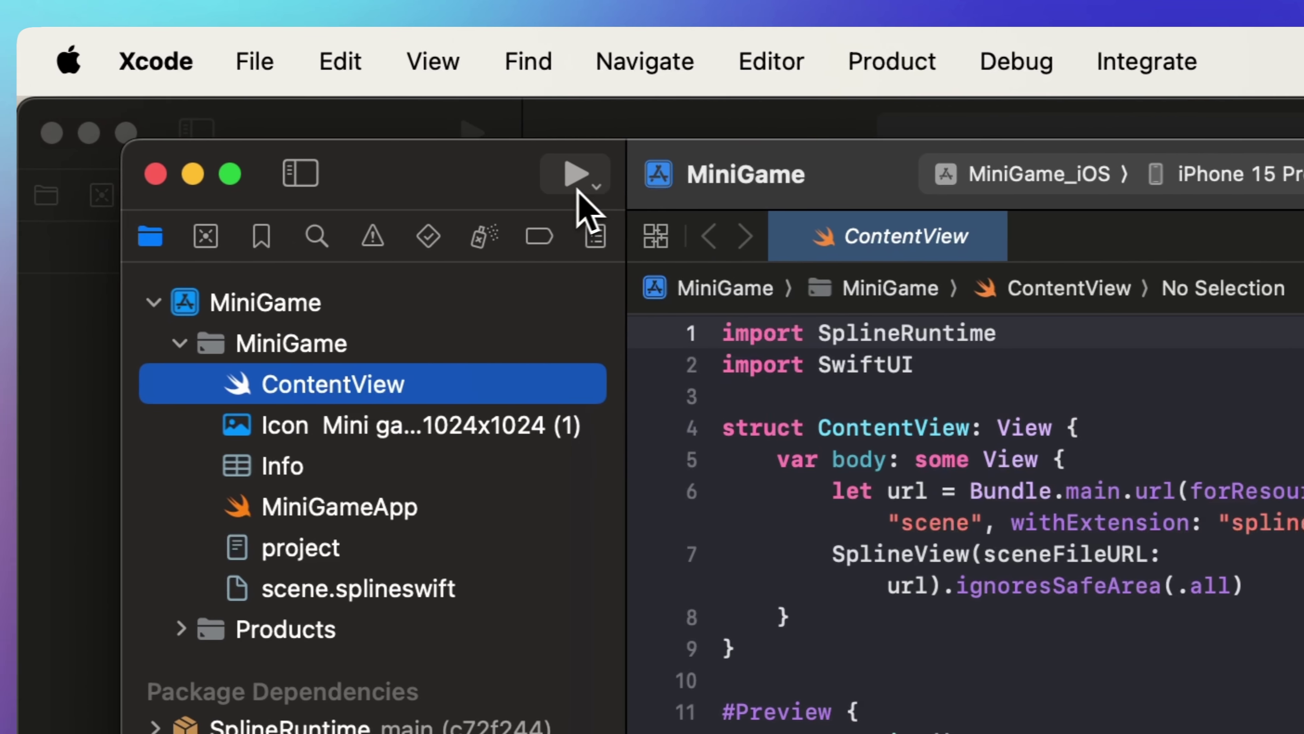
Run MiniGame on the iPhone 15 Pro simulator, rotate it to landscape, and walk the character around the island.
{"action": "left_click", "coordinate": [590, 185]}
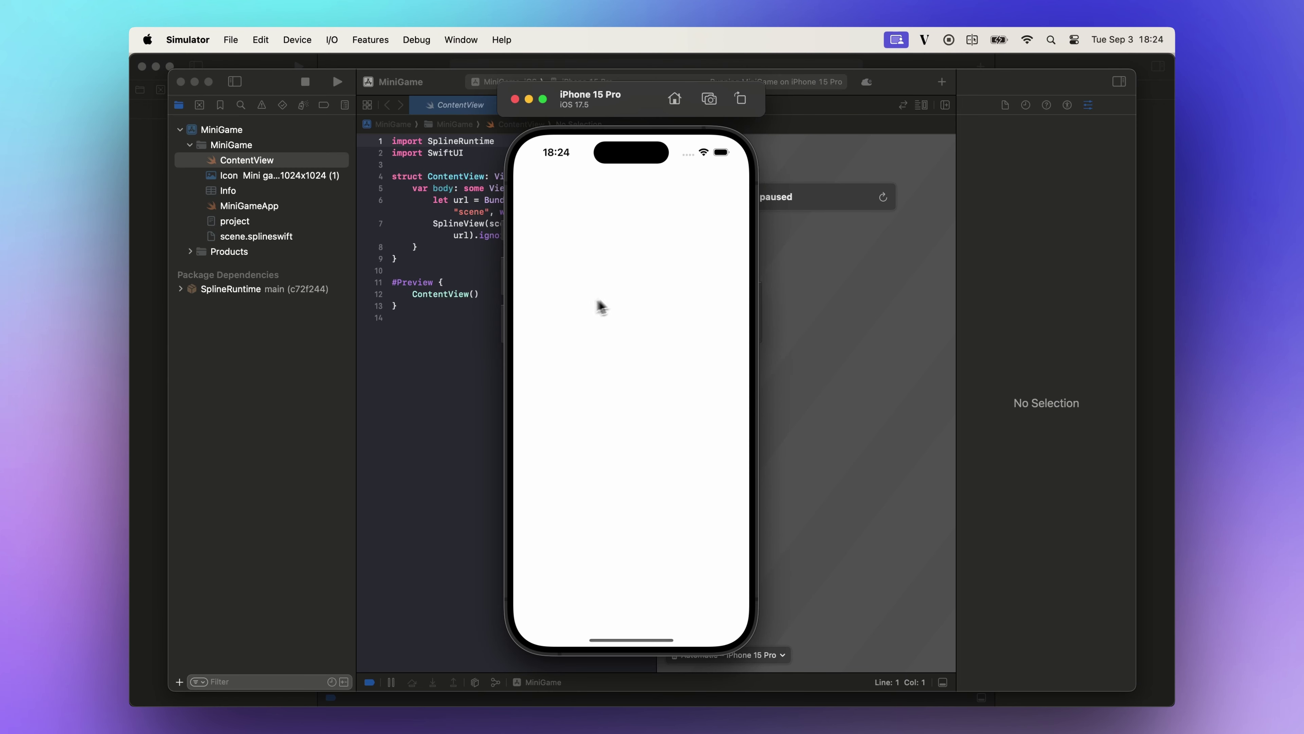
{"action": "left_click_drag", "start_coordinate": [574, 569], "coordinate": [593, 652]}
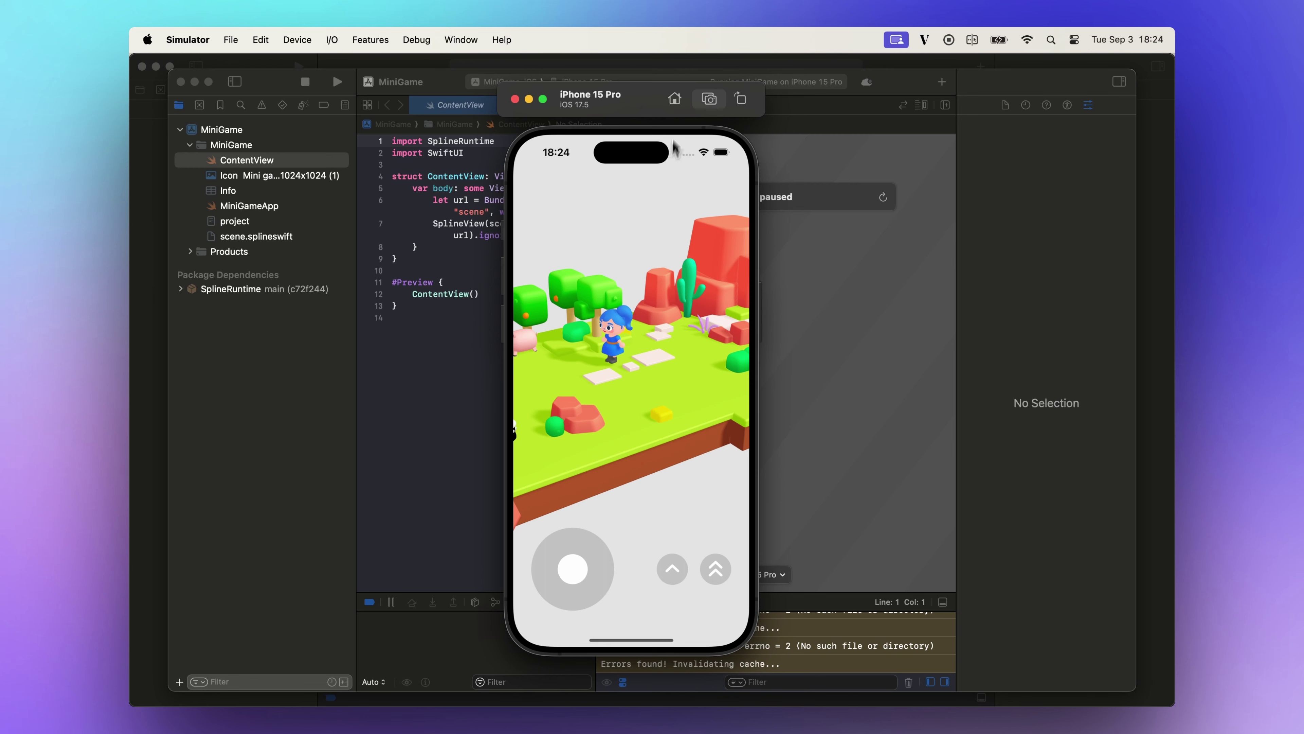
{"action": "left_click", "coordinate": [742, 100]}
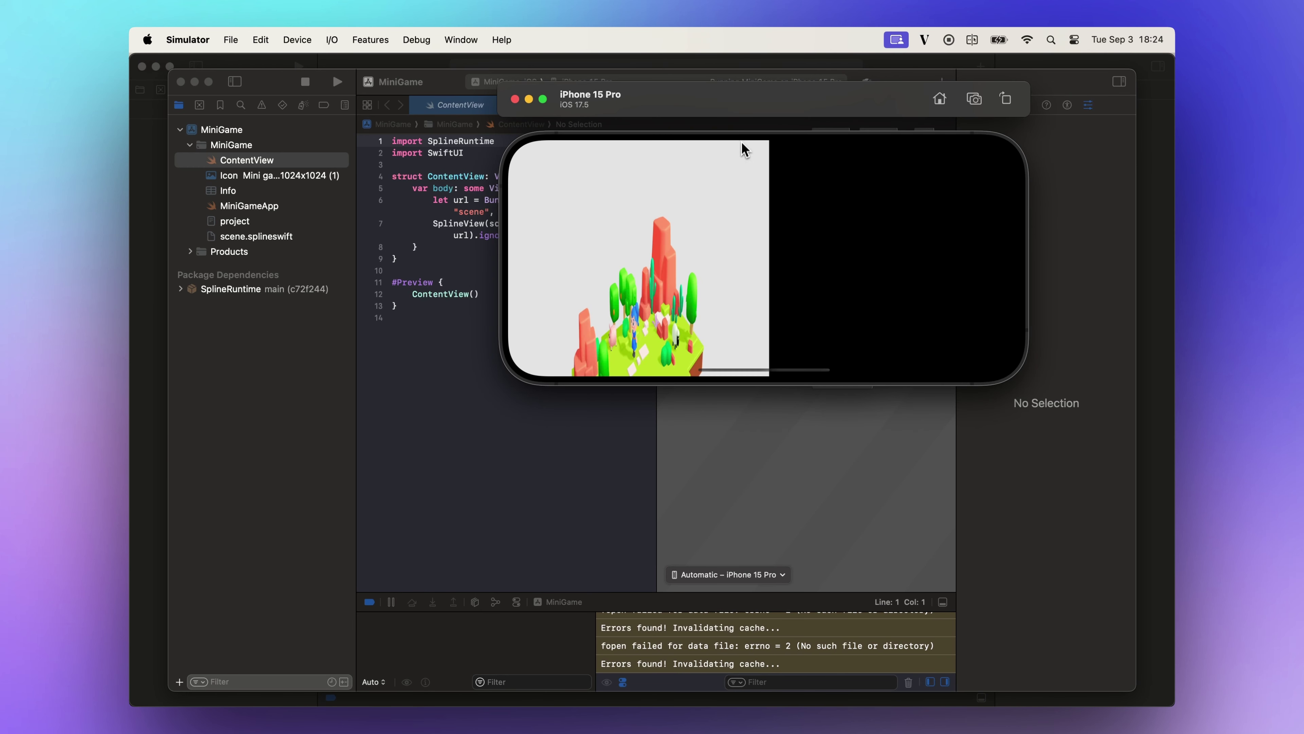
{"action": "left_click_drag", "start_coordinate": [760, 129], "coordinate": [658, 231]}
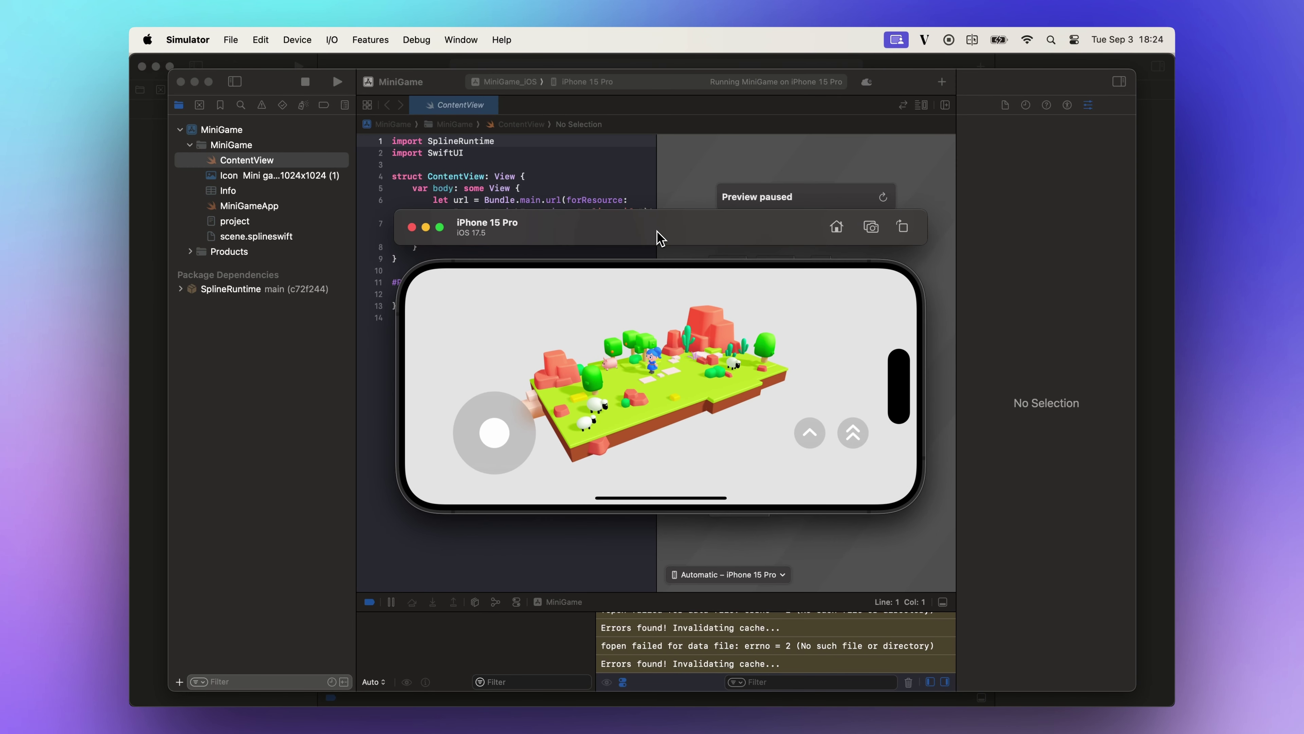
{"action": "left_click_drag", "start_coordinate": [515, 436], "coordinate": [496, 482]}
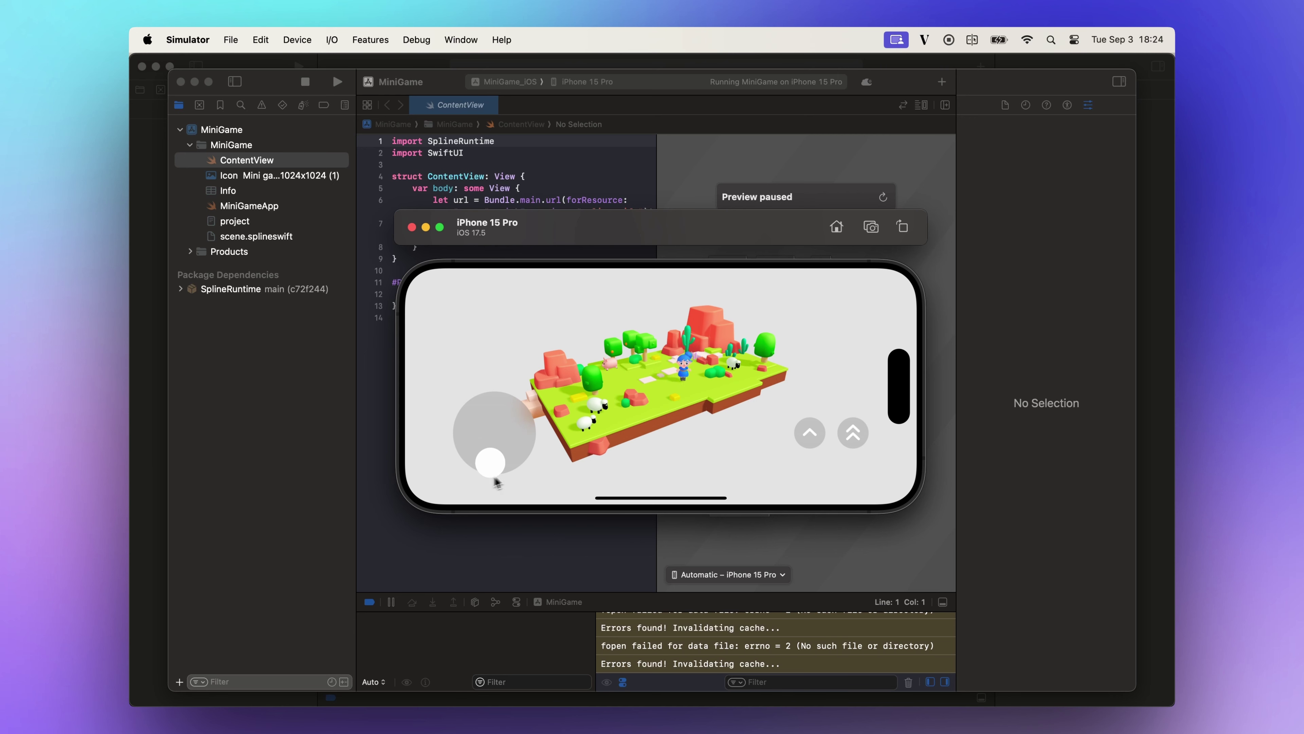
{"action": "left_click_drag", "start_coordinate": [421, 468], "coordinate": [430, 407]}
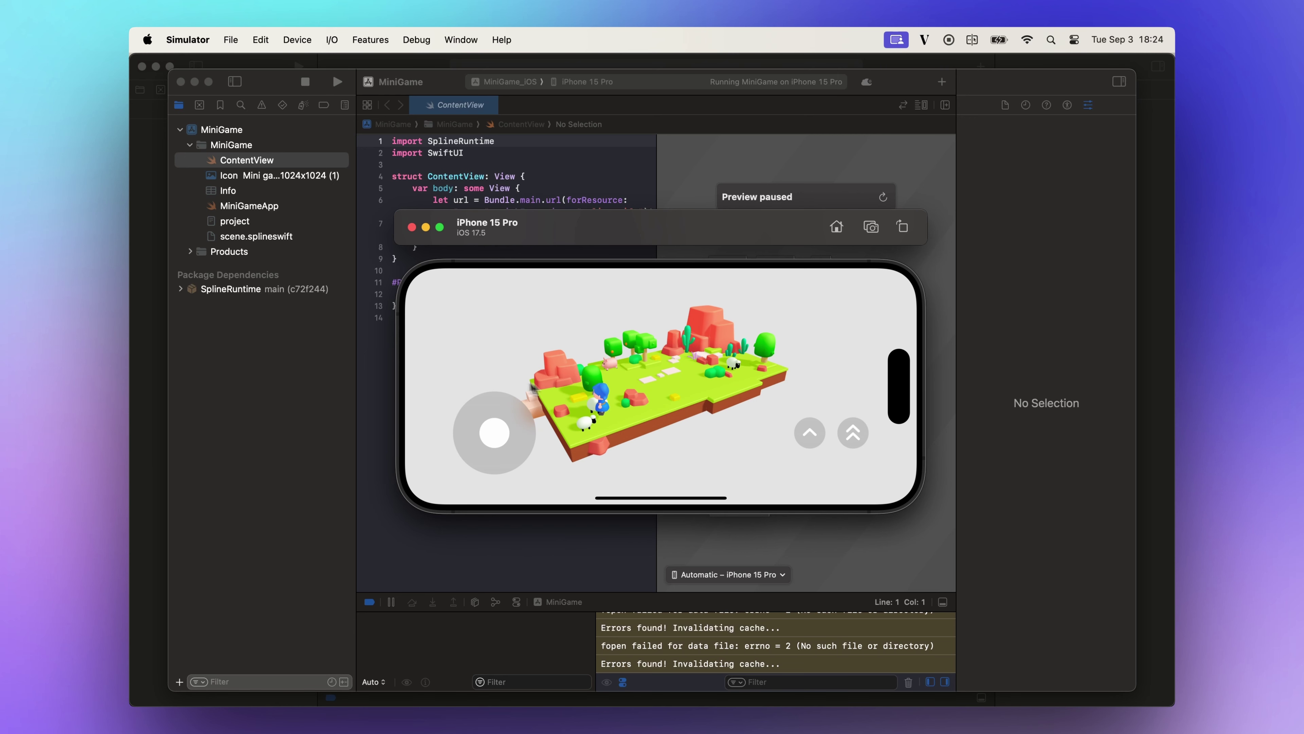
Run MiniGame on the iPad Pro 13-inch (M4) simulator in landscape and walk the character.
{"action": "left_click", "coordinate": [623, 84]}
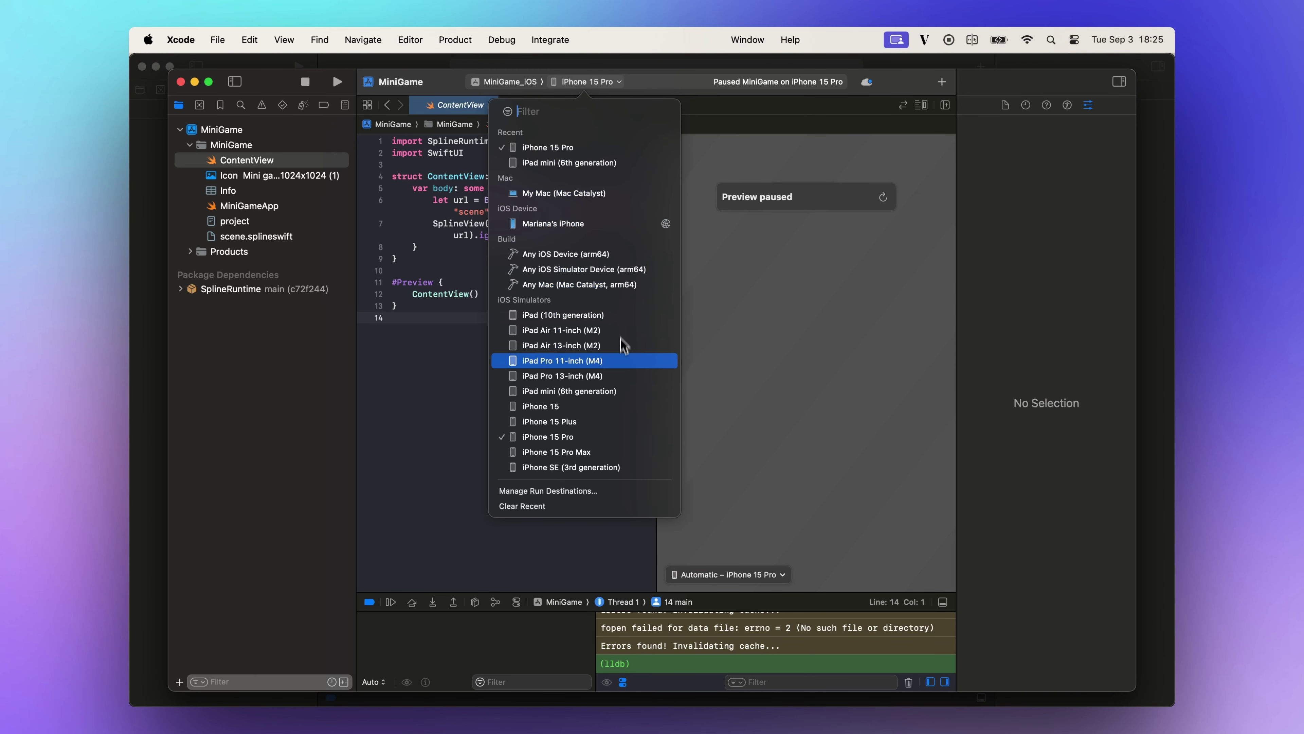
{"action": "left_click", "coordinate": [617, 377]}
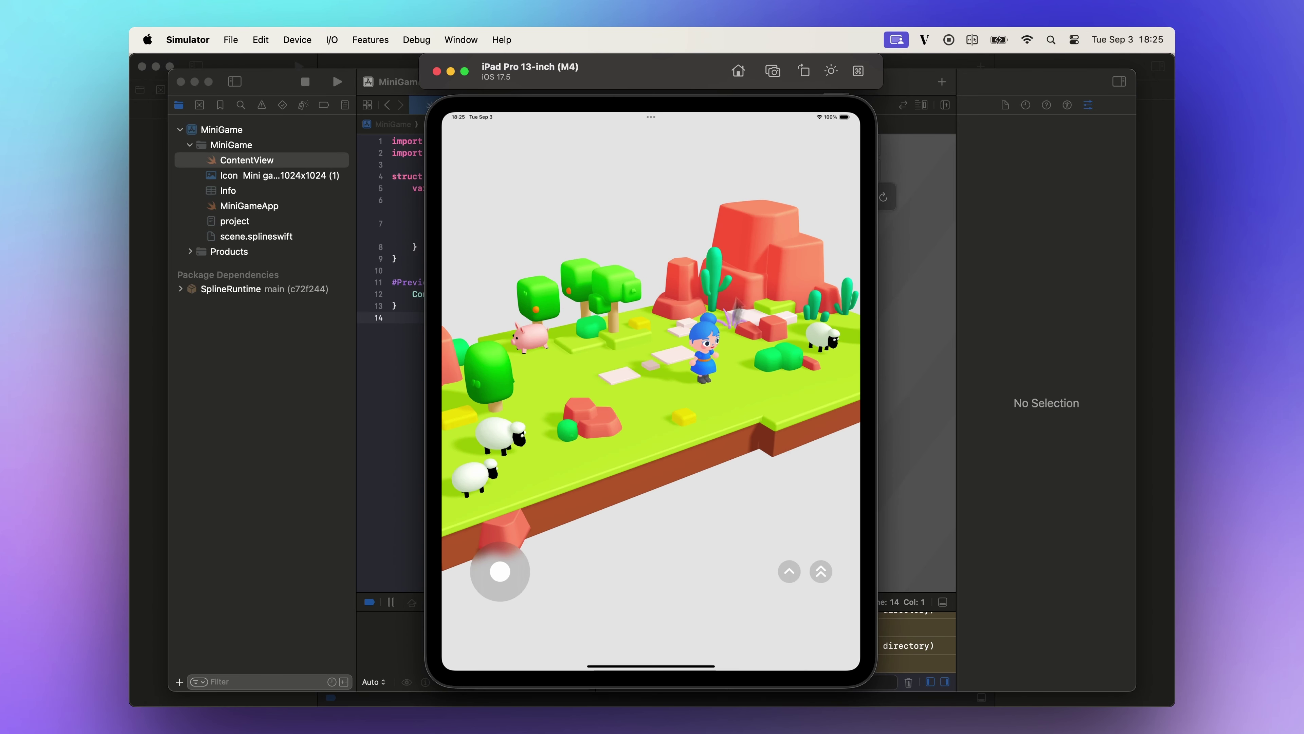
{"action": "left_click", "coordinate": [803, 74]}
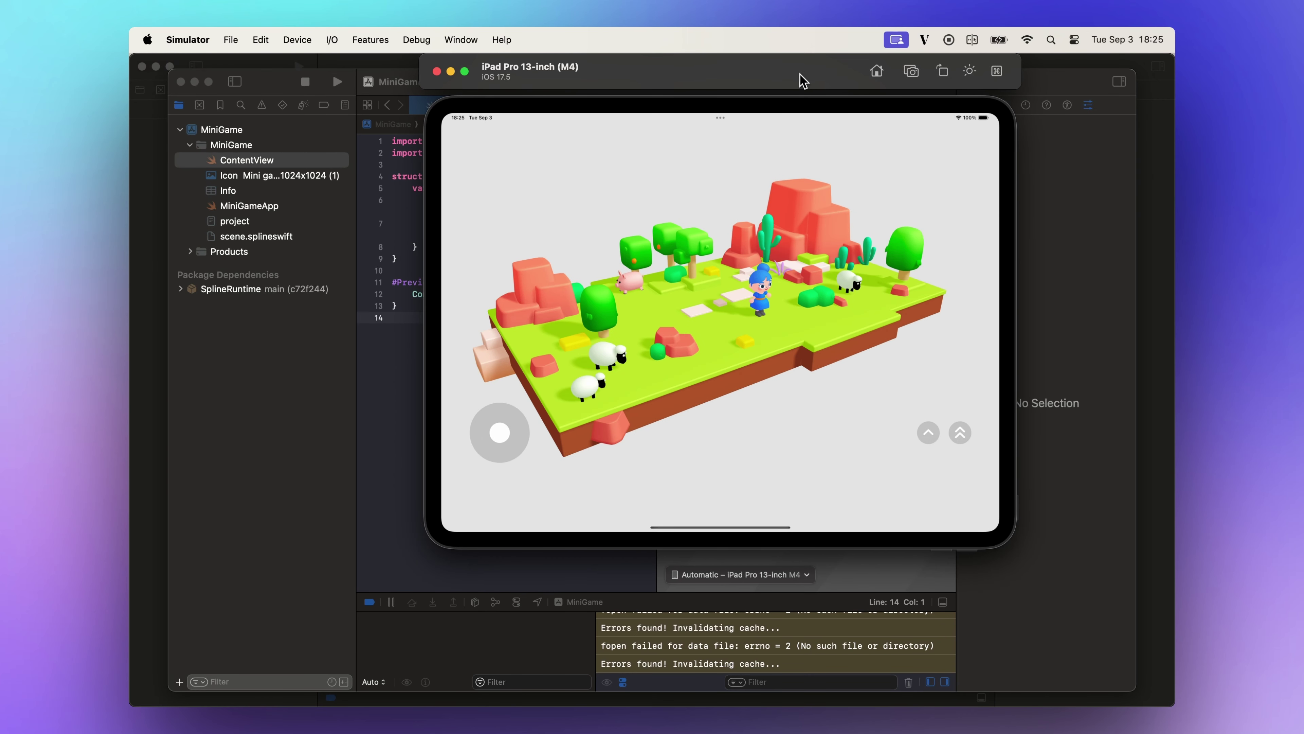
{"action": "left_click_drag", "start_coordinate": [803, 80], "coordinate": [732, 161]}
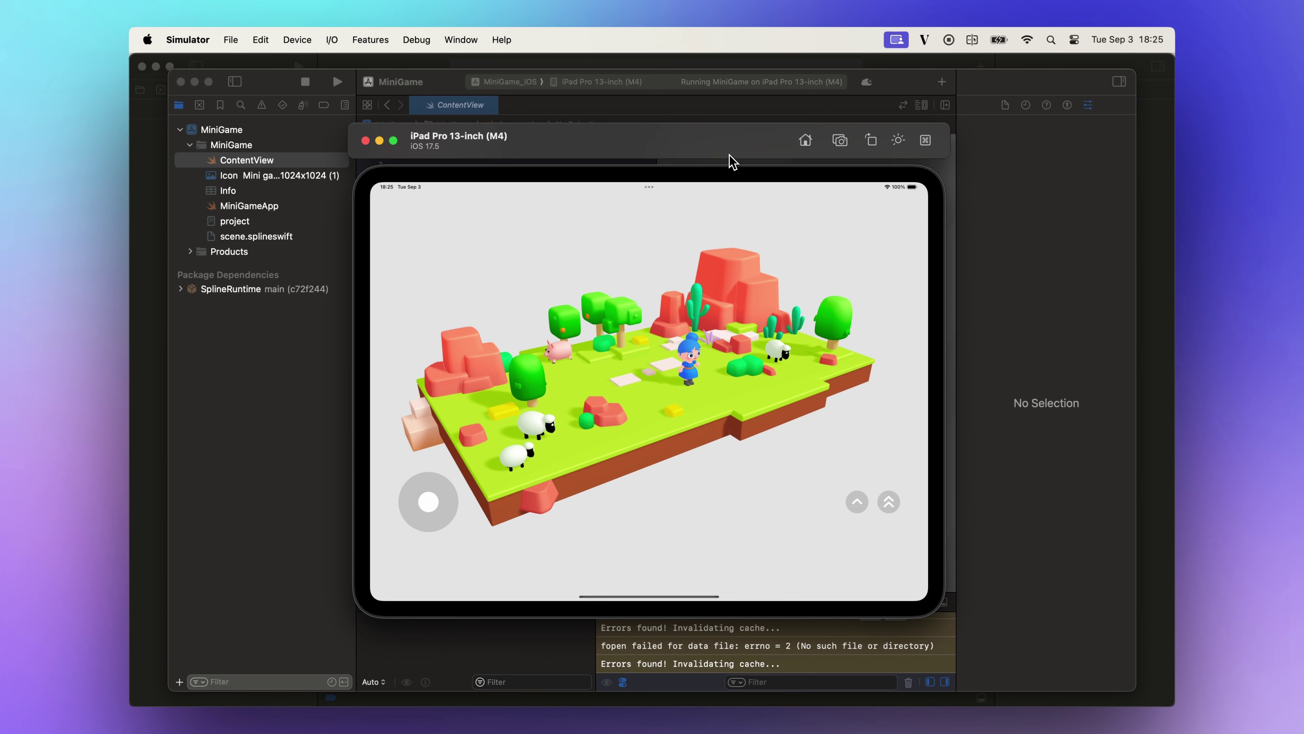
{"action": "left_click_drag", "start_coordinate": [428, 501], "coordinate": [432, 585]}
Recolour the character's hair pink and the dress and belt materials purple.
{"action": "left_click", "coordinate": [853, 511]}
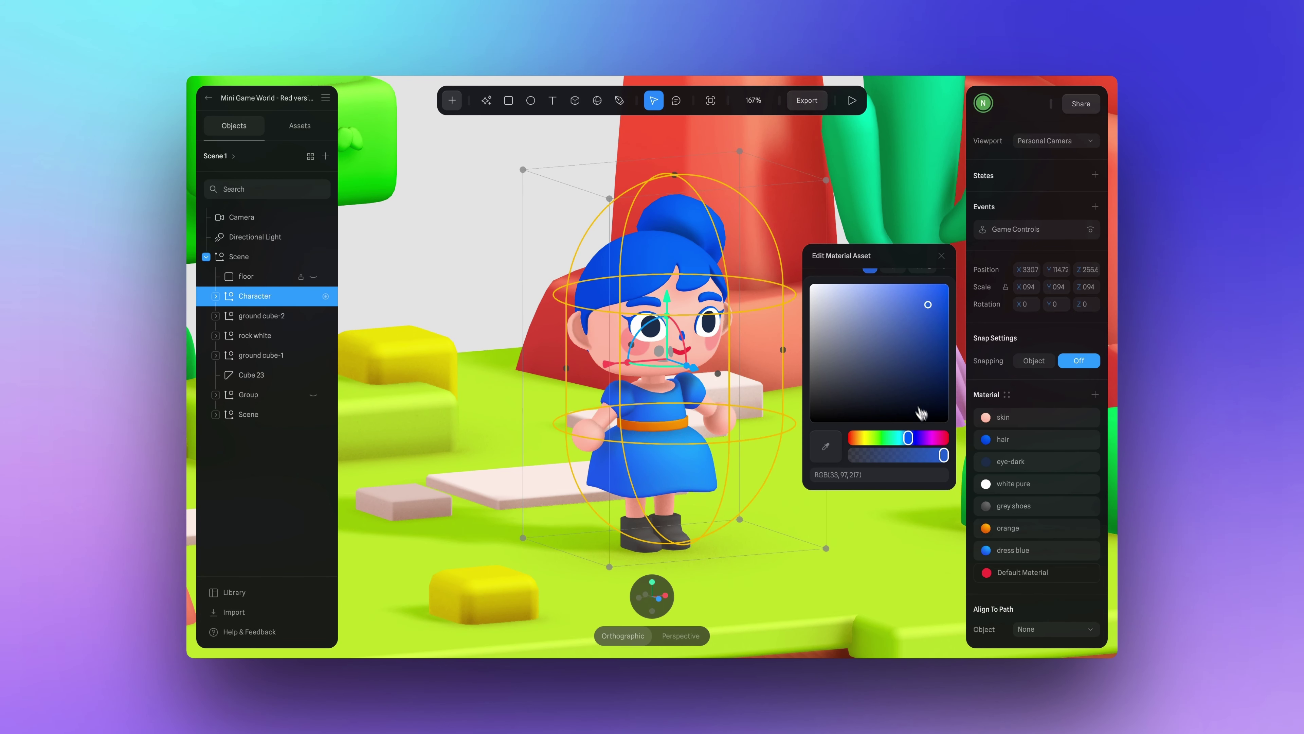
{"action": "left_click", "coordinate": [941, 438]}
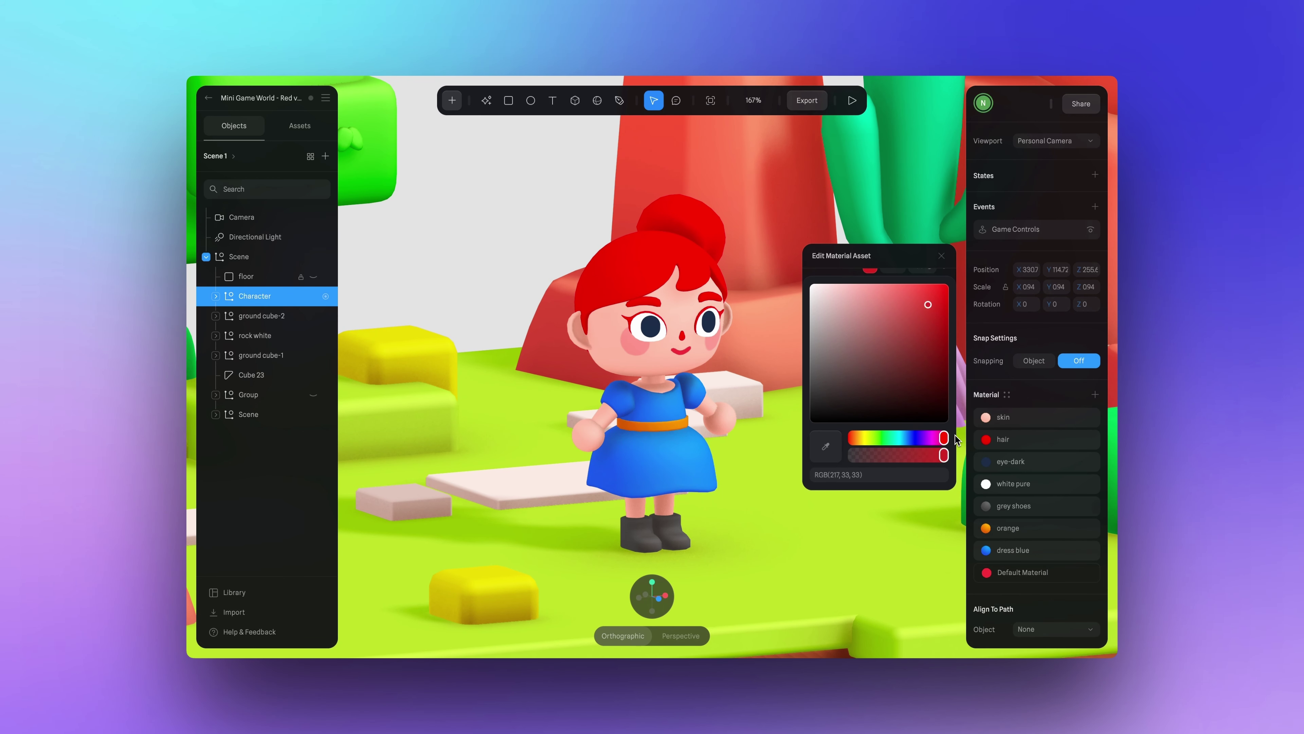
{"action": "left_click_drag", "start_coordinate": [944, 438], "coordinate": [935, 440]}
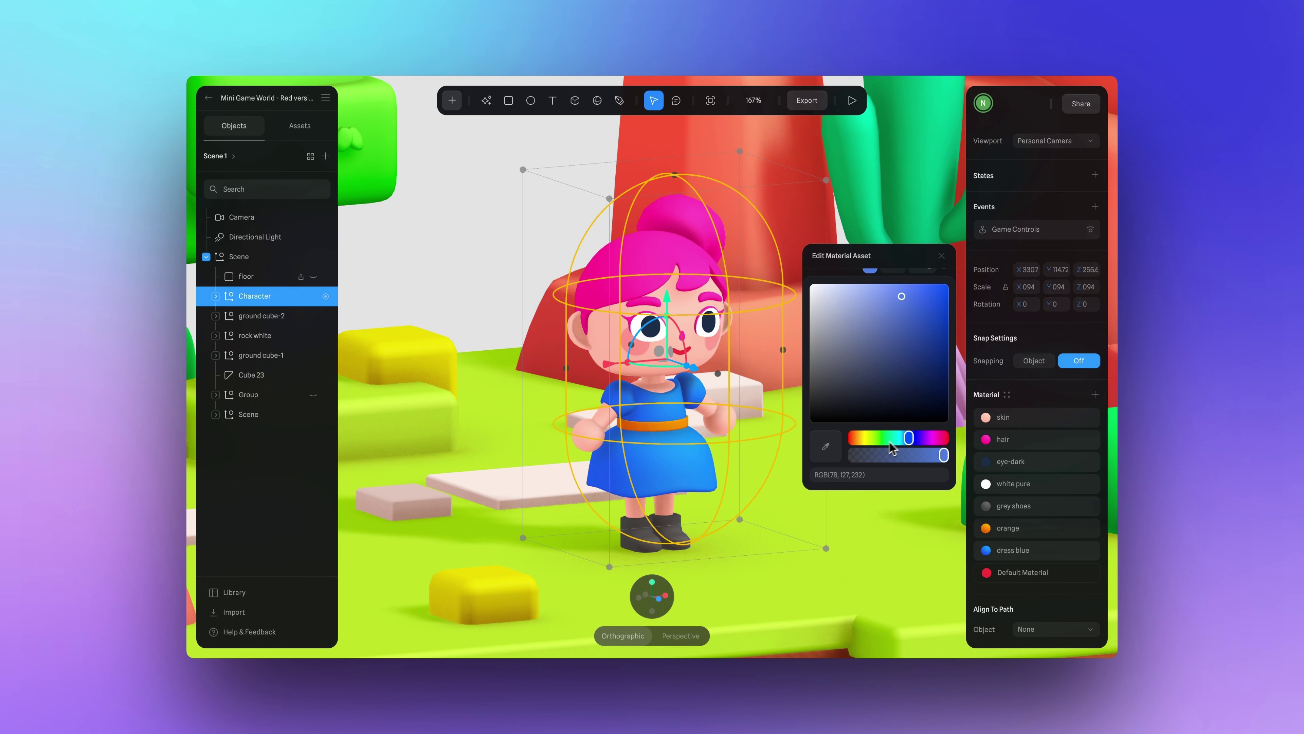
{"action": "left_click_drag", "start_coordinate": [872, 440], "coordinate": [923, 437]}
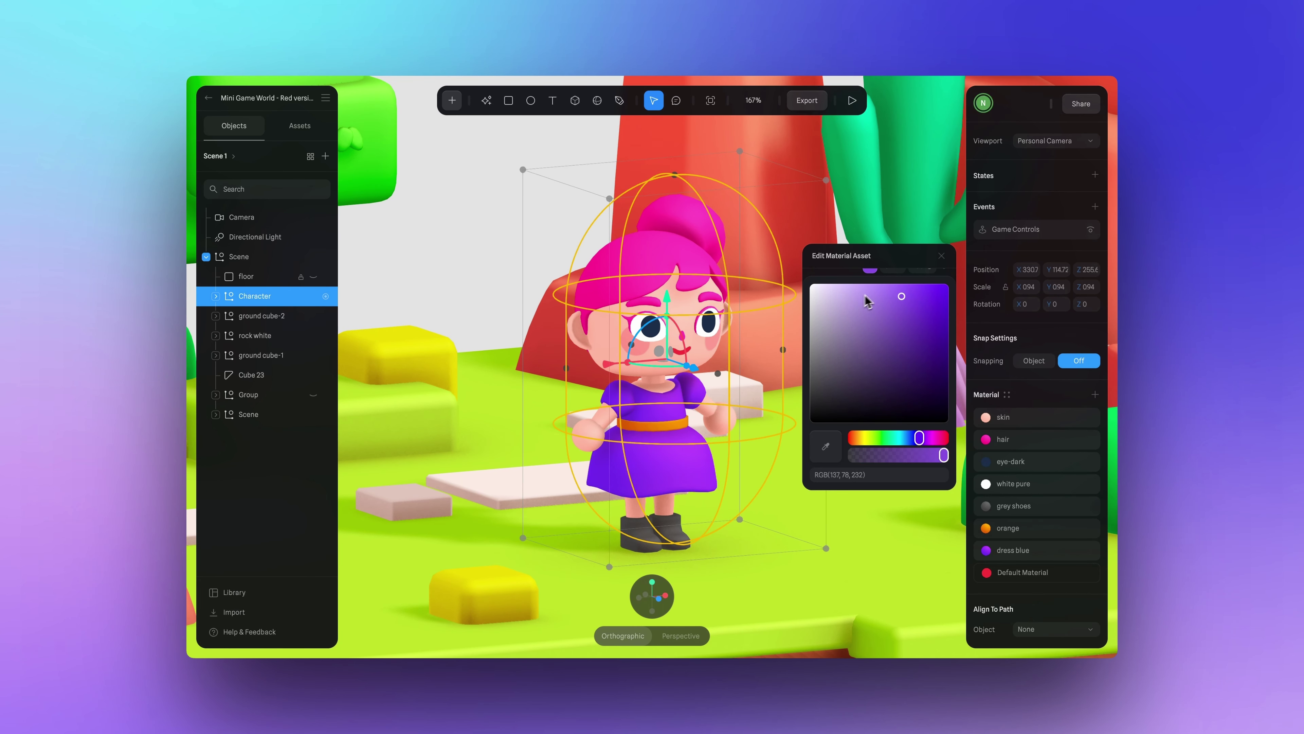
{"action": "left_click_drag", "start_coordinate": [867, 301], "coordinate": [903, 324]}
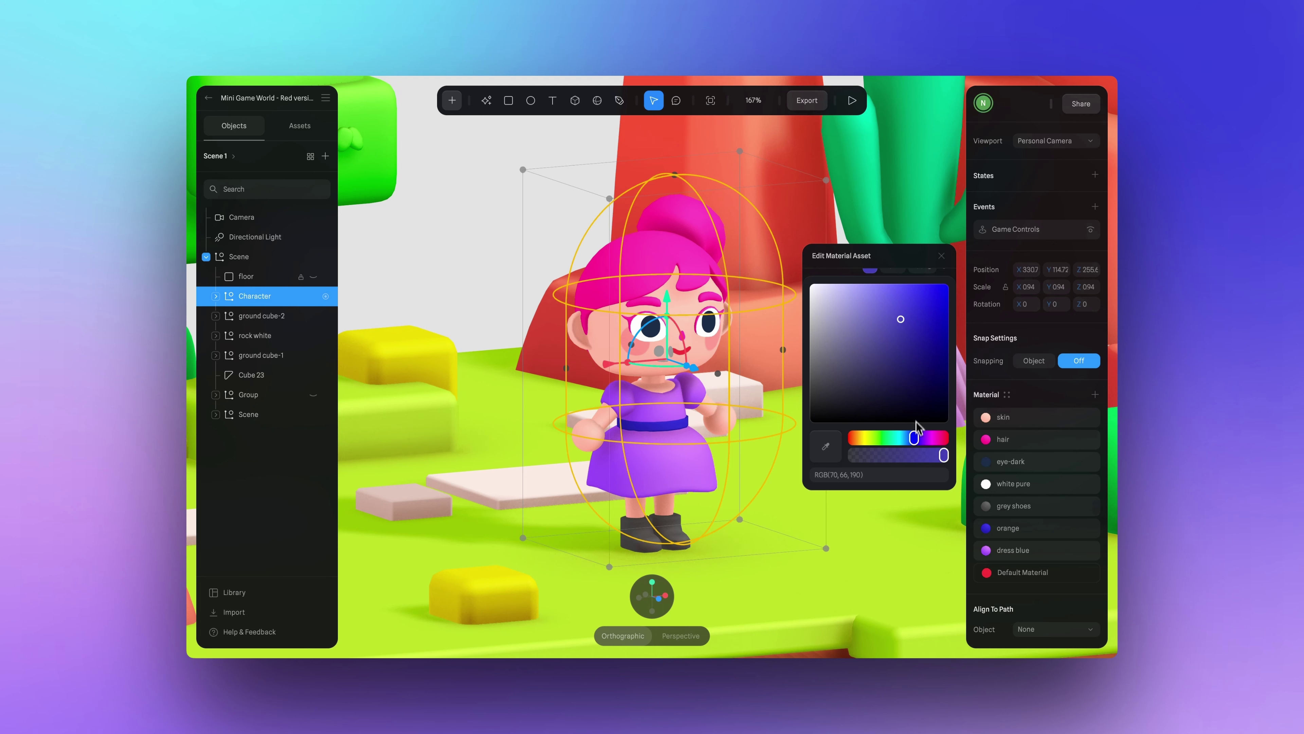
{"action": "left_click_drag", "start_coordinate": [914, 437], "coordinate": [922, 438]}
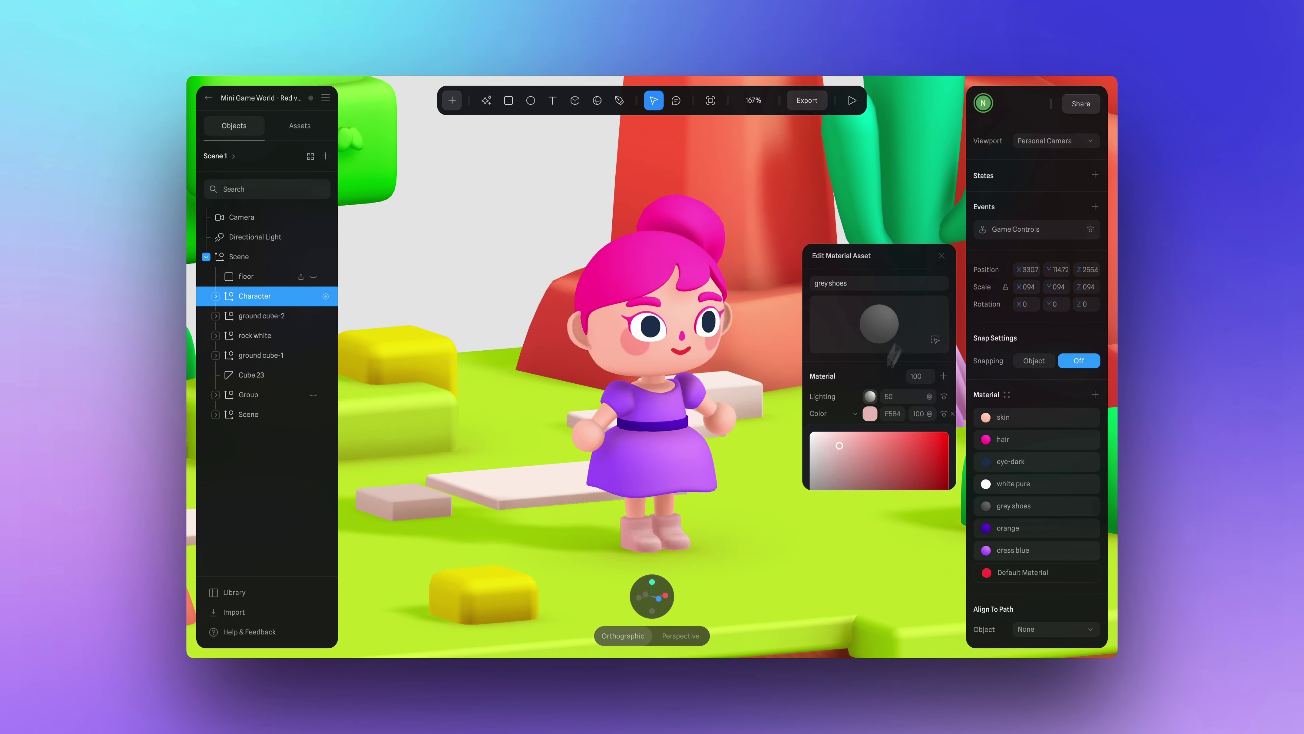
Change the shoe material to a saturated orange.
{"action": "left_click", "coordinate": [839, 446]}
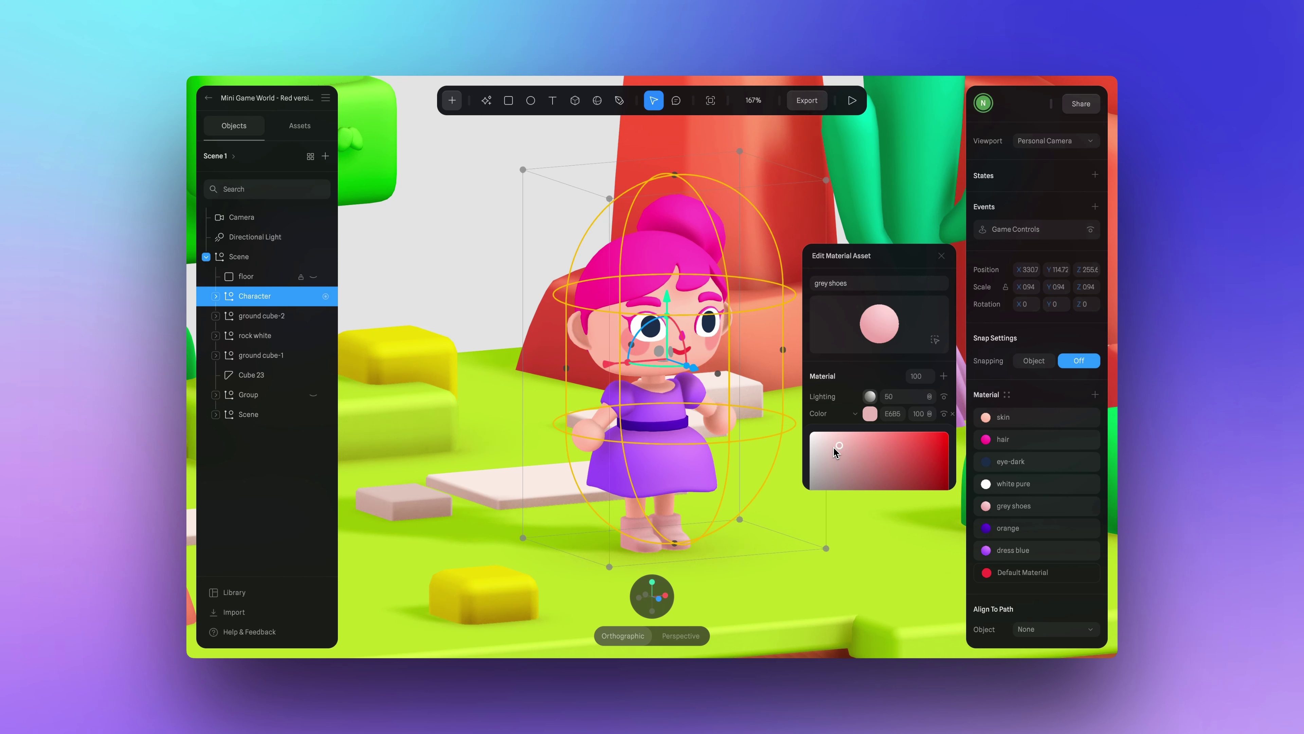
{"action": "left_click", "coordinate": [817, 445]}
{"action": "scroll", "coordinate": [819, 445], "scroll_direction": "down", "scroll_amount": 3}
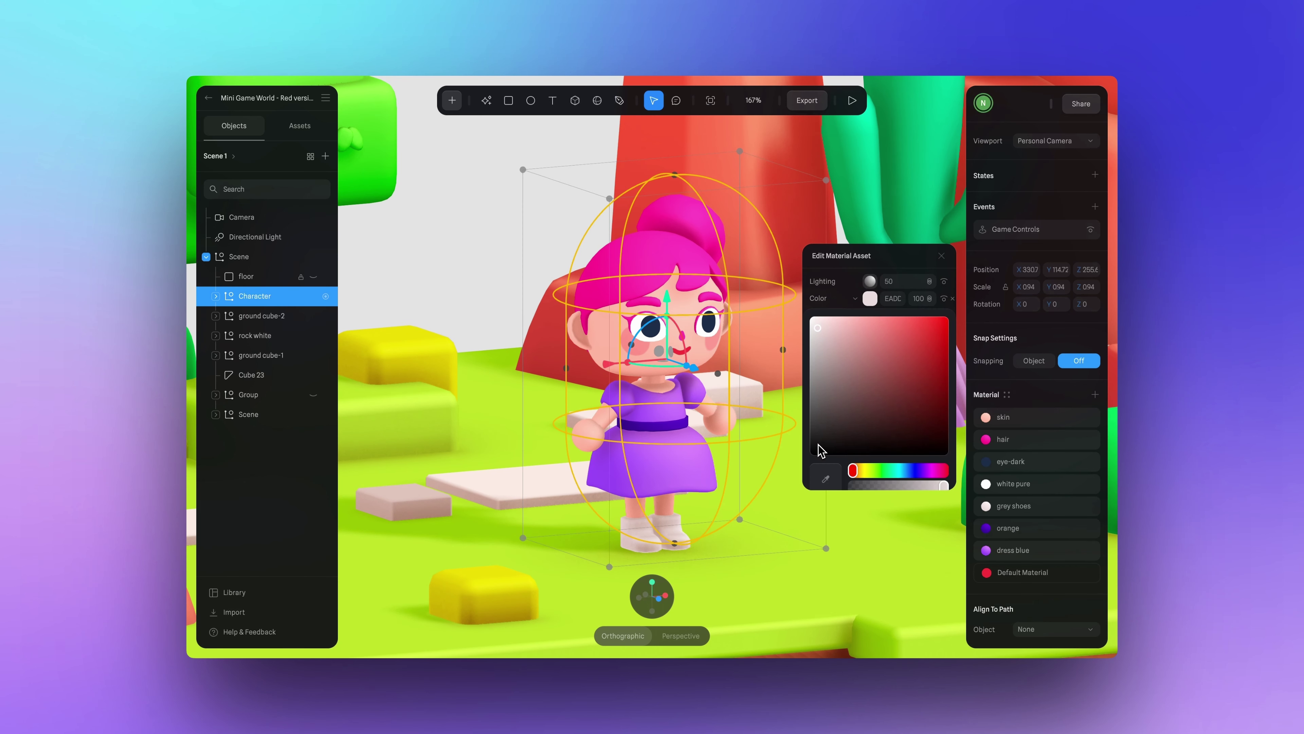
{"action": "scroll", "coordinate": [873, 451], "scroll_direction": "down", "scroll_amount": 1}
{"action": "left_click", "coordinate": [864, 440]}
{"action": "left_click", "coordinate": [927, 290]}
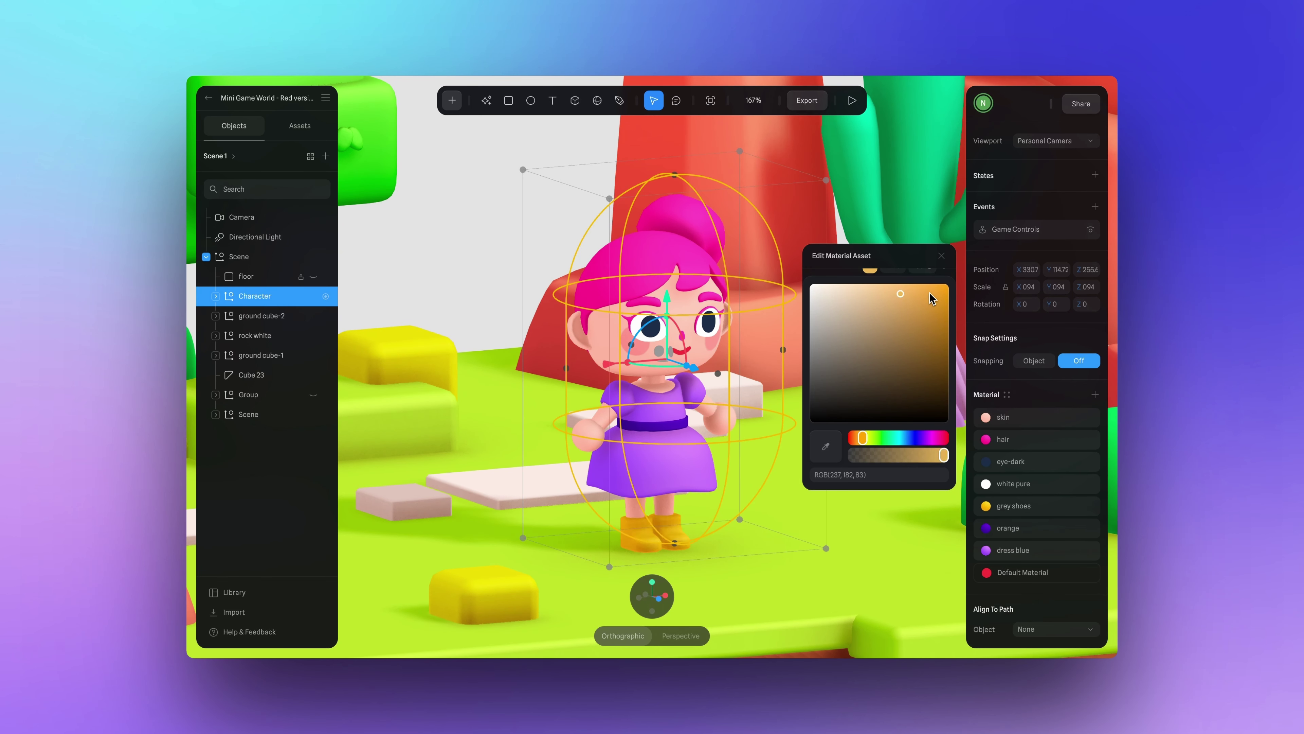
{"action": "key", "text": "Escape"}
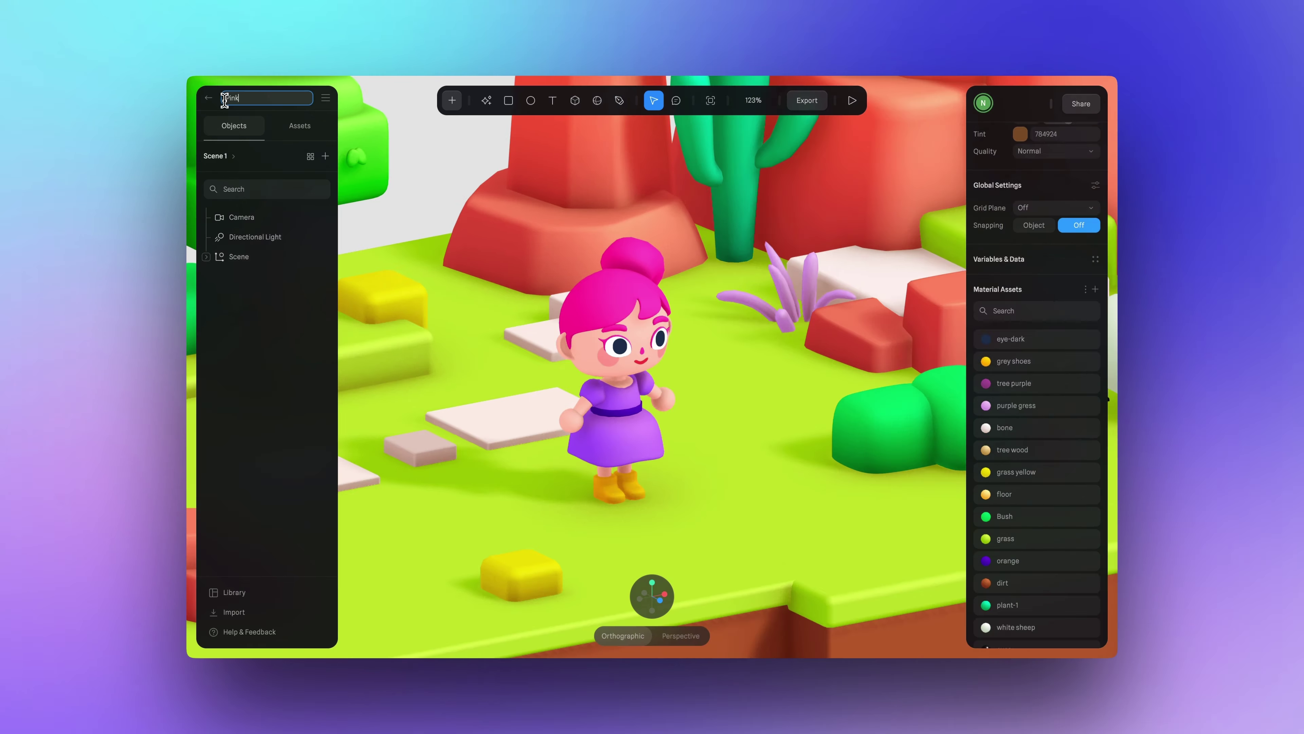
Name the recoloured scene 'Pink Version'.
{"action": "type", "text": "Pink Version"}
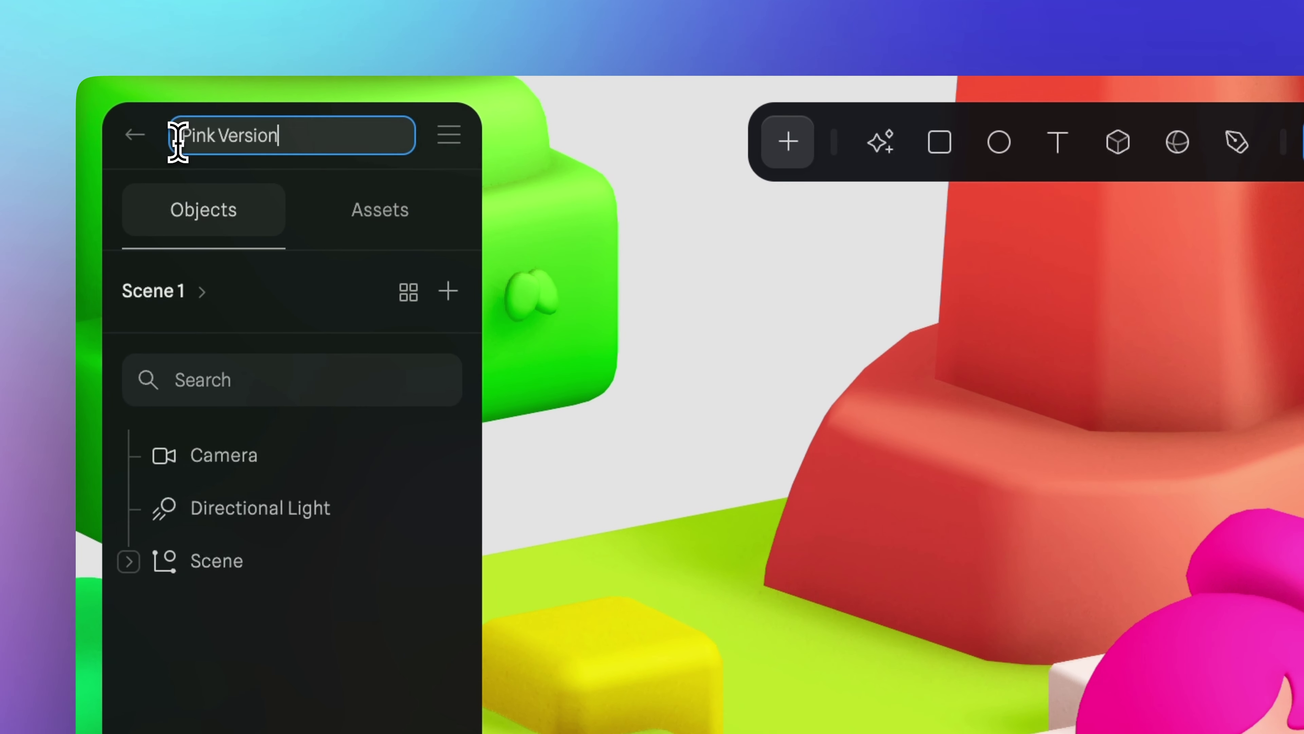
{"action": "key", "text": "Return"}
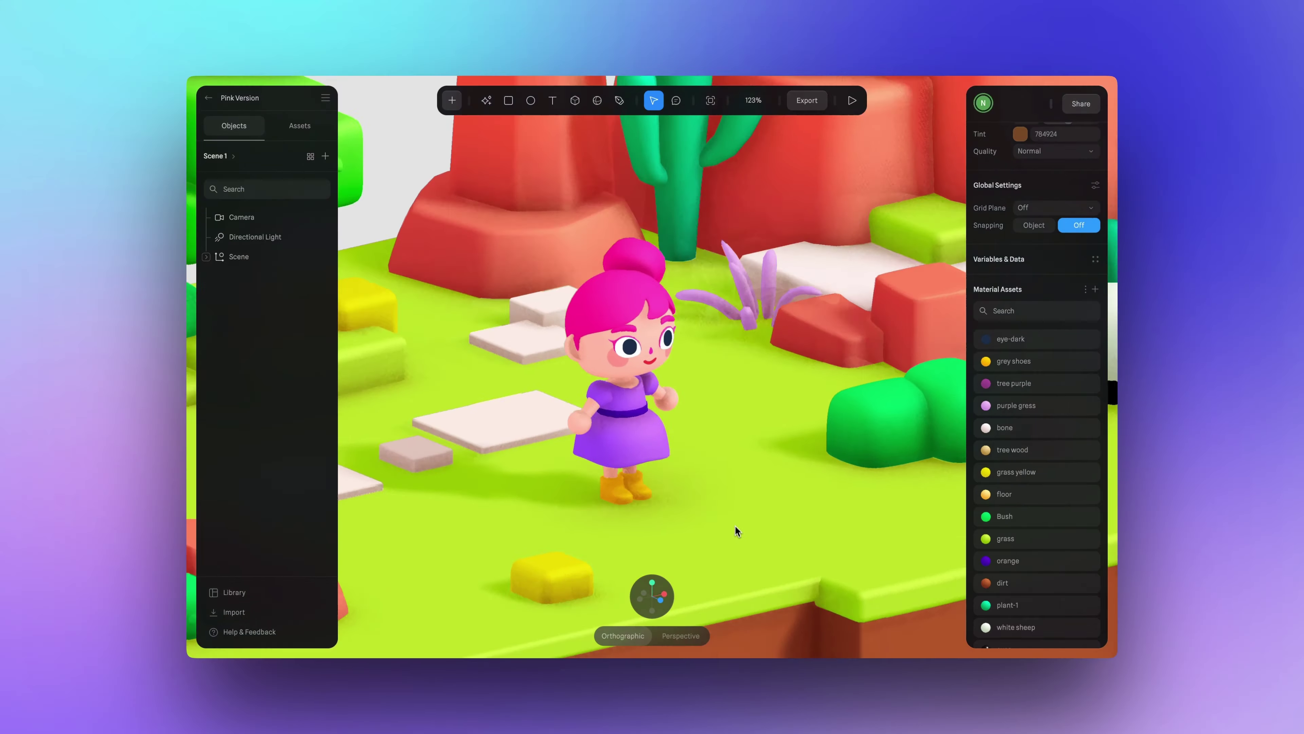
{"action": "scroll", "coordinate": [735, 526], "scroll_direction": "right", "scroll_amount": 10, "text": "alt"}
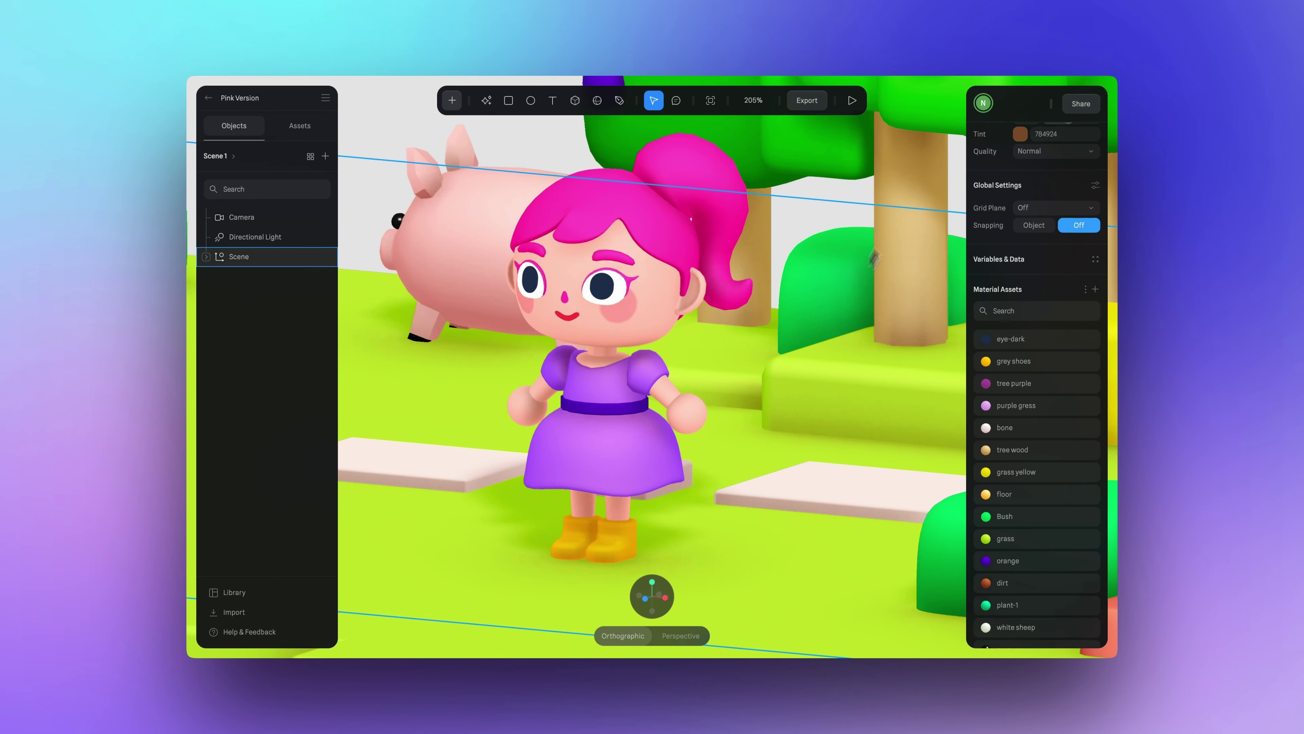
Playtest the scene by walking and jumping the girl character, then save it and open Export.
{"action": "left_click", "coordinate": [852, 100]}
{"action": "key", "text": "Left"}
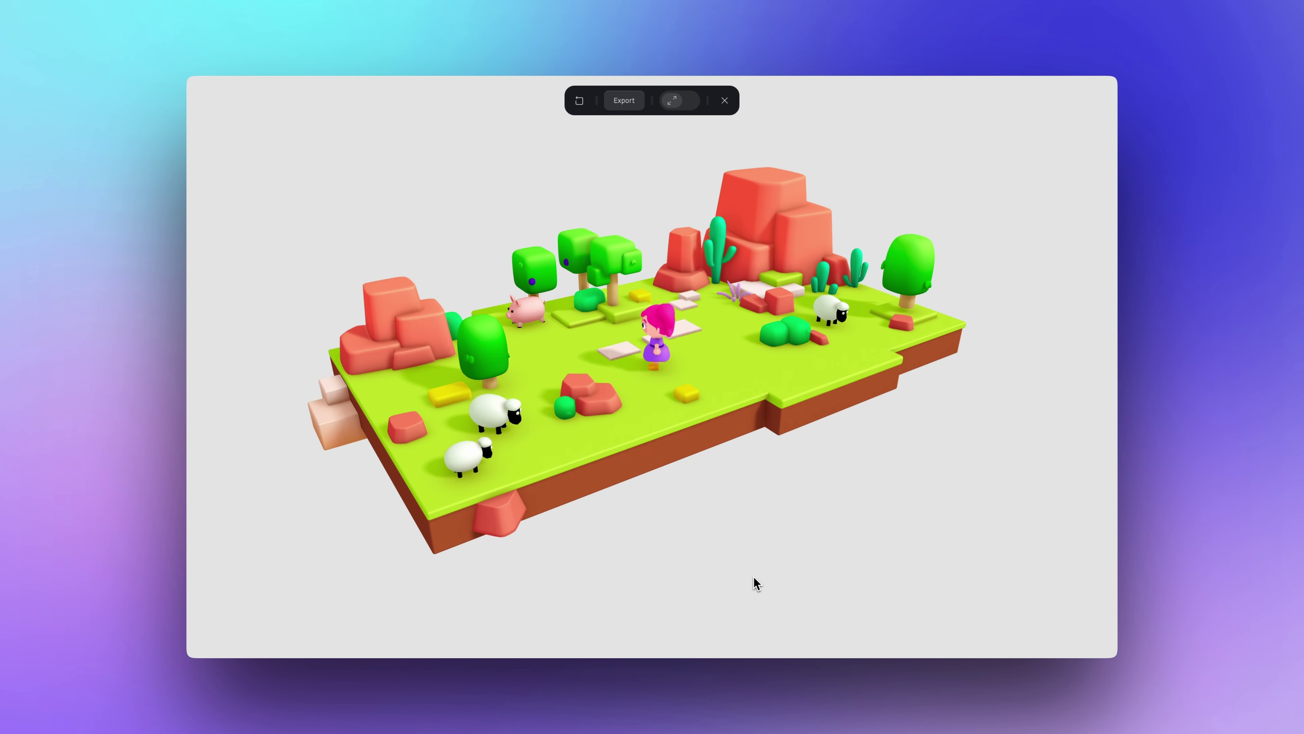
{"action": "key", "text": "Down"}
{"action": "key", "text": "space"}
{"action": "key", "text": "space"}
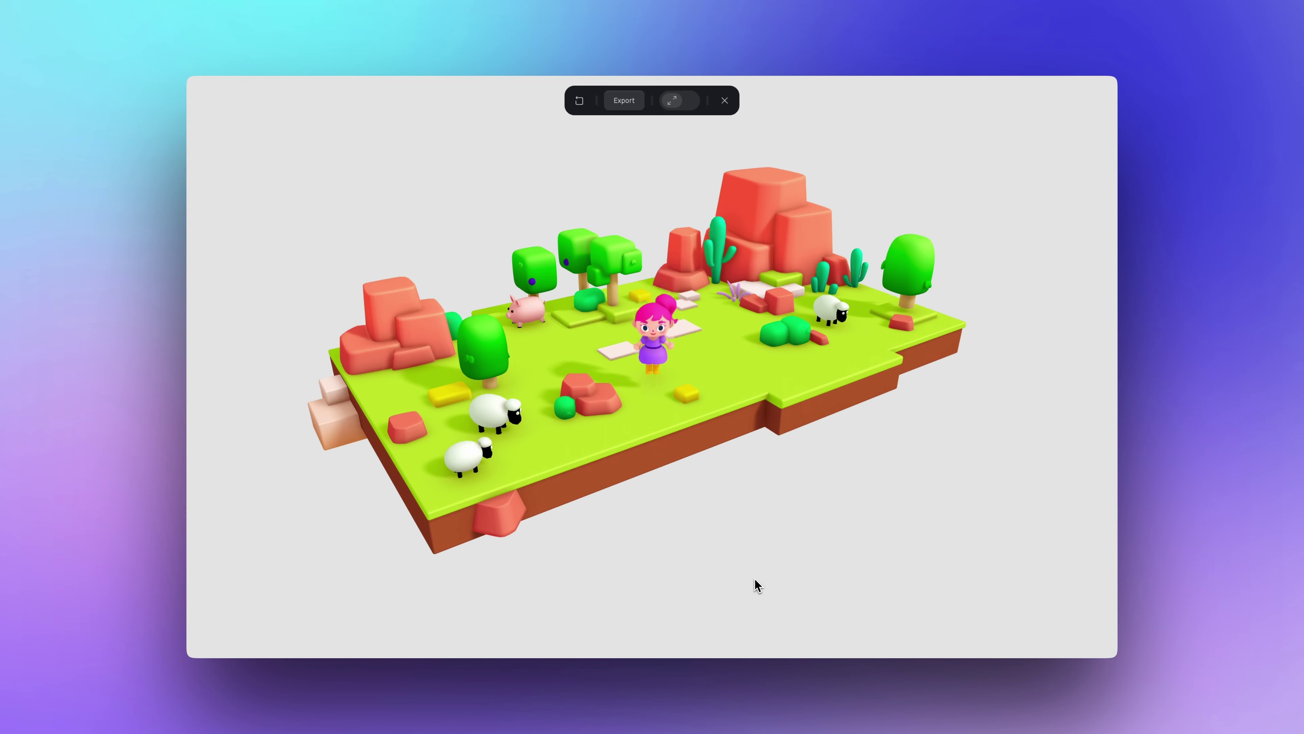
{"action": "key", "text": "super+s"}
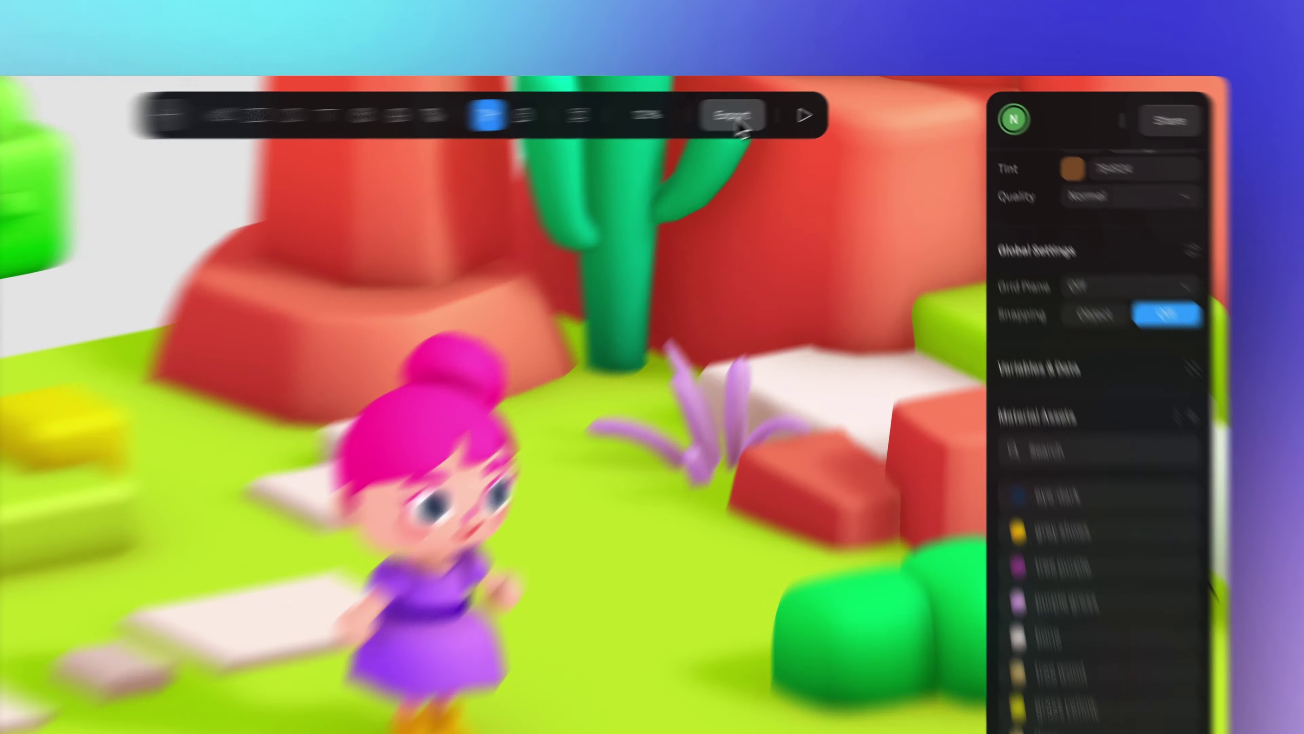
{"action": "left_click", "coordinate": [808, 100]}
Export as Apple Platform, then add pink_version.splineswift to the MiniGame project's MiniGame_iOS target.
{"action": "left_click", "coordinate": [152, 477]}
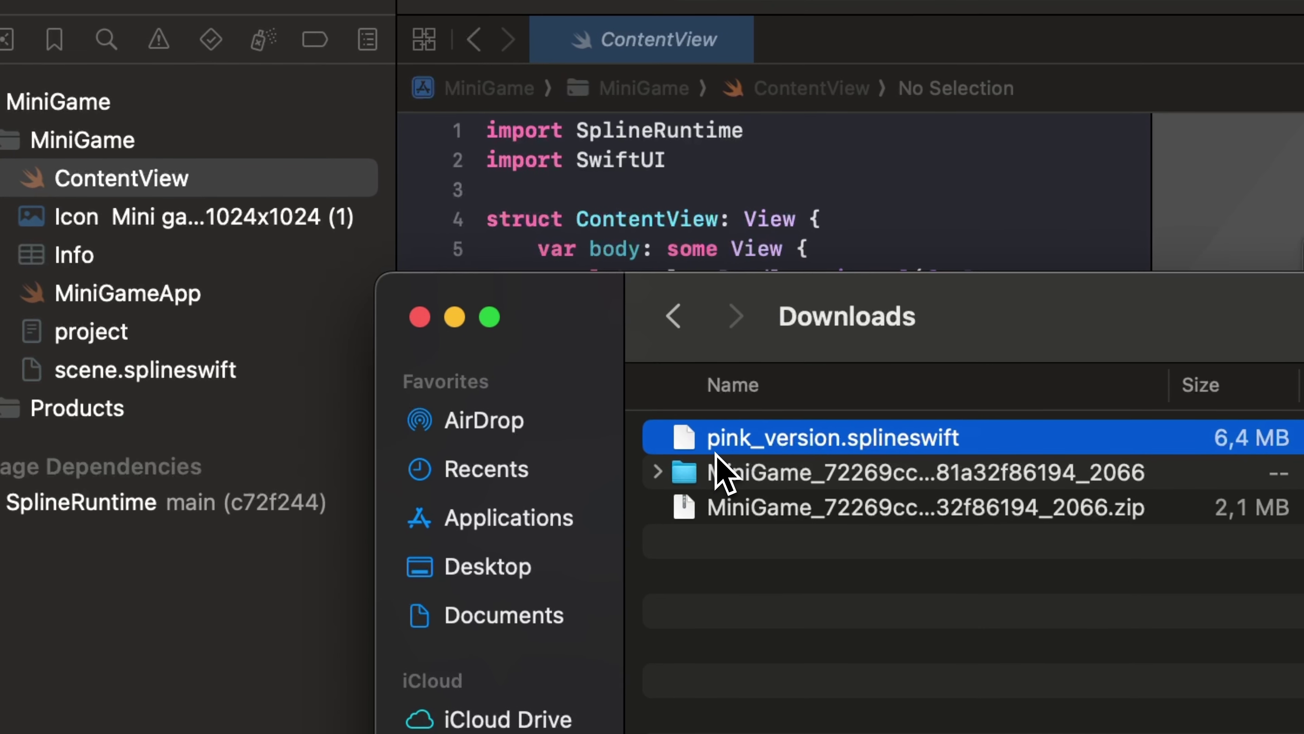
{"action": "left_click_drag", "start_coordinate": [834, 443], "coordinate": [221, 354]}
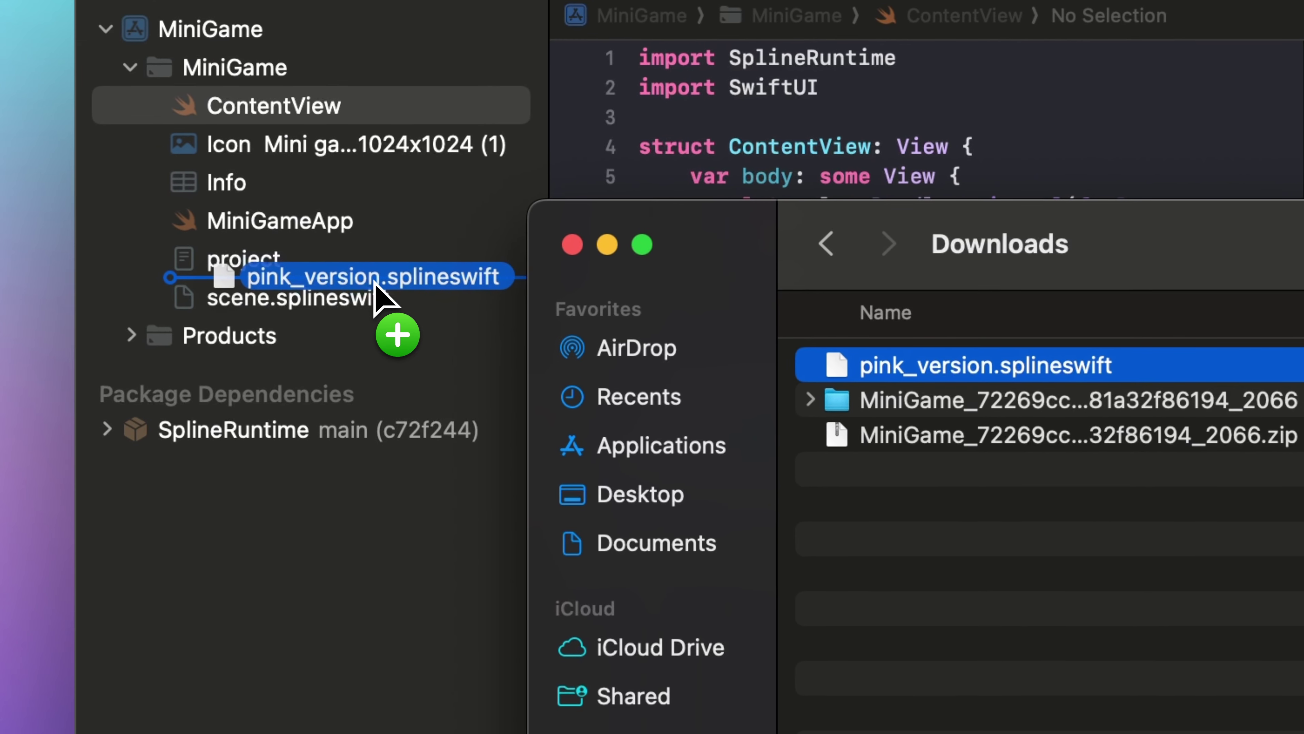
{"action": "left_click_drag", "start_coordinate": [374, 281], "coordinate": [373, 281]}
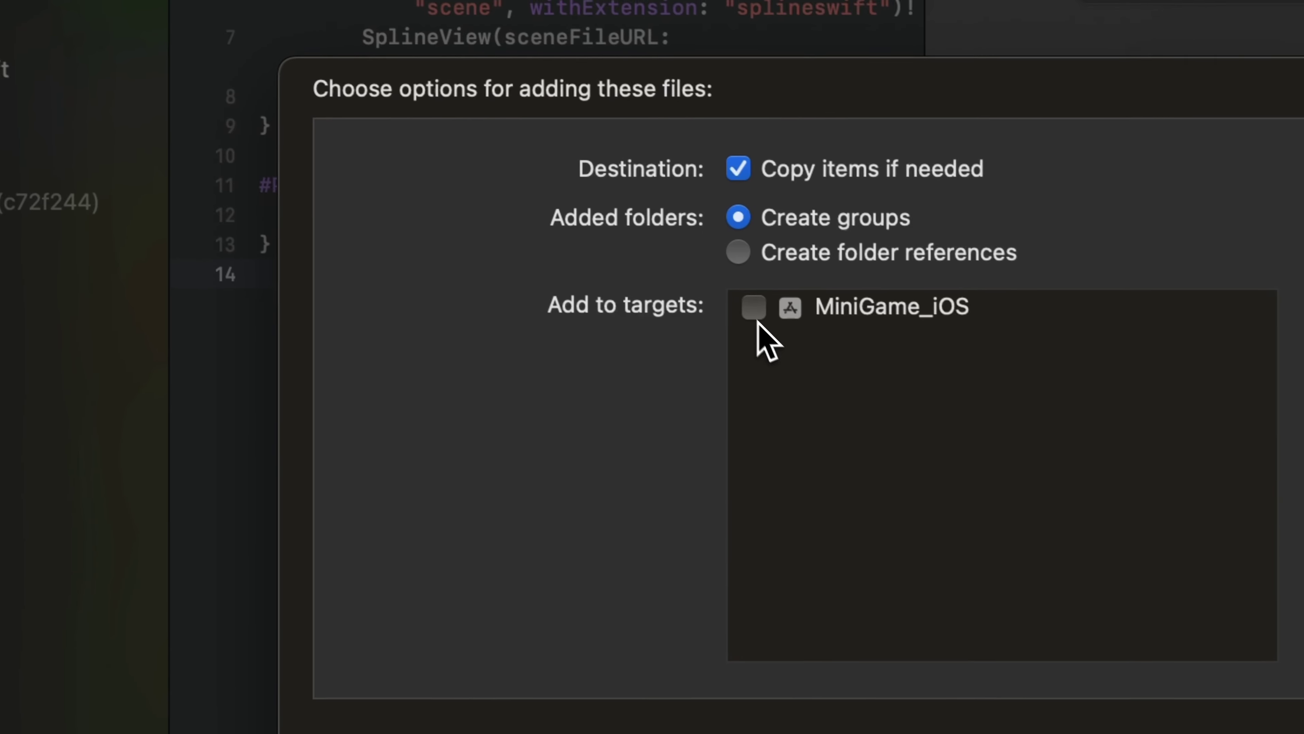
{"action": "left_click", "coordinate": [1134, 536]}
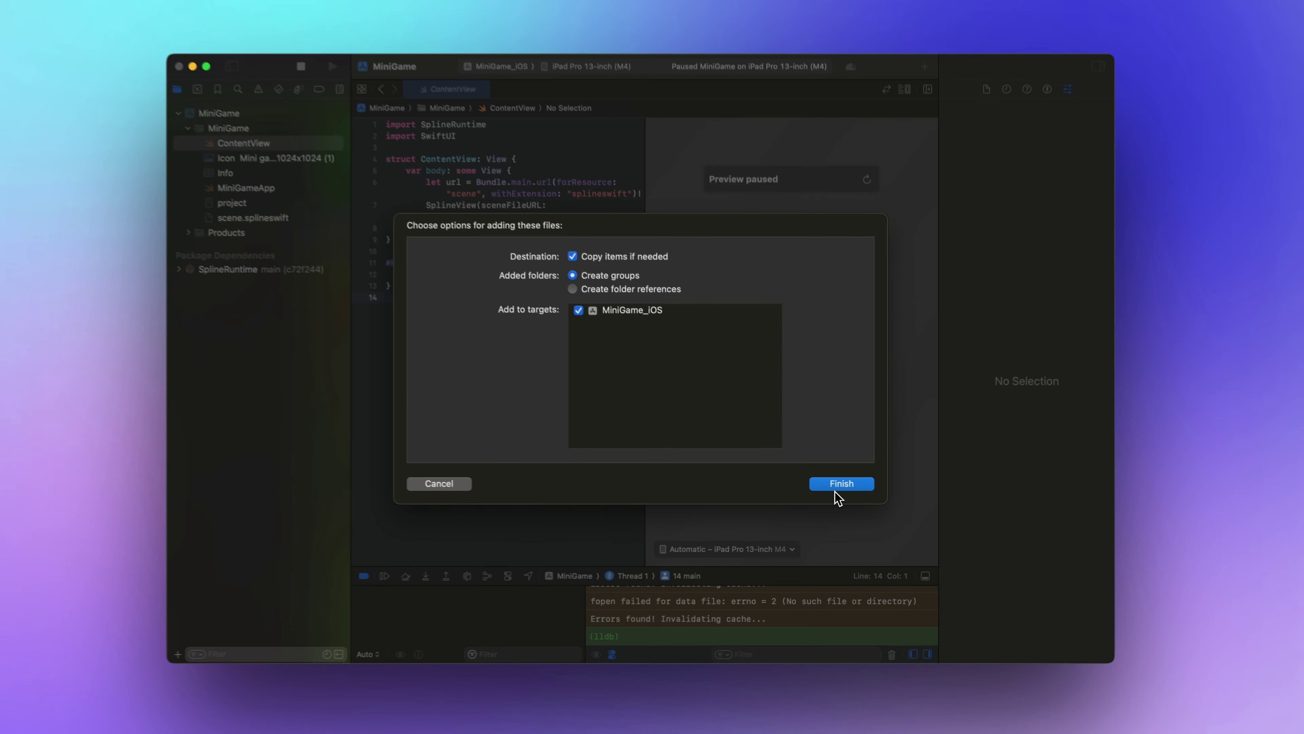
{"action": "left_click", "coordinate": [836, 488]}
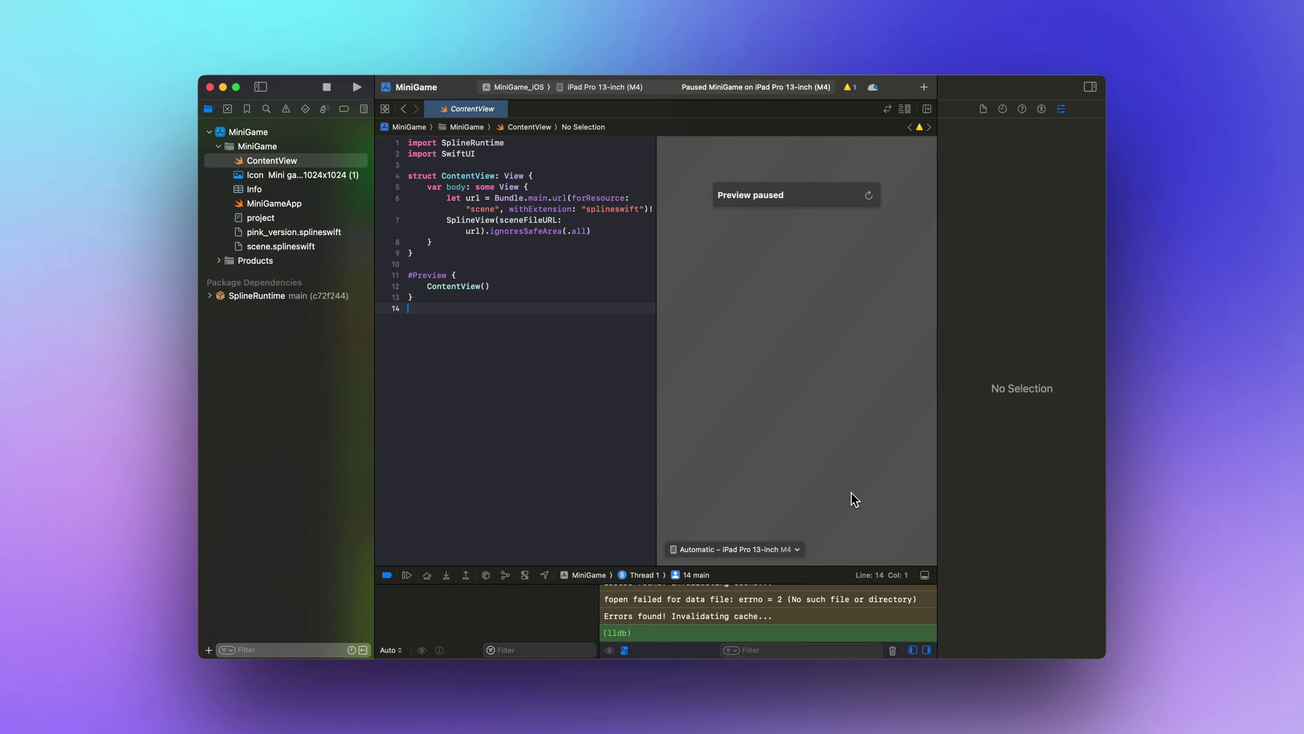
Change ContentView line 6's forResource from "scene" to "pink_version" and run the app again.
{"action": "key", "text": "super+z"}
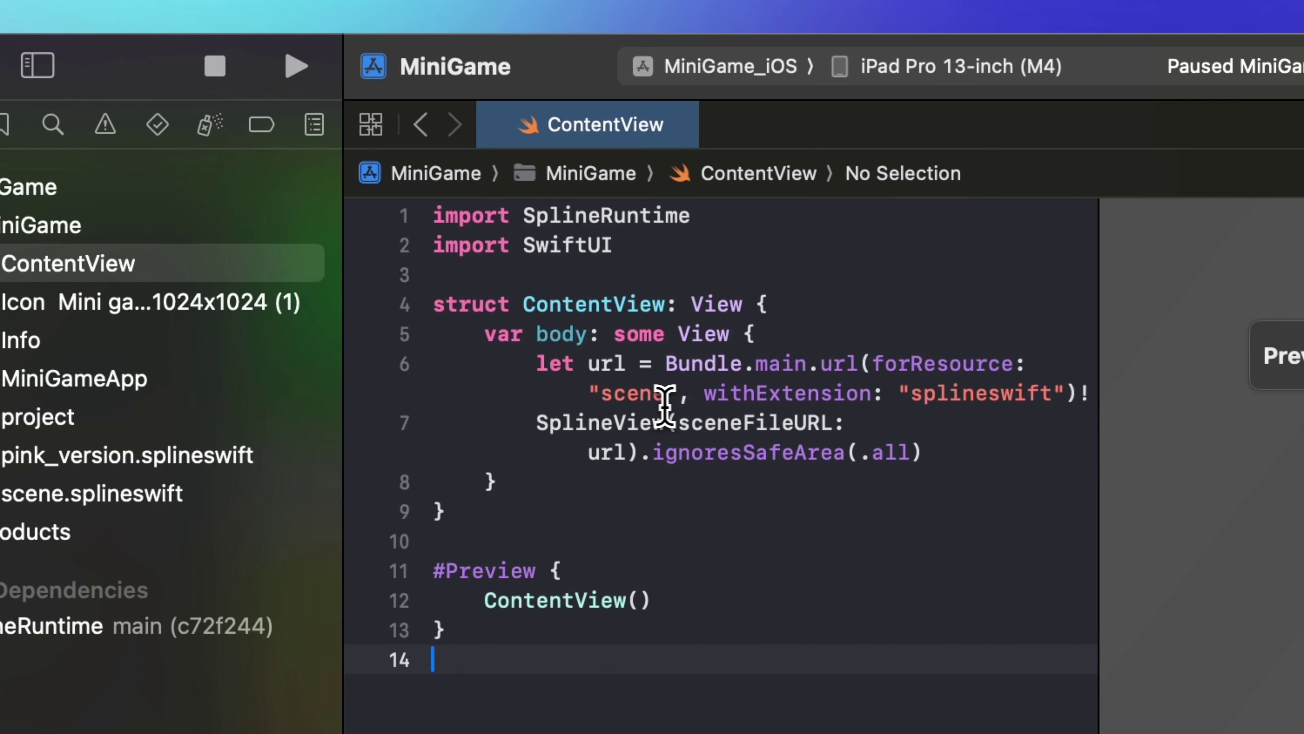
{"action": "left_click_drag", "start_coordinate": [594, 403], "coordinate": [625, 403]}
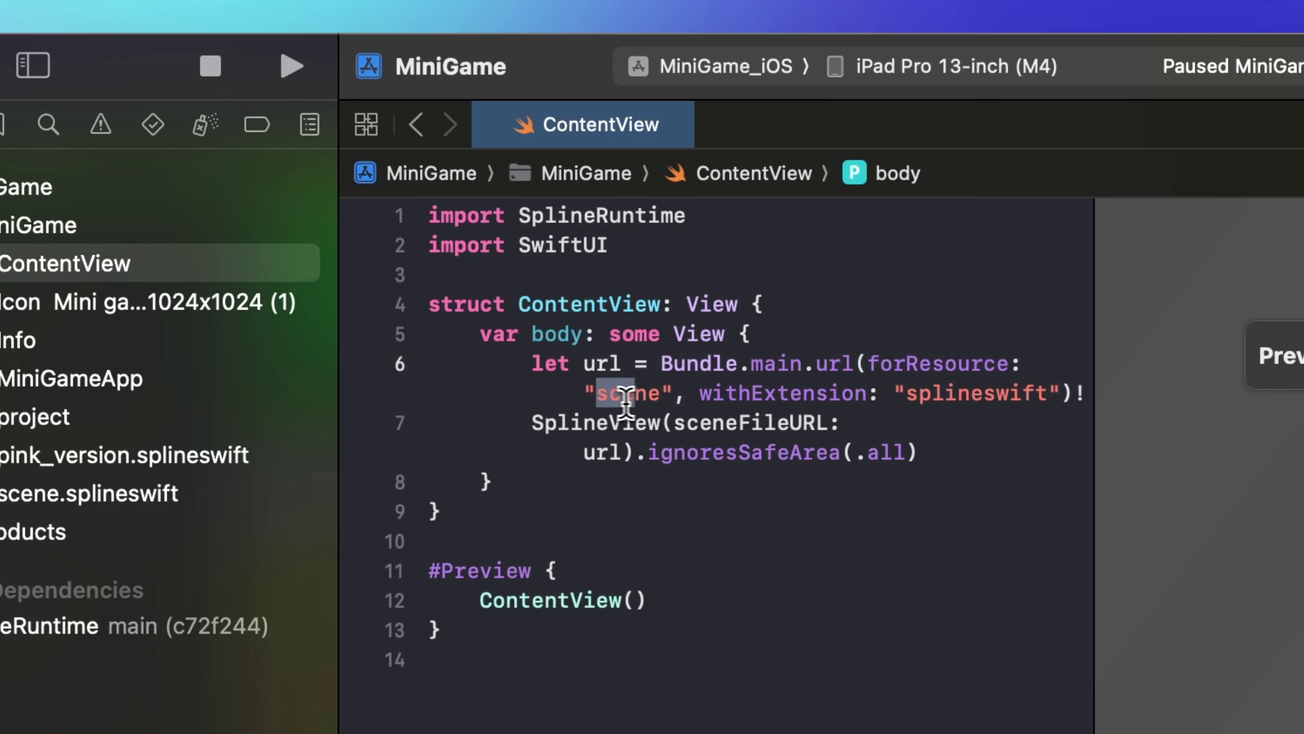
{"action": "type", "text": "pink"}
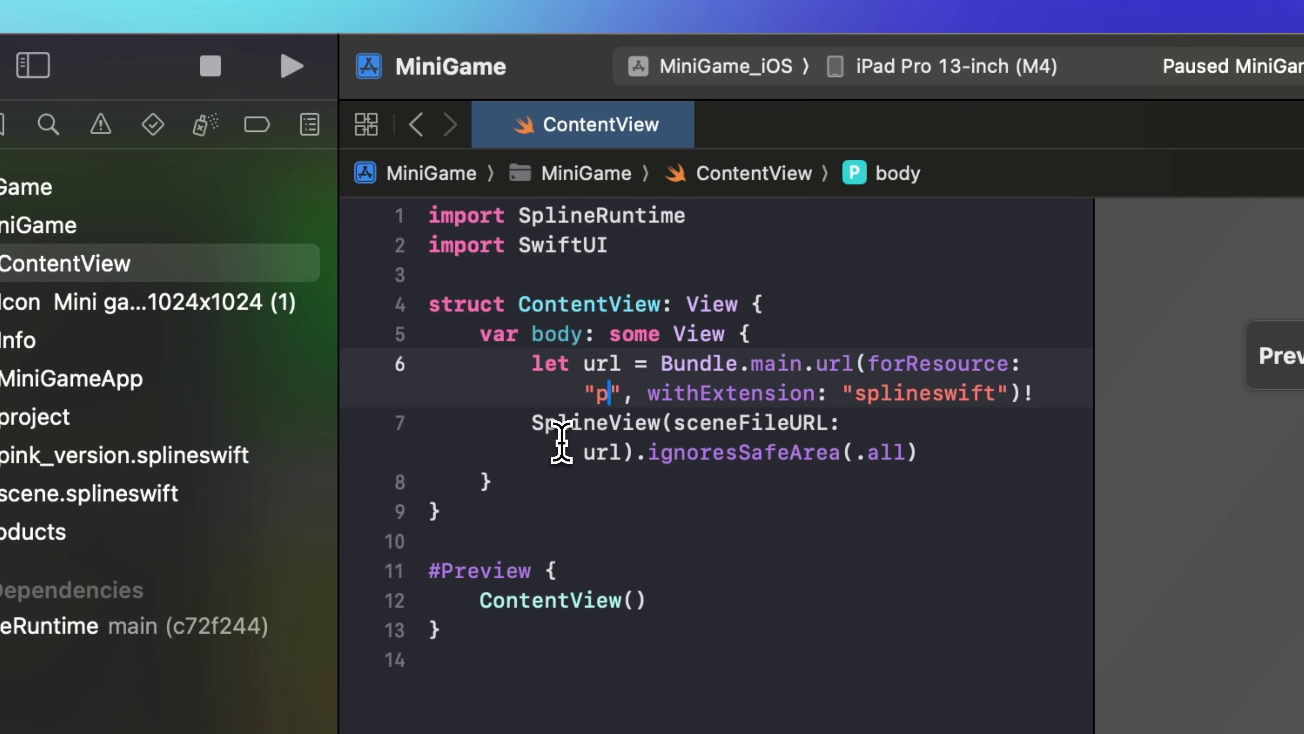
{"action": "type", "text": "_version"}
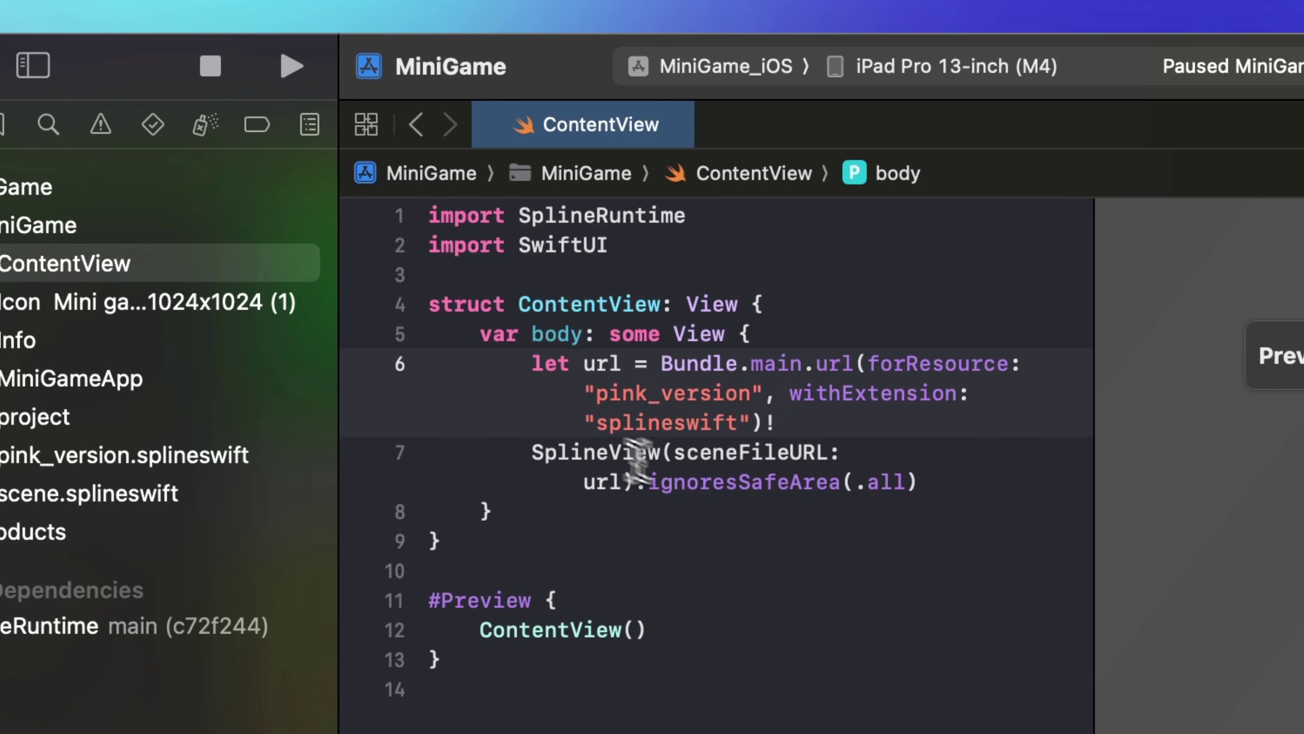
{"action": "left_click", "coordinate": [746, 612]}
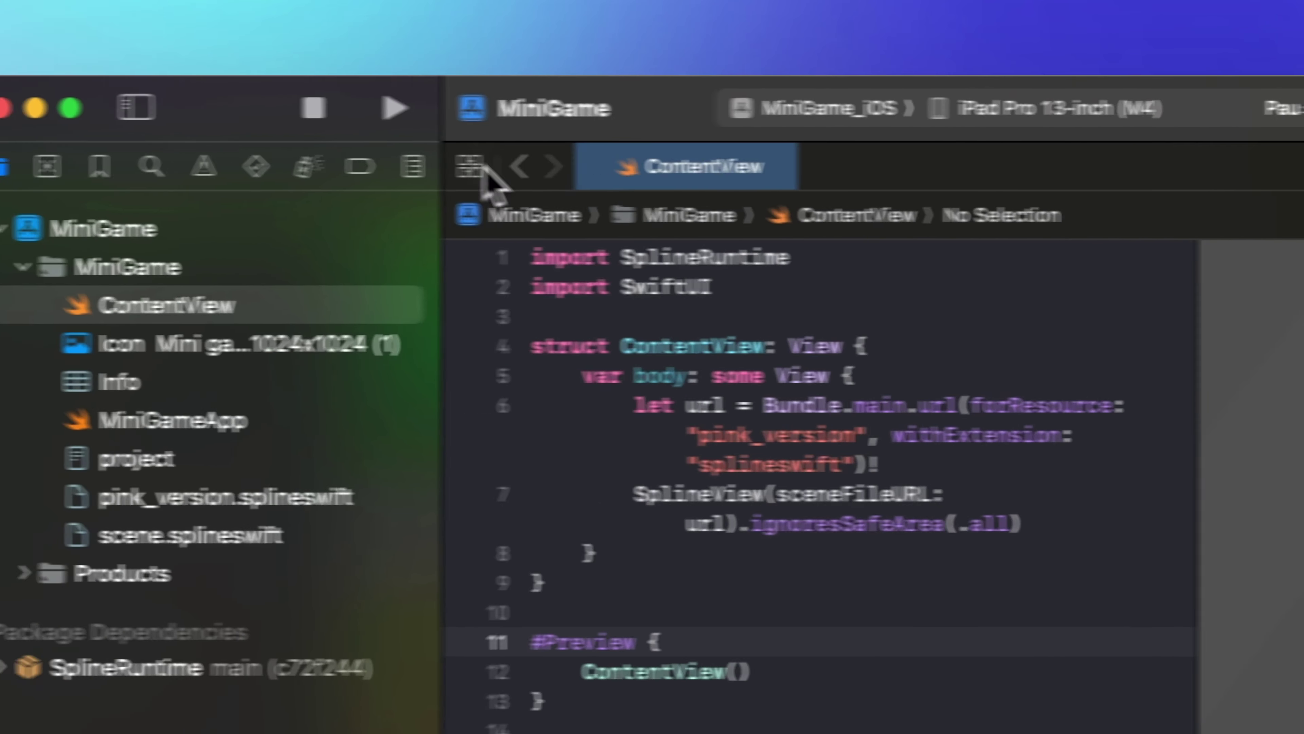
{"action": "left_click", "coordinate": [394, 108]}
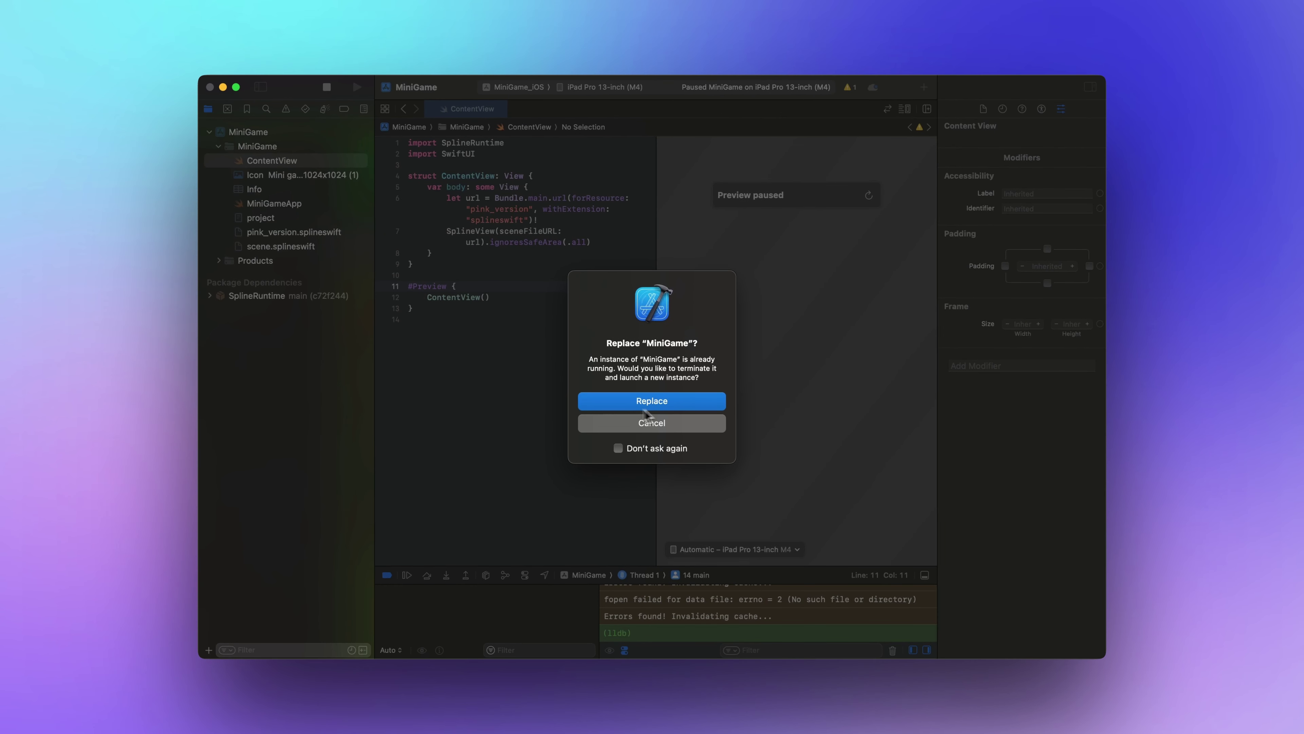
Replace the running build, turn the iPad to landscape, and joystick the pink character around the island.
{"action": "left_click", "coordinate": [664, 403]}
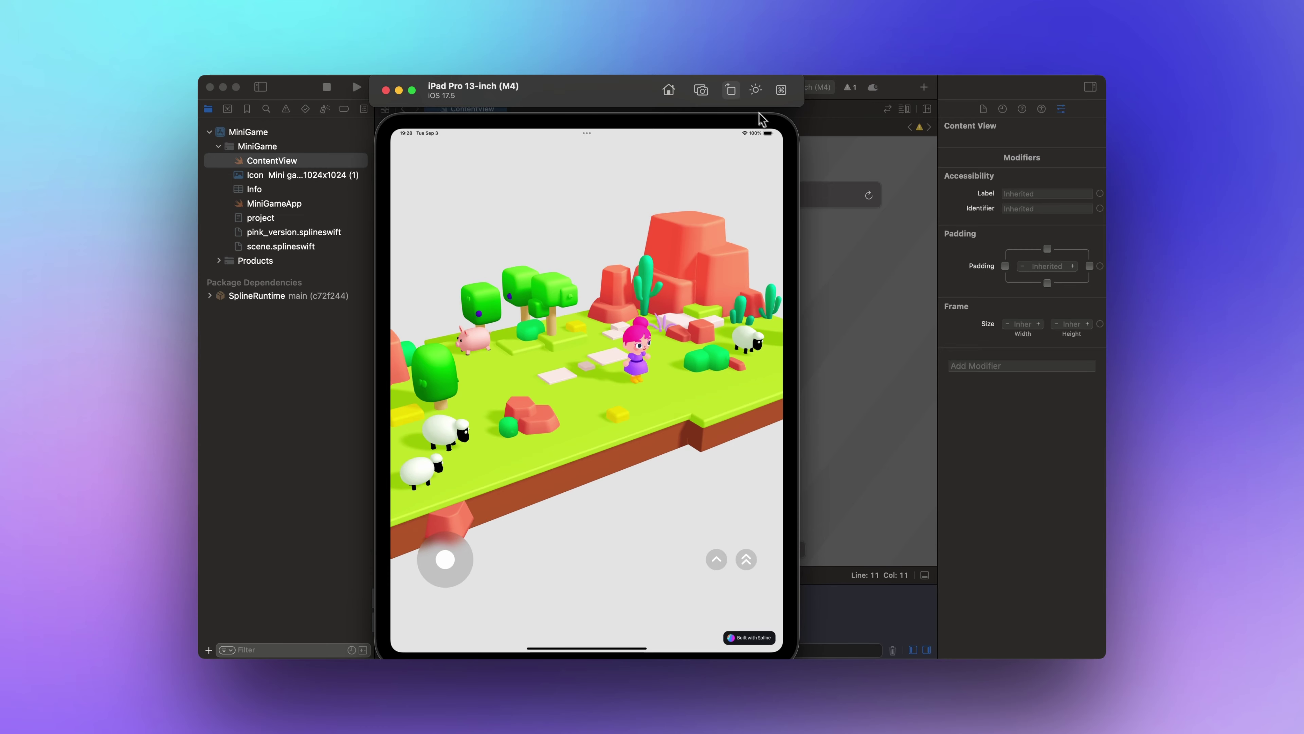
{"action": "left_click", "coordinate": [731, 91]}
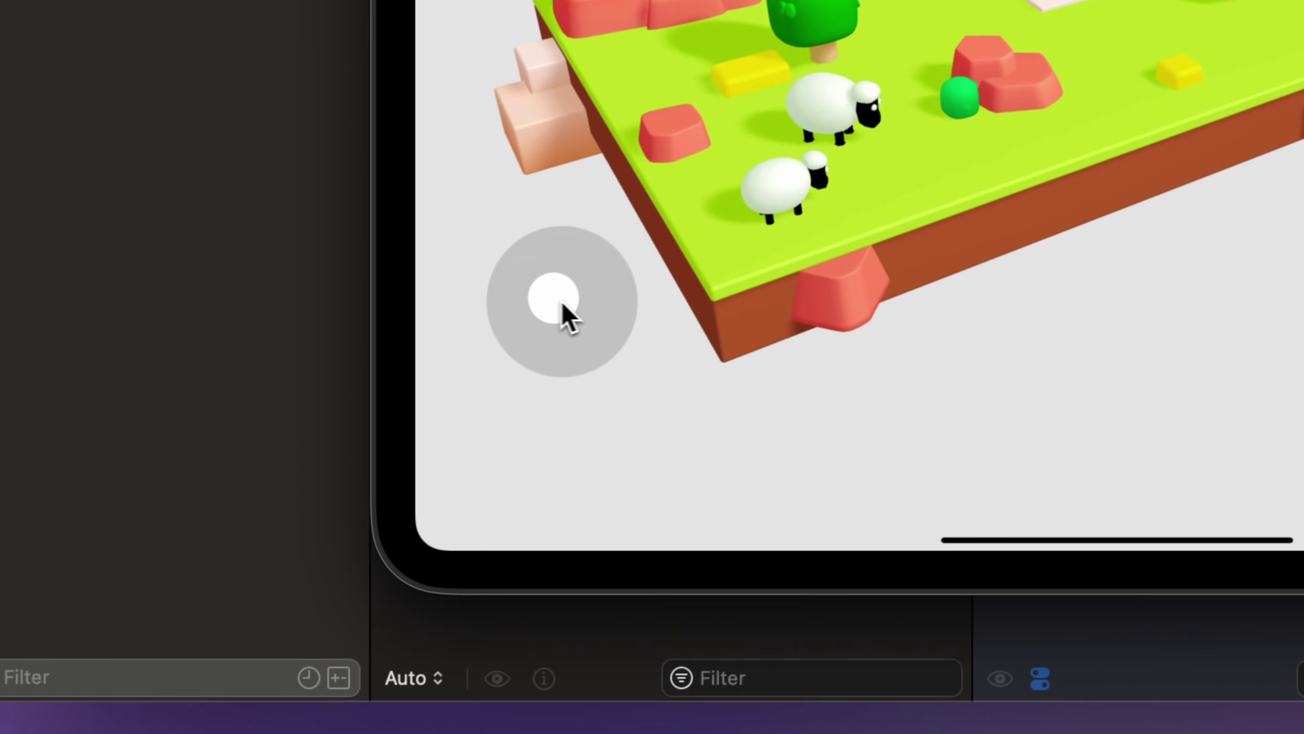
{"action": "left_click_drag", "start_coordinate": [562, 303], "coordinate": [721, 219]}
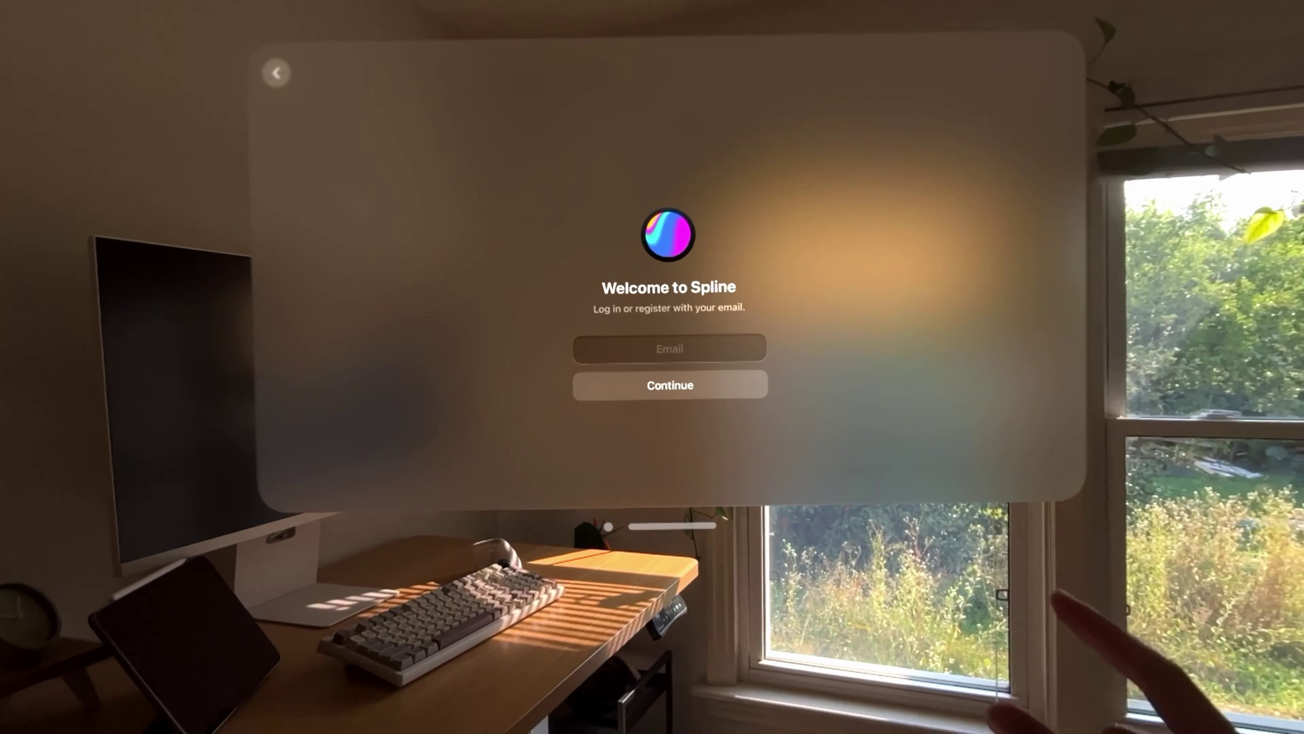
{"action": "left_click", "coordinate": [699, 358]}
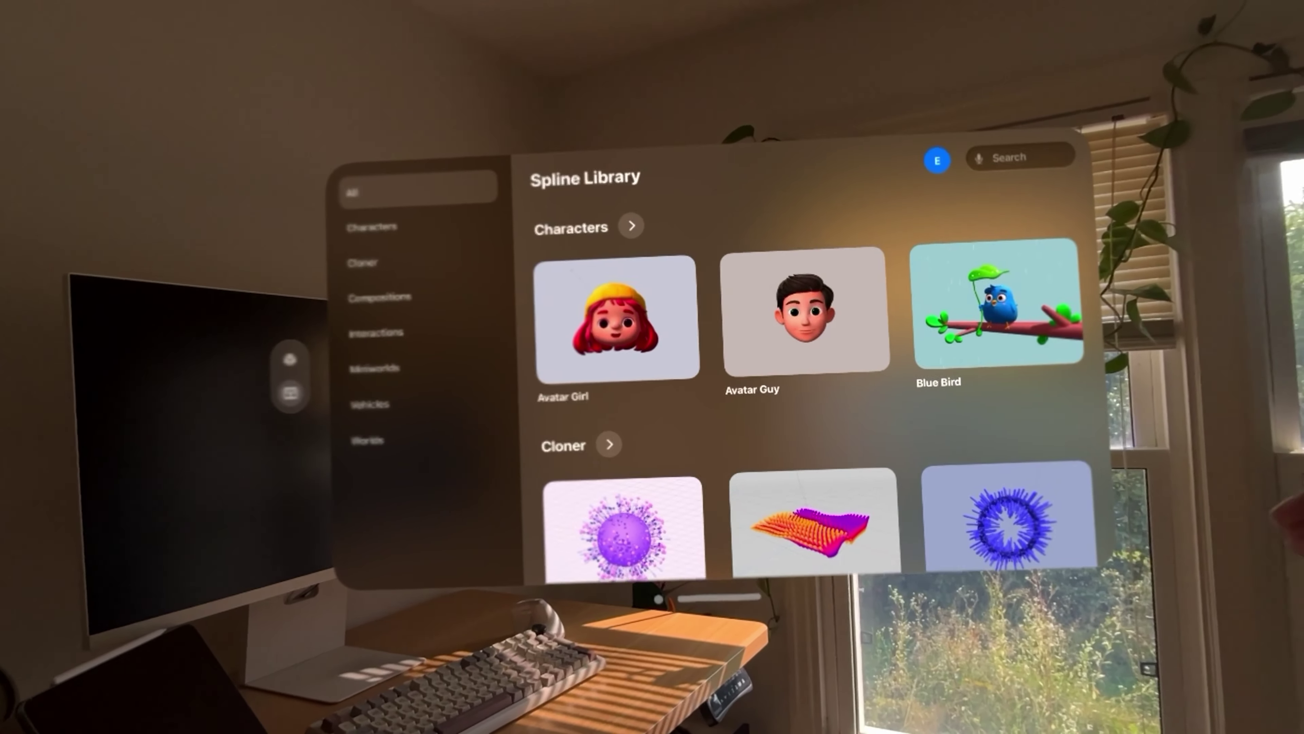
Open the Droid example and rotate the Droid, Scooter and Mini Japan House models.
{"action": "scroll", "coordinate": [801, 360], "scroll_direction": "down", "scroll_amount": 4}
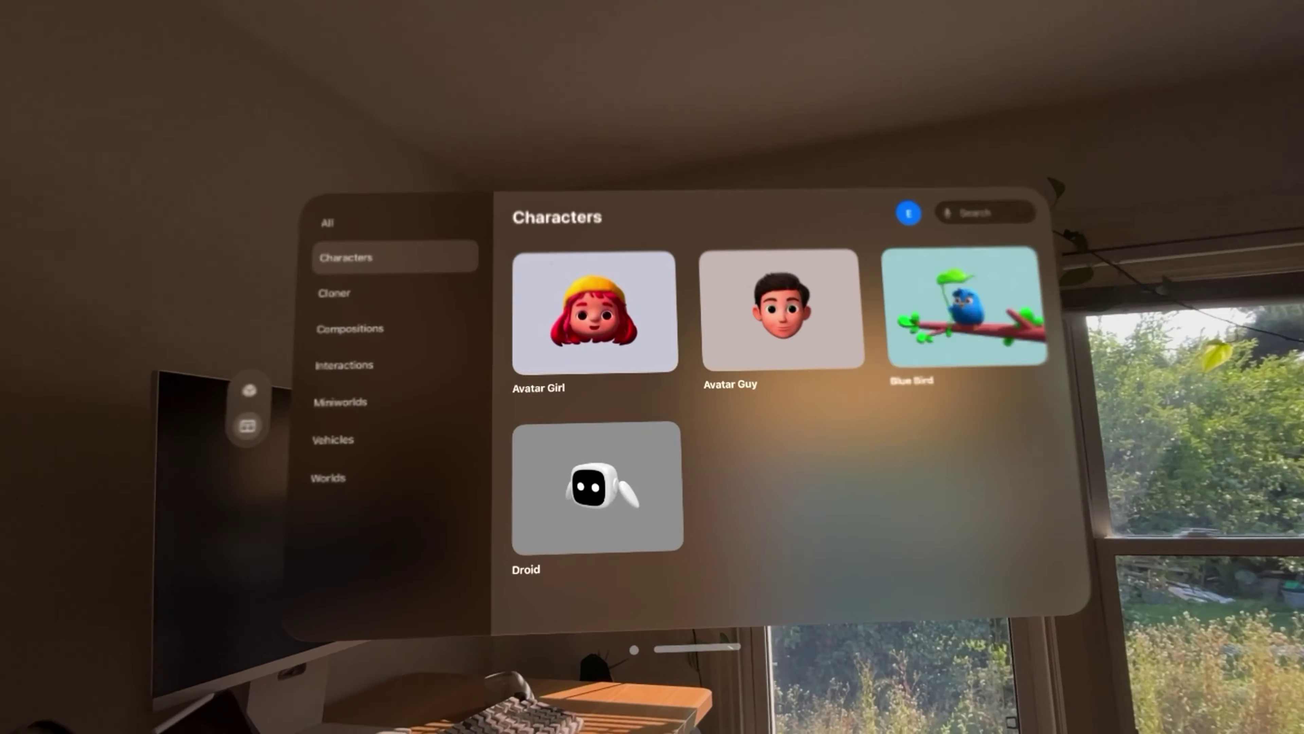
{"action": "left_click", "coordinate": [597, 487]}
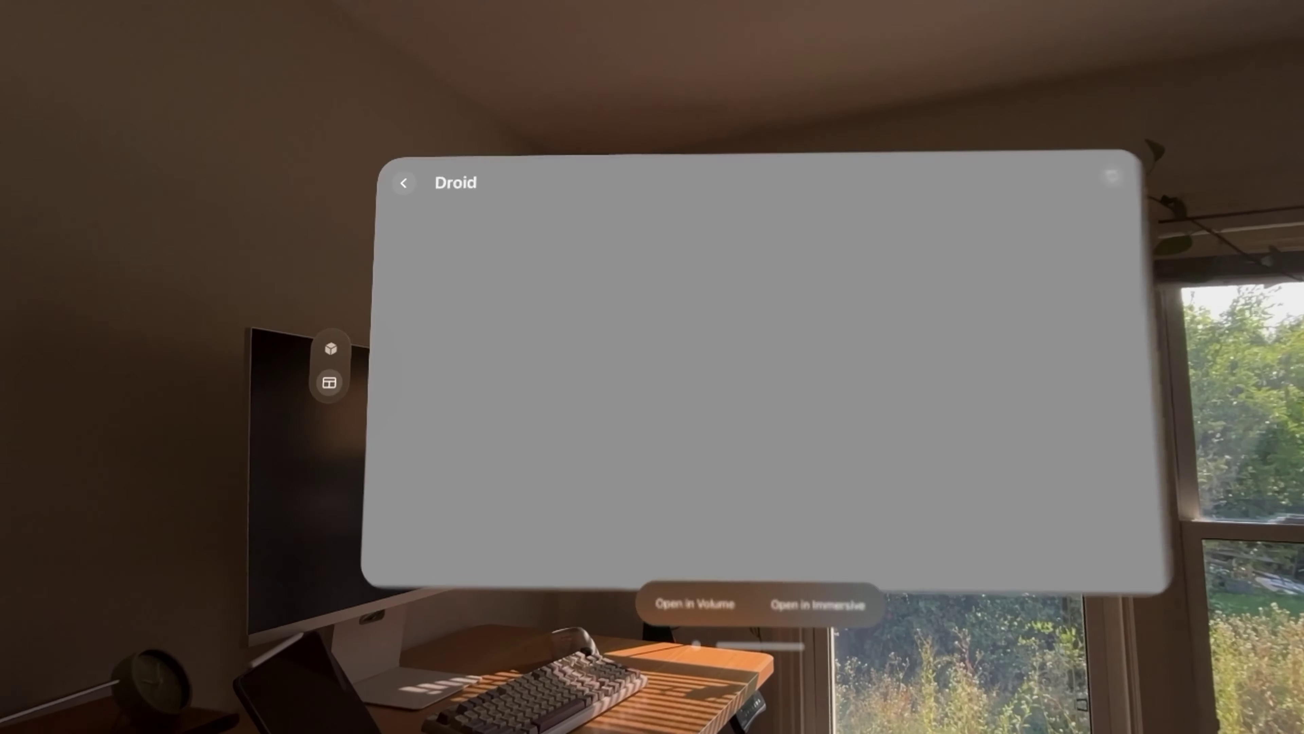
{"action": "left_click_drag", "start_coordinate": [765, 362], "coordinate": [539, 362]}
{"action": "left_click_drag", "start_coordinate": [766, 362], "coordinate": [534, 362]}
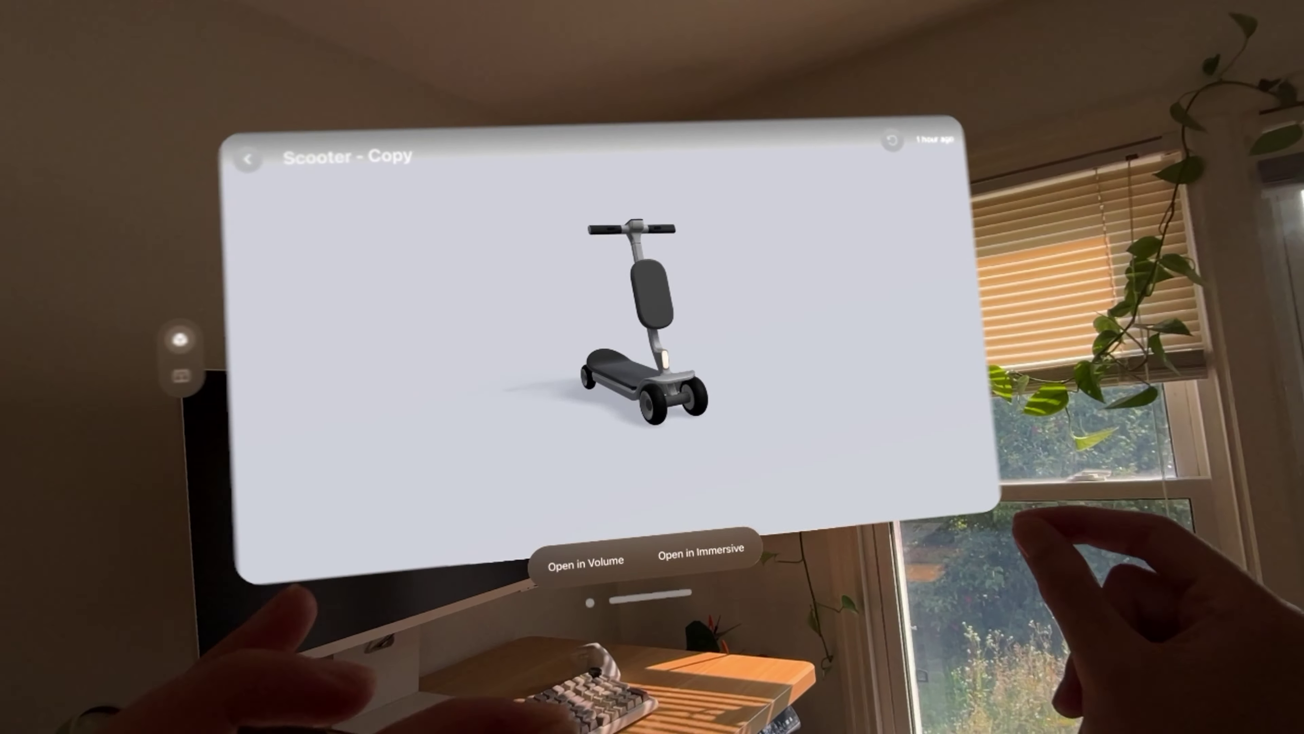
{"action": "left_click_drag", "start_coordinate": [631, 359], "coordinate": [462, 360]}
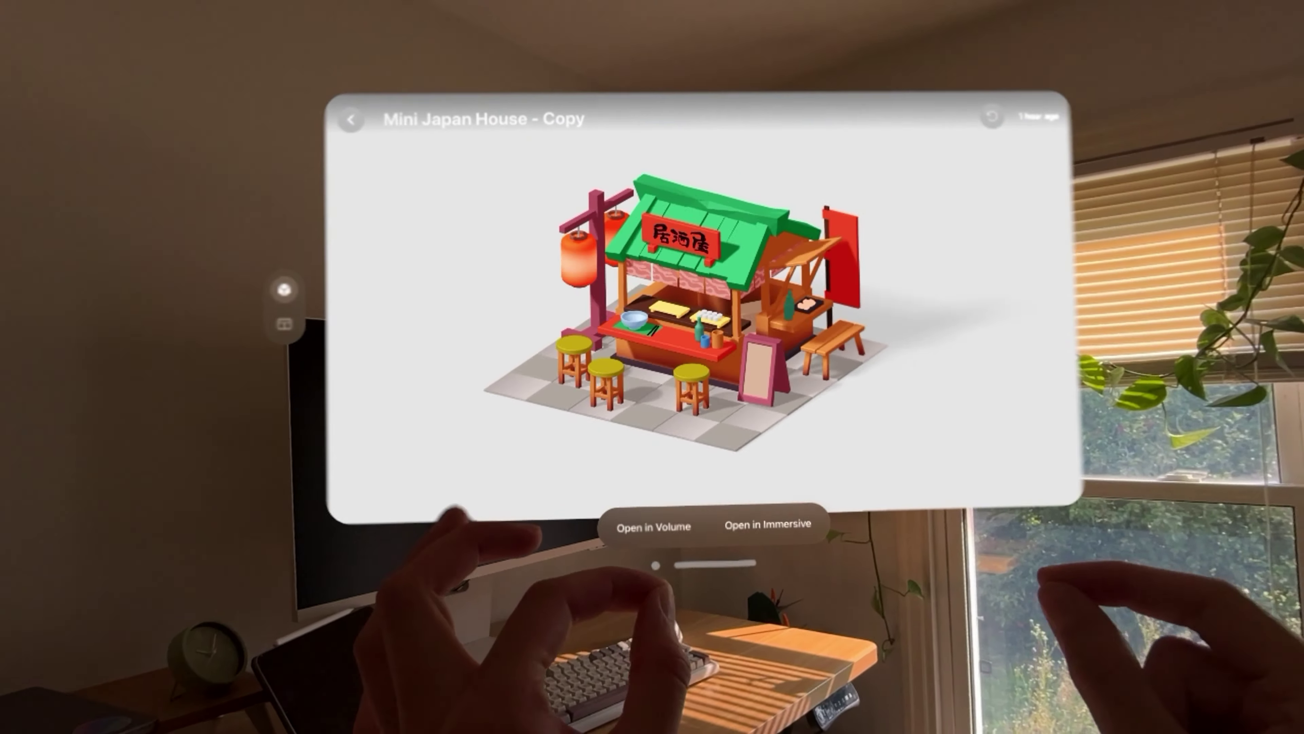
{"action": "left_click_drag", "start_coordinate": [673, 329], "coordinate": [503, 333]}
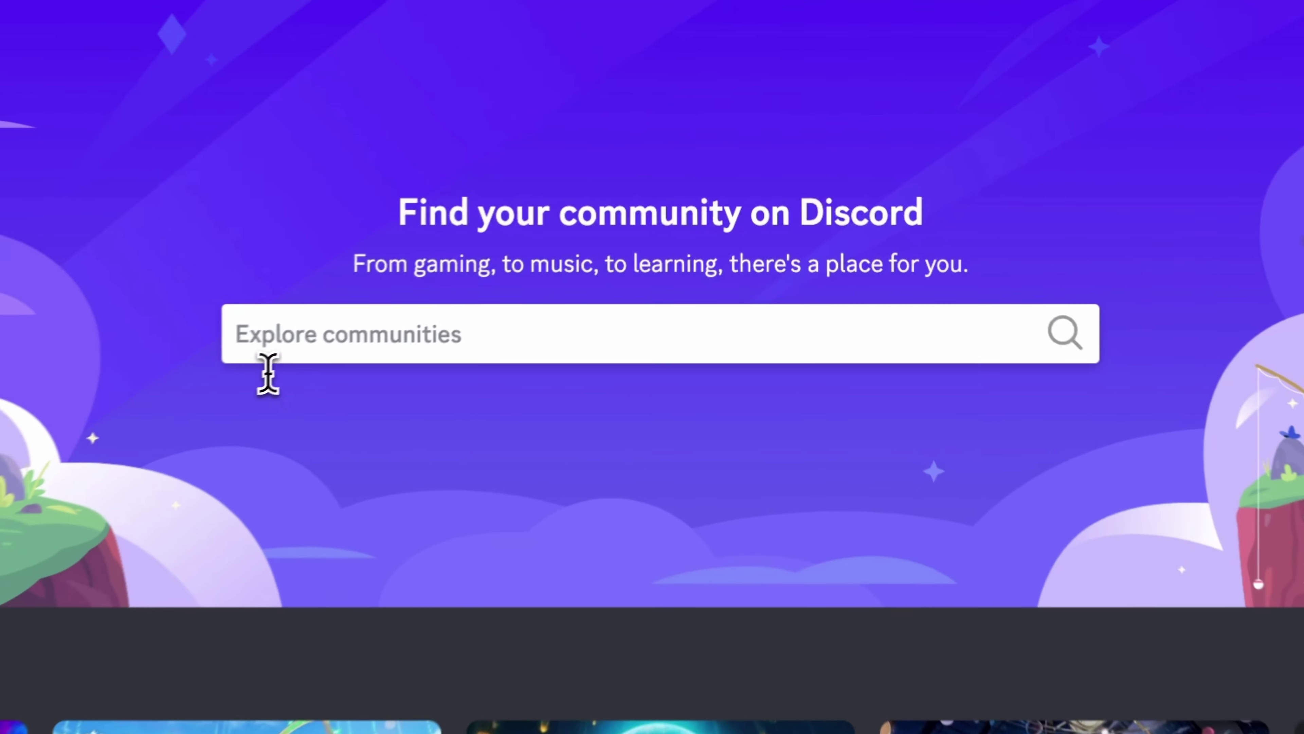
Search Discord communities for "Spline".
{"action": "left_click", "coordinate": [265, 362]}
{"action": "type", "text": "Sp"}
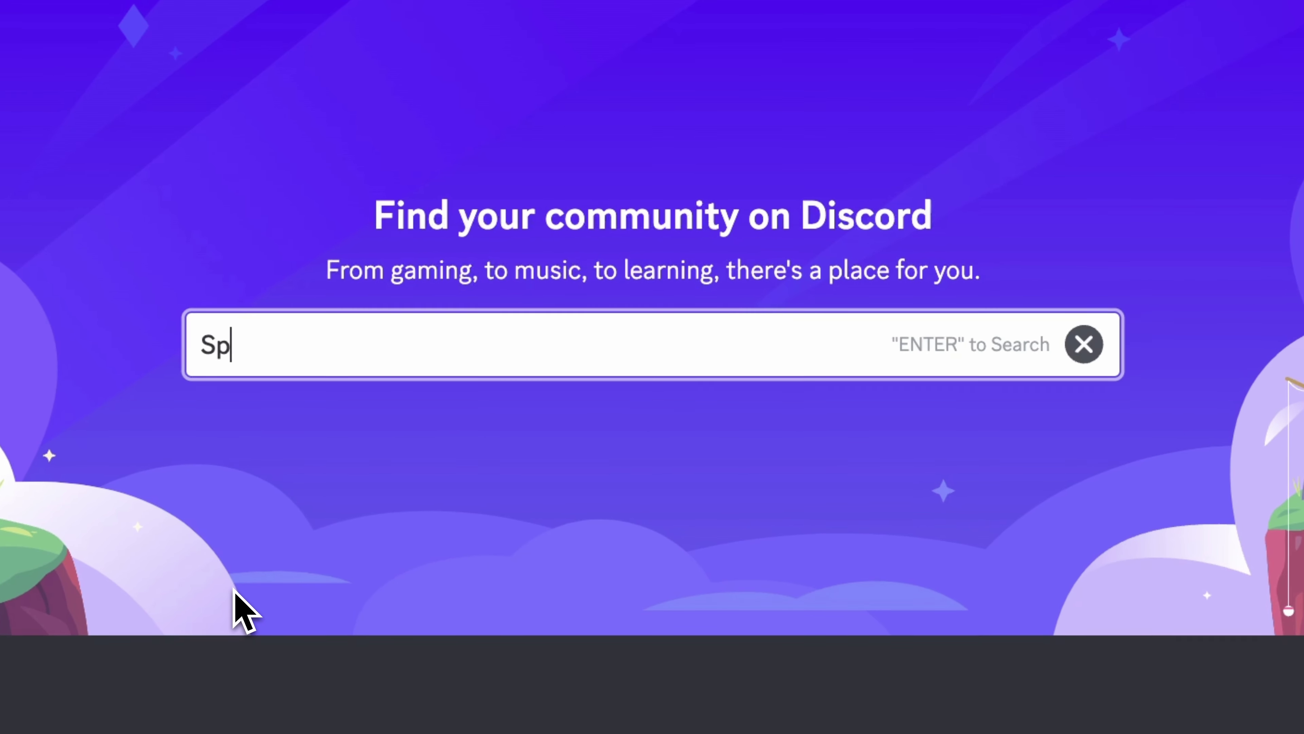
{"action": "type", "text": "lin"}
{"action": "type", "text": "e"}
{"action": "key", "text": "Return"}
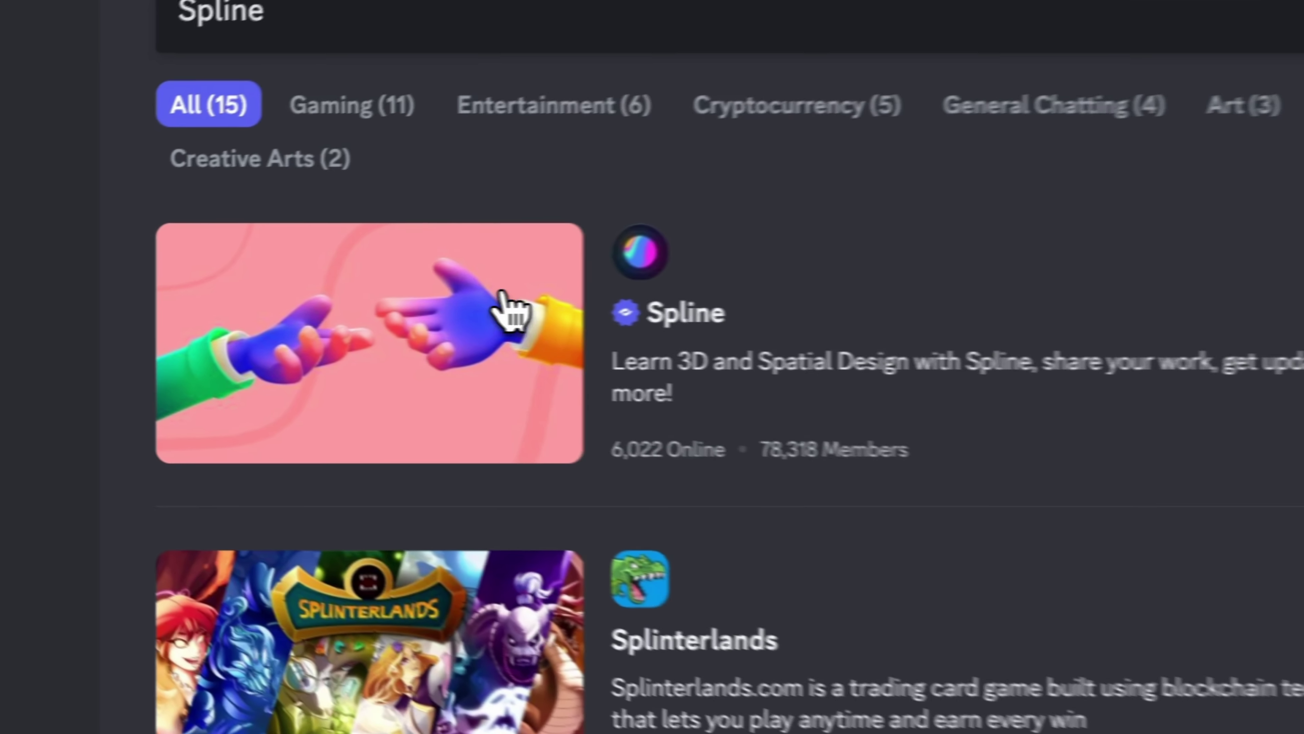